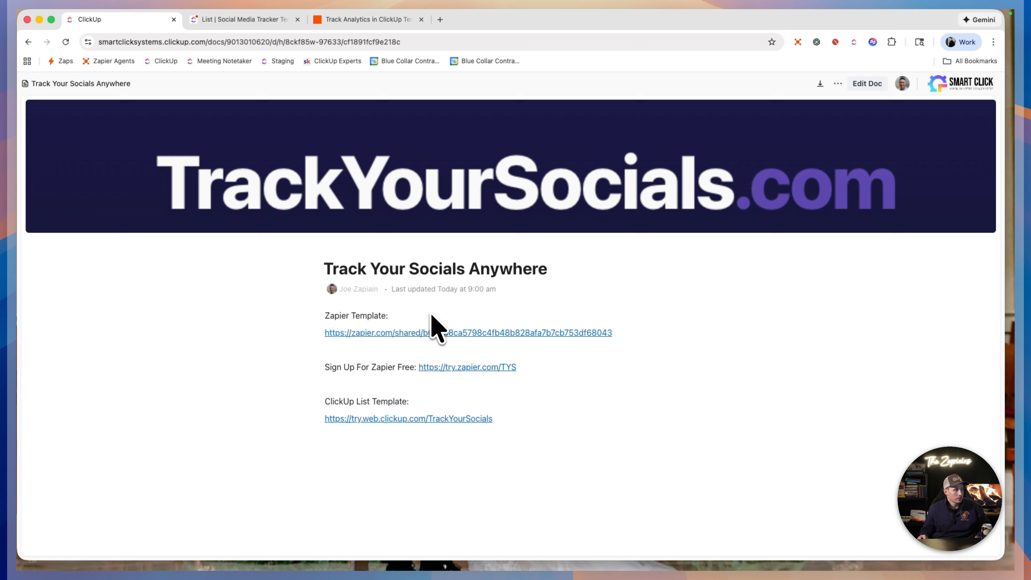
# - Create the Social Media Tracking Template list in the Testing space from the doc's ClickUp List Template link, and collapse the sidebar
pyautogui.click(425, 422)
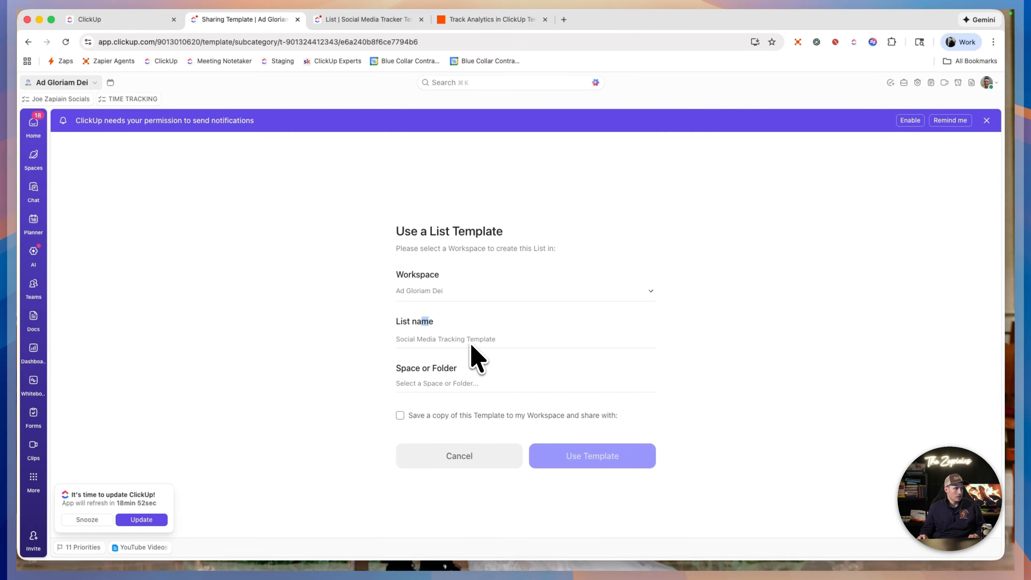
pyautogui.click(481, 384)
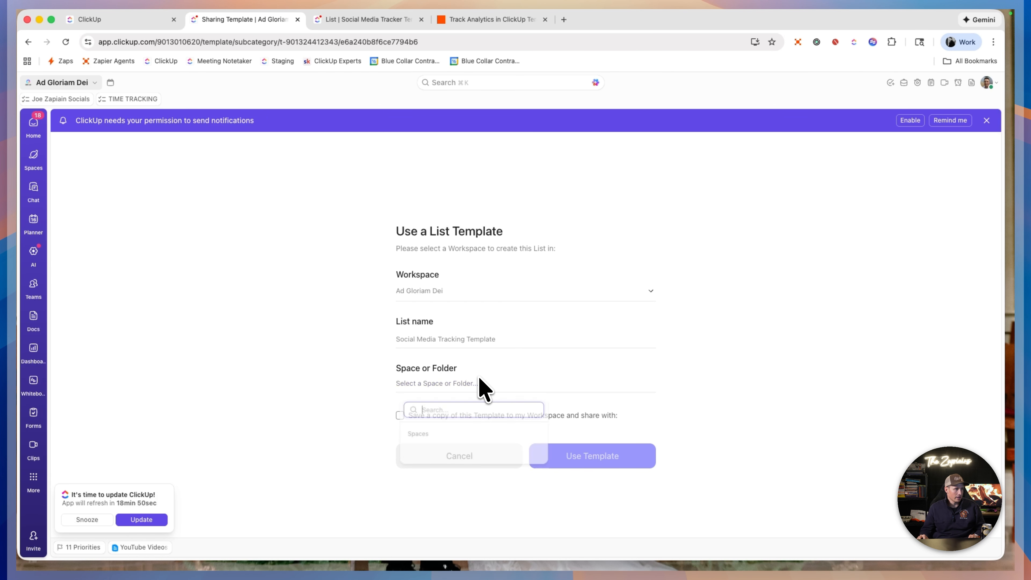
pyautogui.scroll(-1, 452, 423)
pyautogui.scroll(-8, 451, 423)
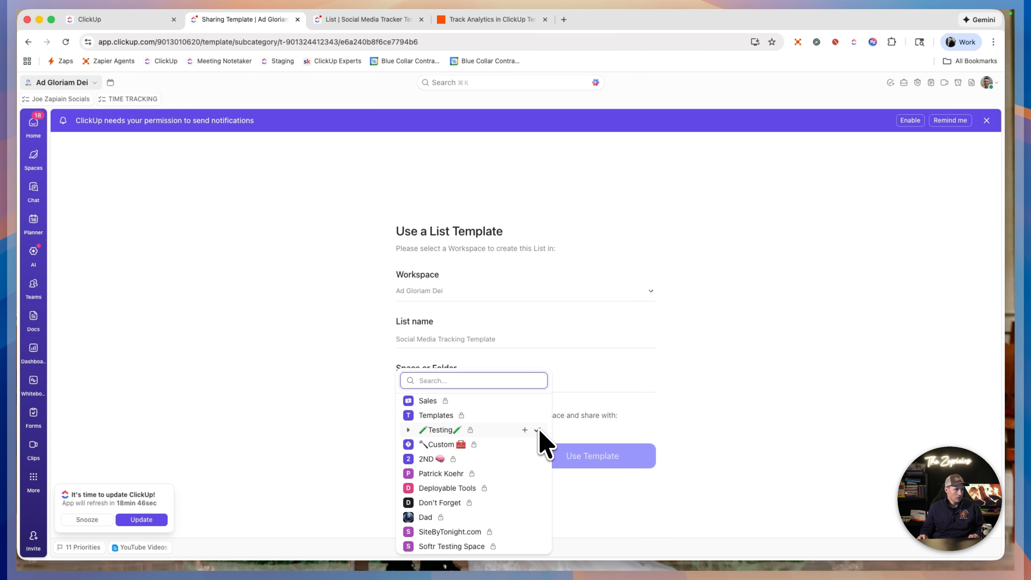
pyautogui.click(537, 430)
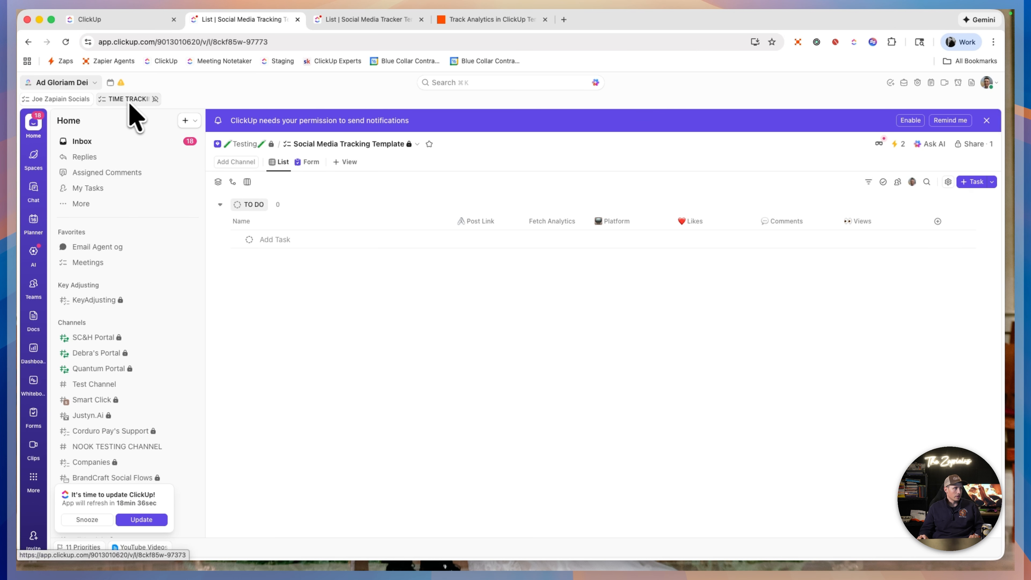
pyautogui.click(169, 121)
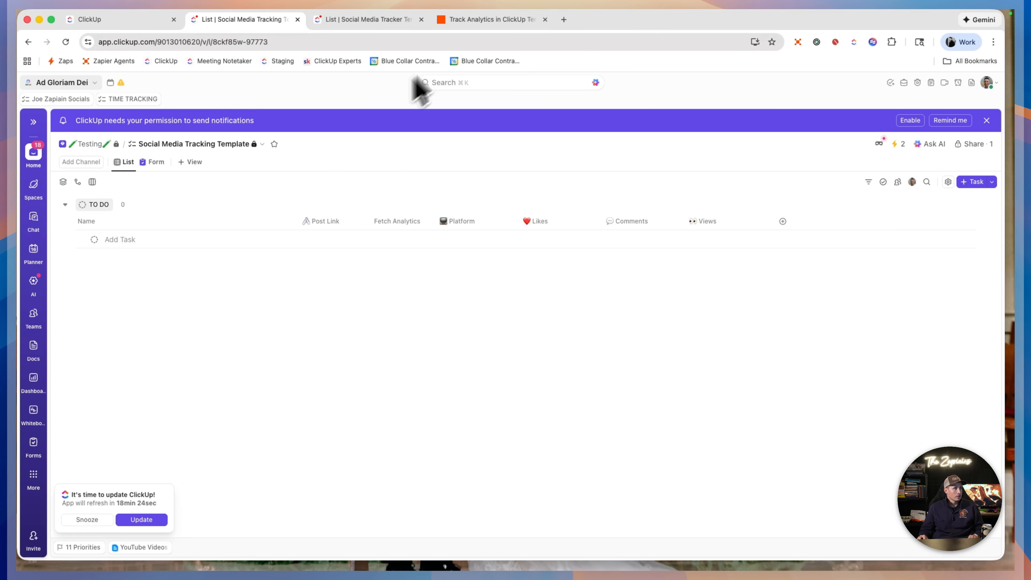
# - Switch to the Track Analytics in ClickUp Template Zap in Zapier and apply the first listed ClickUp account to all ClickUp steps
pyautogui.moveTo(473, 21); pyautogui.dragTo(345, 40)
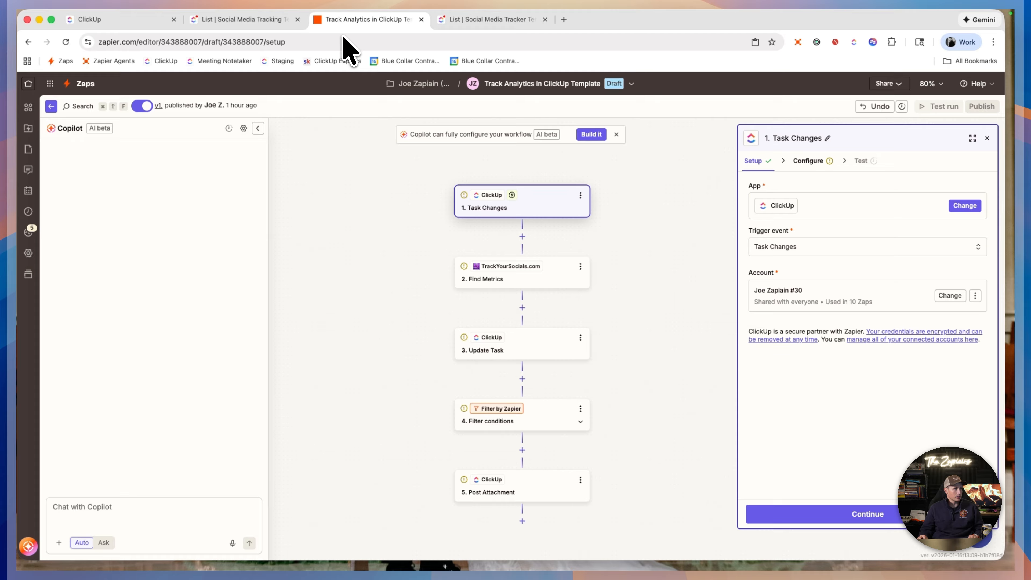
pyautogui.click(96, 19)
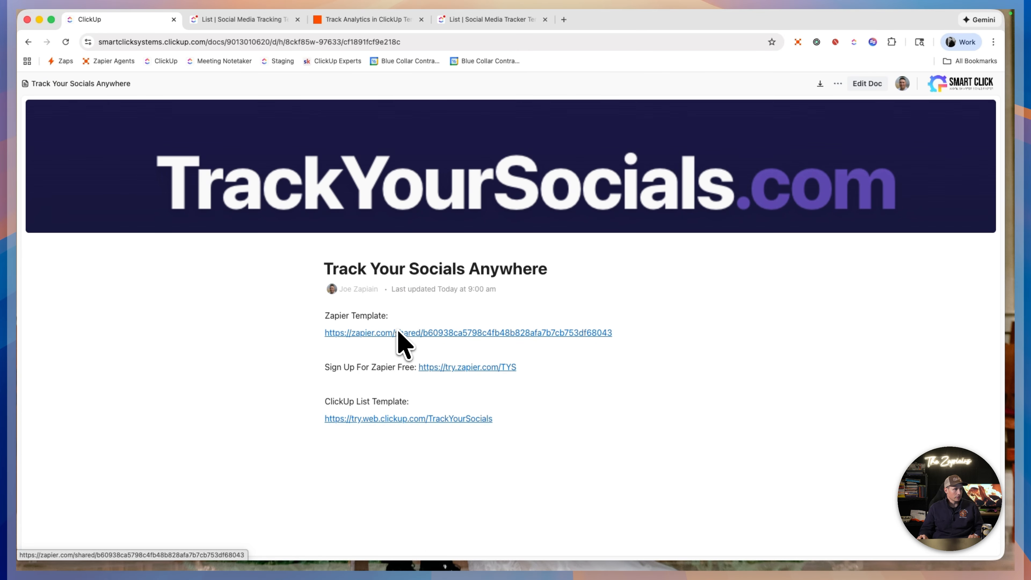
pyautogui.click(397, 27)
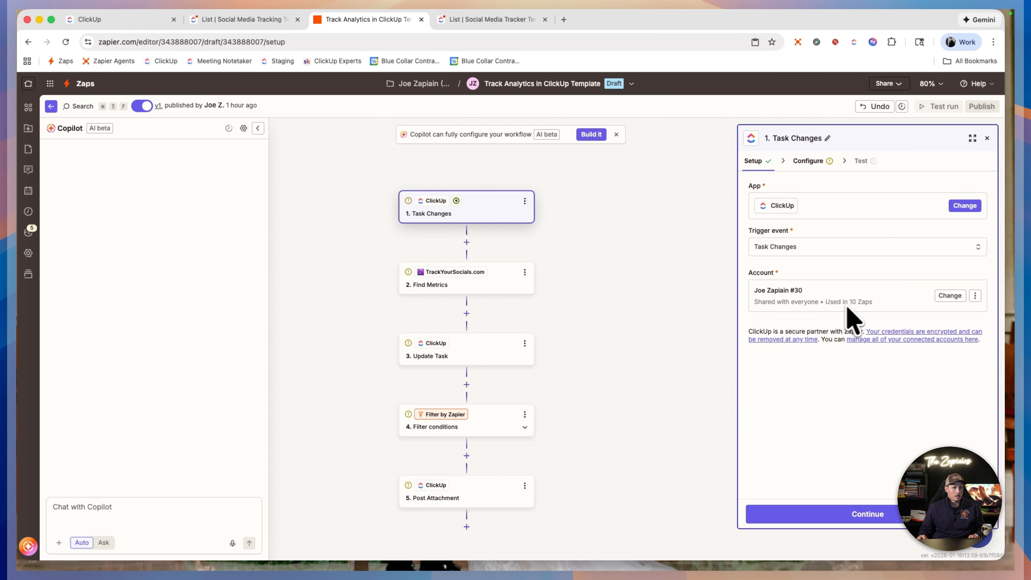
pyautogui.click(896, 311)
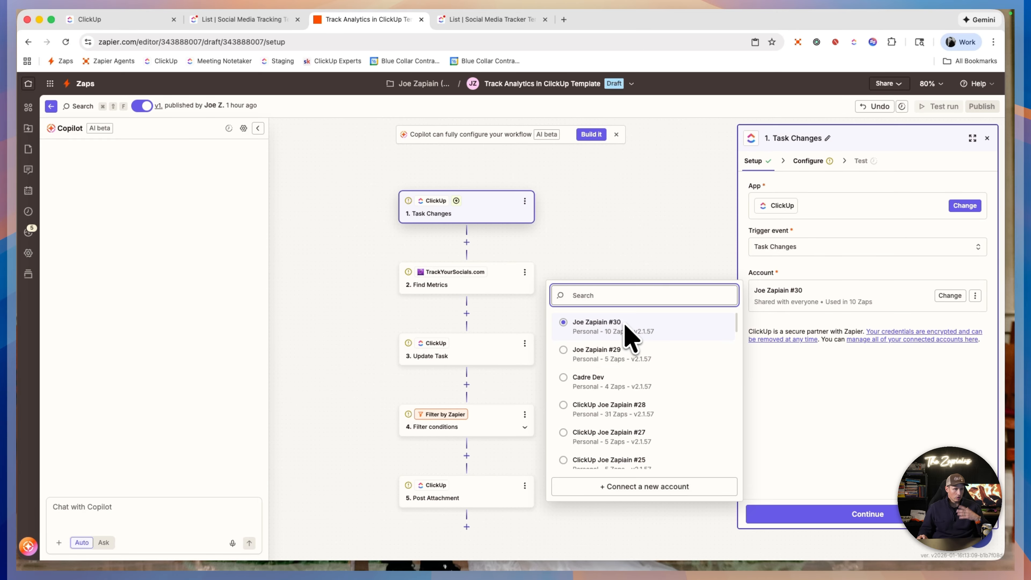
pyautogui.click(649, 332)
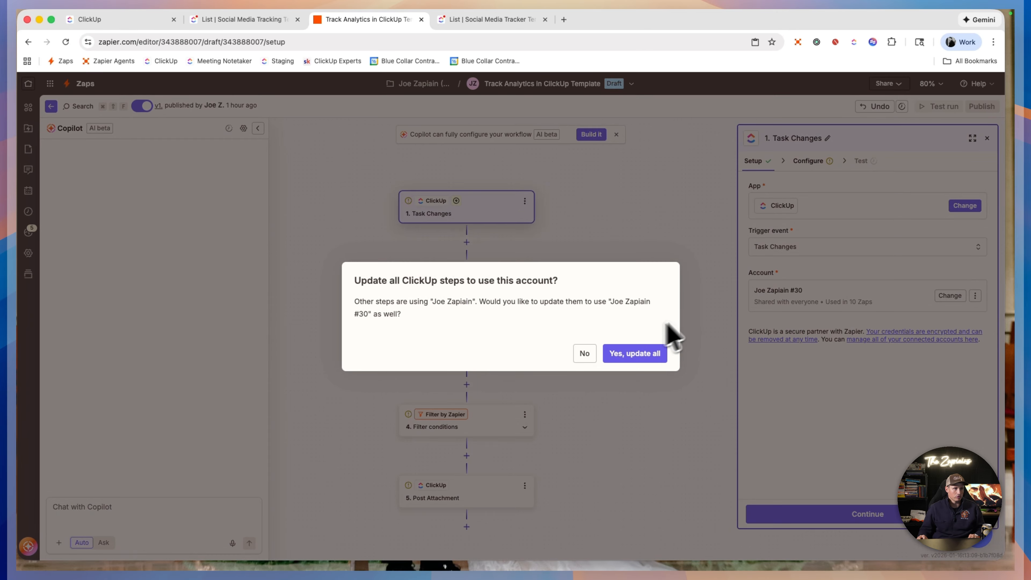
pyautogui.click(618, 354)
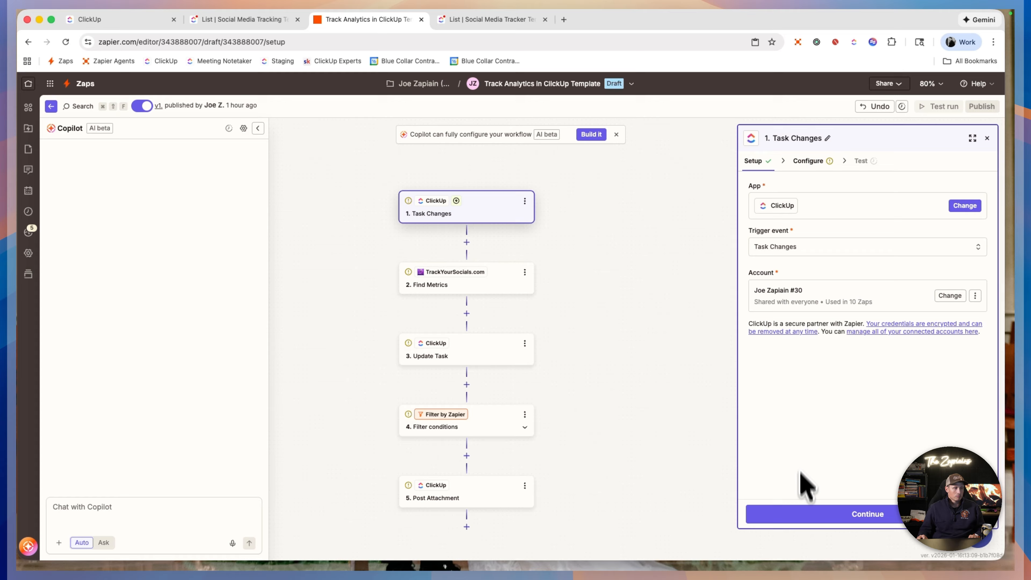
pyautogui.click(798, 507)
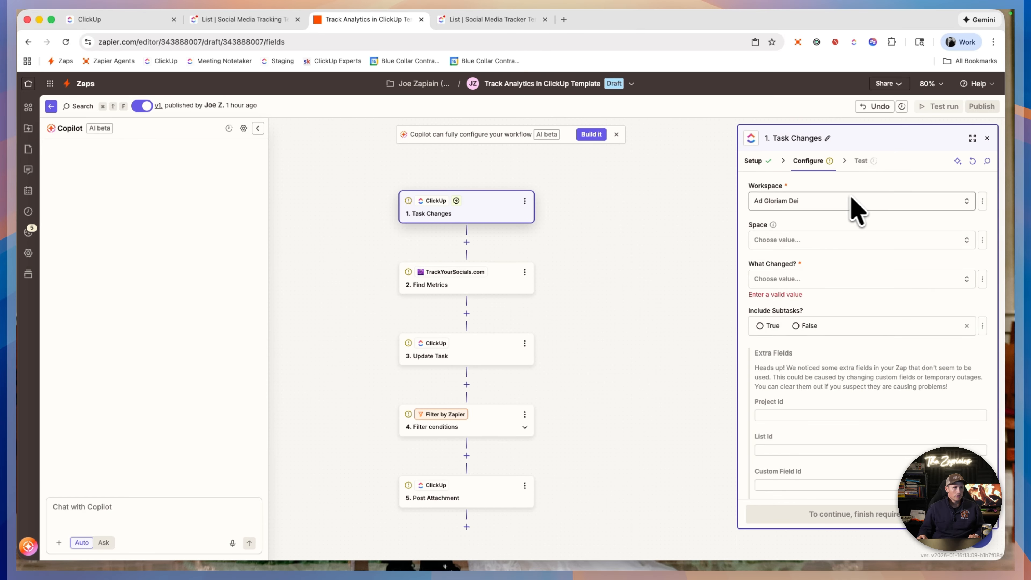
# - Point the Task Changes trigger to the Testing space, No Folder, and the Social Media Tracking Template list
pyautogui.click(839, 243)
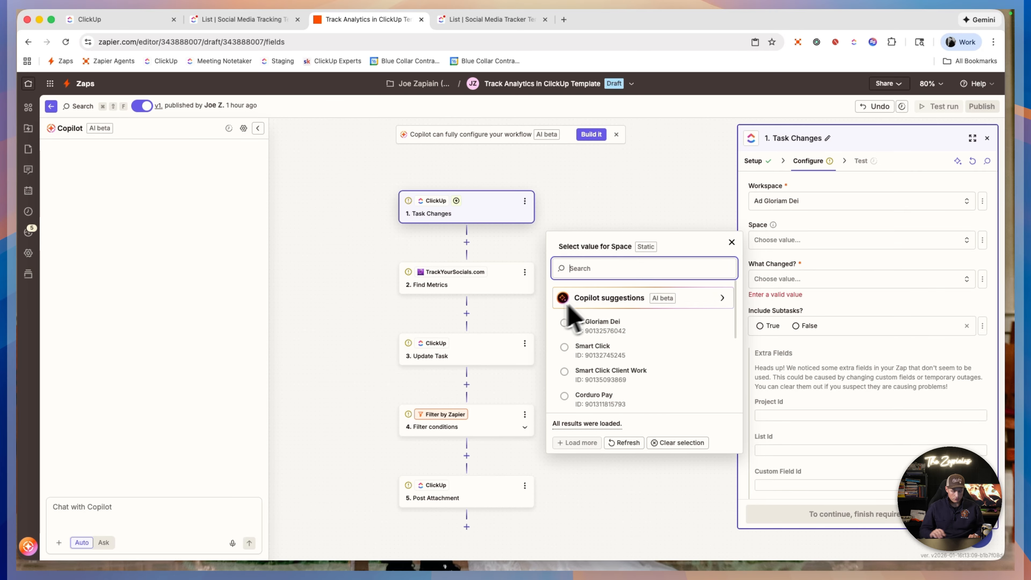
pyautogui.write('testi')
pyautogui.press('BackSpace')
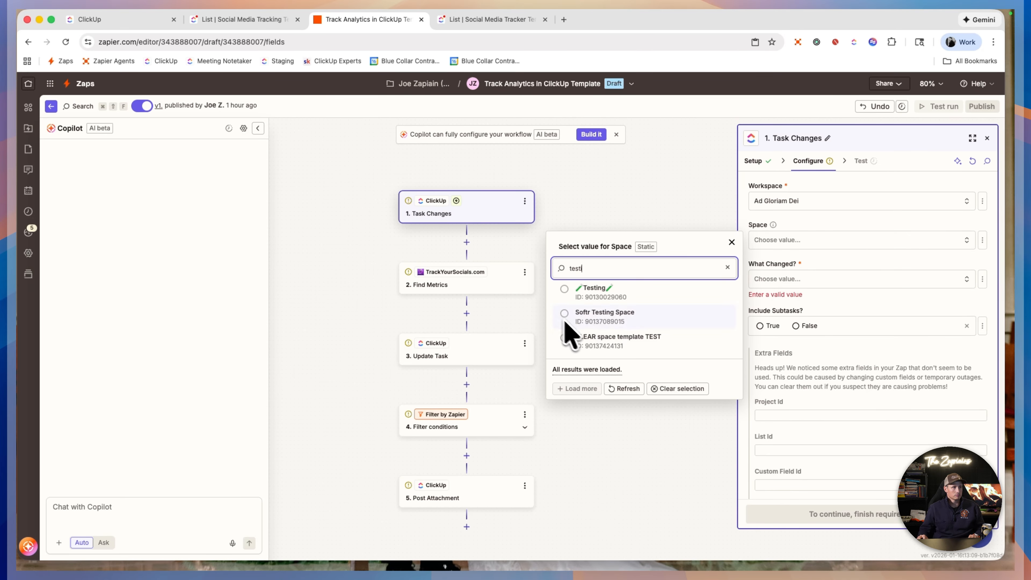
pyautogui.click(603, 300)
pyautogui.click(822, 279)
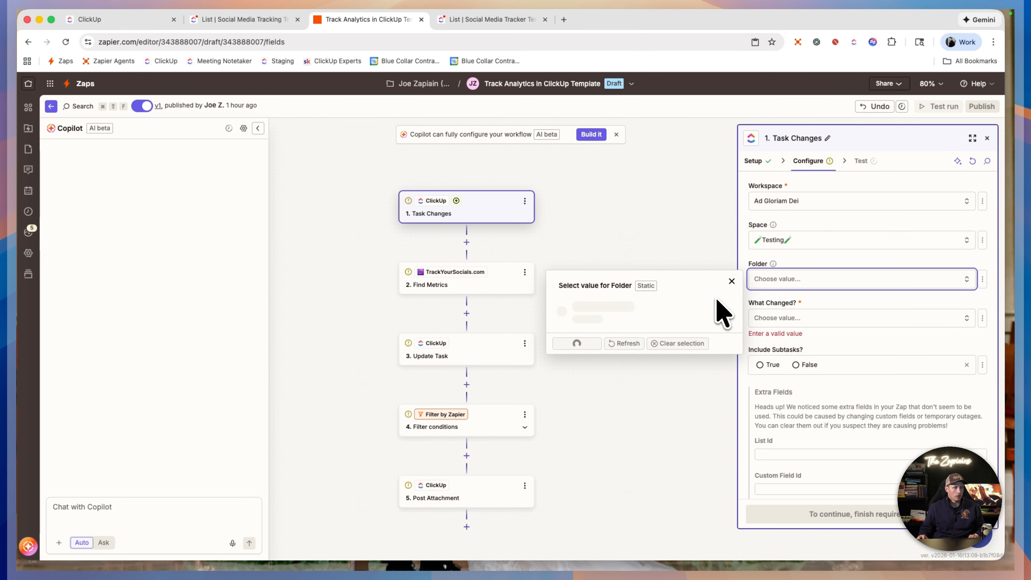
pyautogui.click(613, 331)
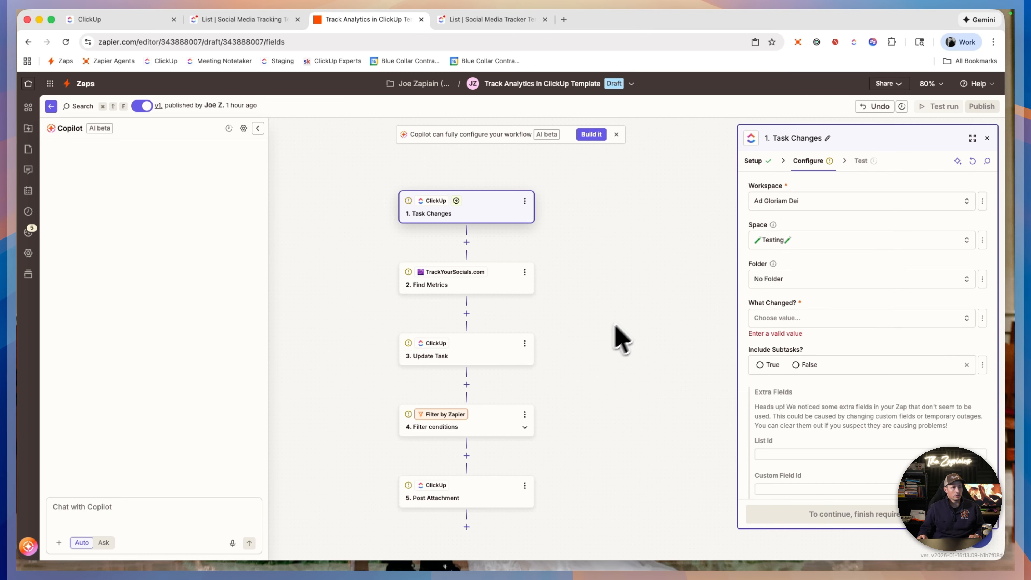
pyautogui.click(845, 323)
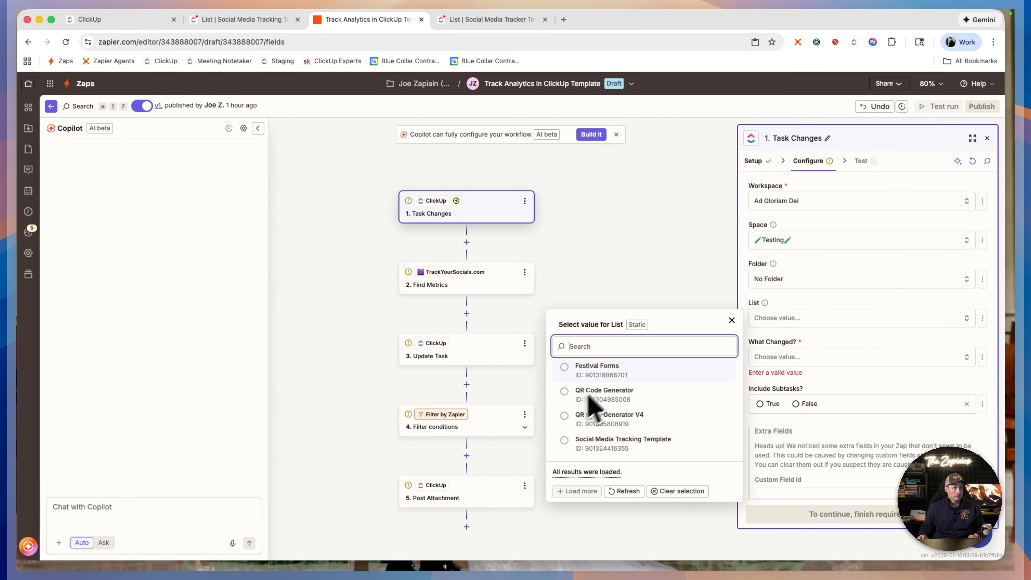
pyautogui.click(619, 446)
# - Set the trigger to fire on Custom Field Updated for the Fetch Analytics field with value True, and continue to its test
pyautogui.scroll(-1, 890, 362)
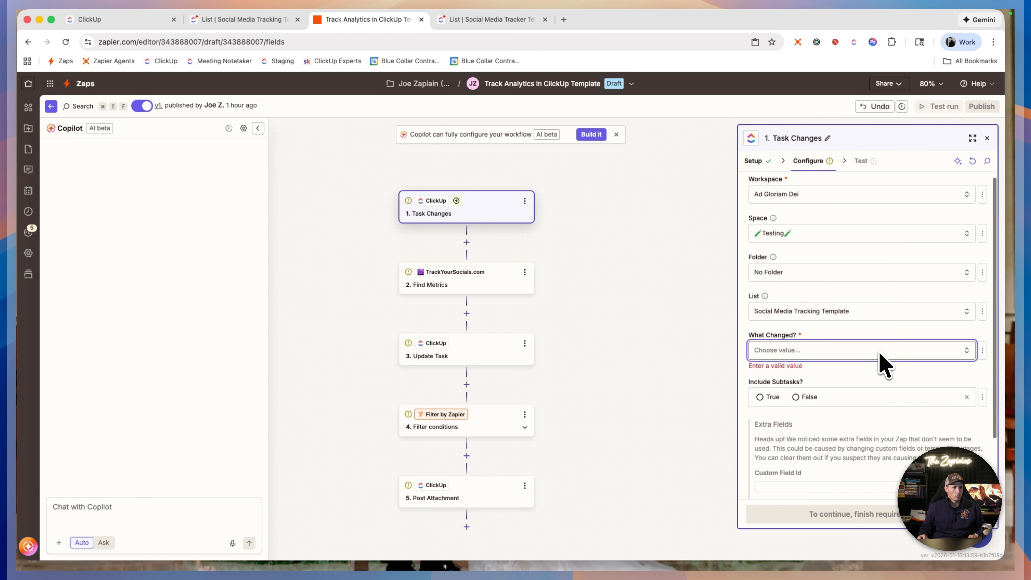
pyautogui.click(881, 351)
pyautogui.click(584, 508)
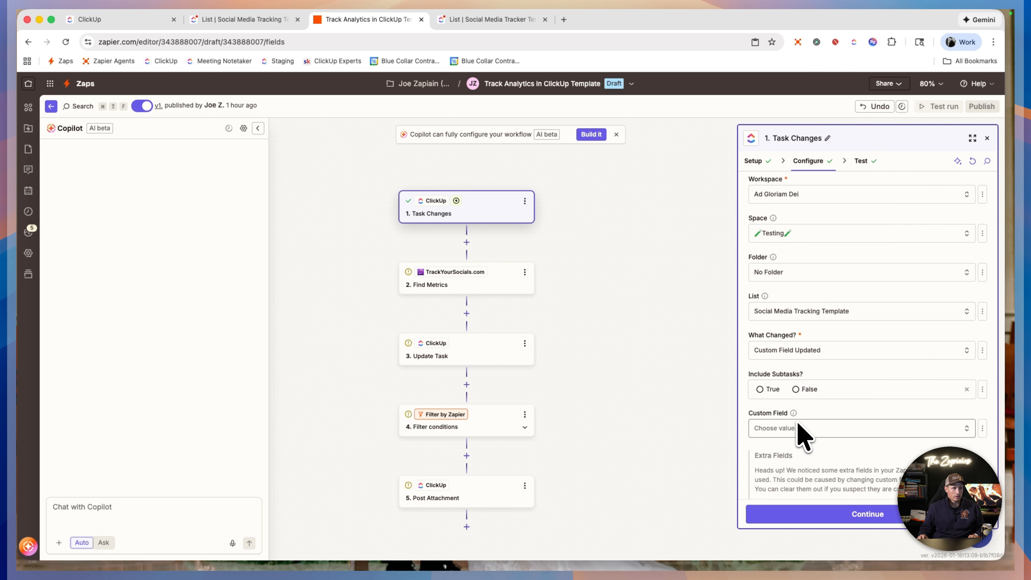
pyautogui.click(819, 427)
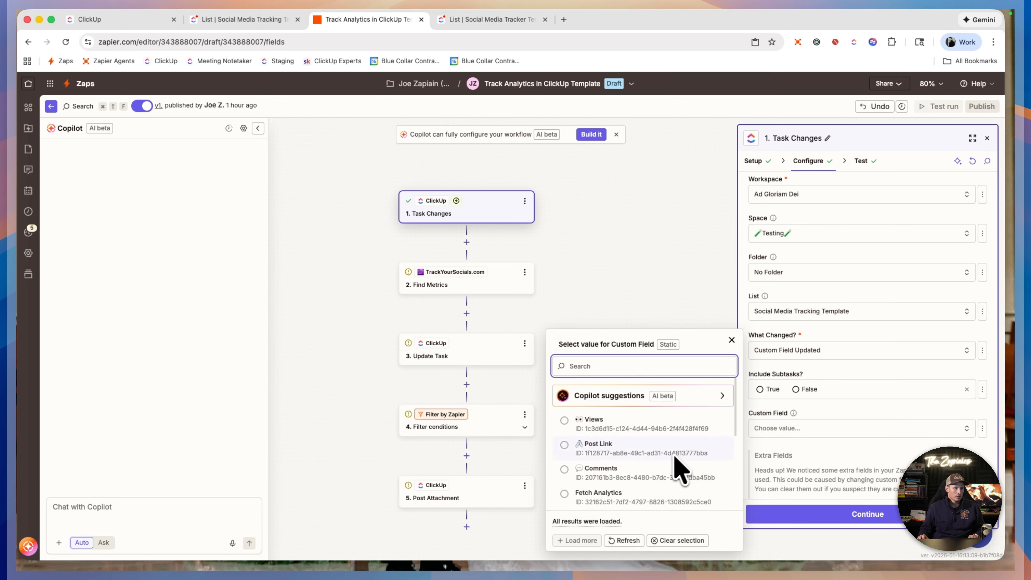
pyautogui.scroll(-5, 679, 468)
pyautogui.scroll(1, 674, 470)
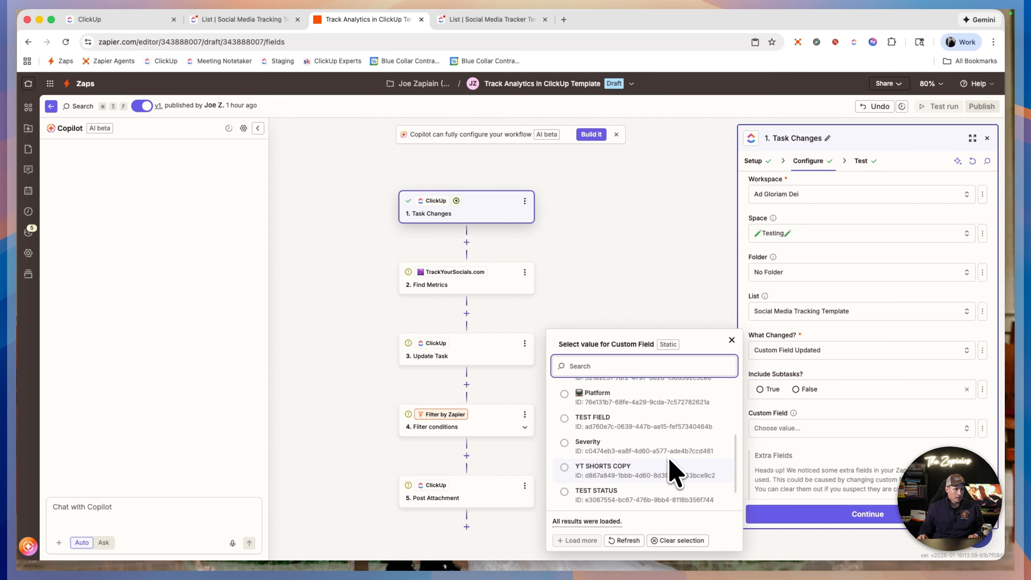
pyautogui.scroll(1, 674, 473)
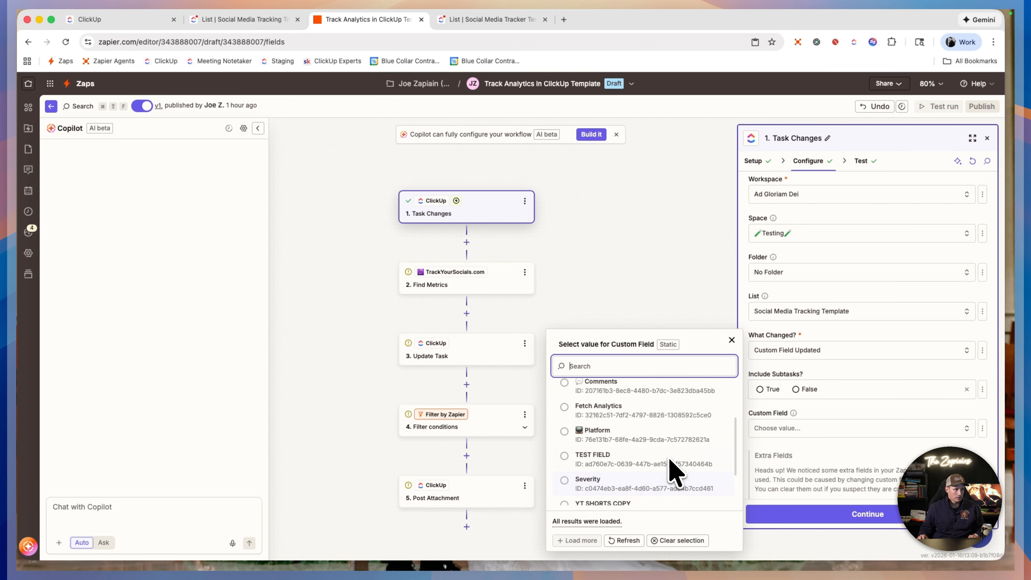
pyautogui.click(608, 402)
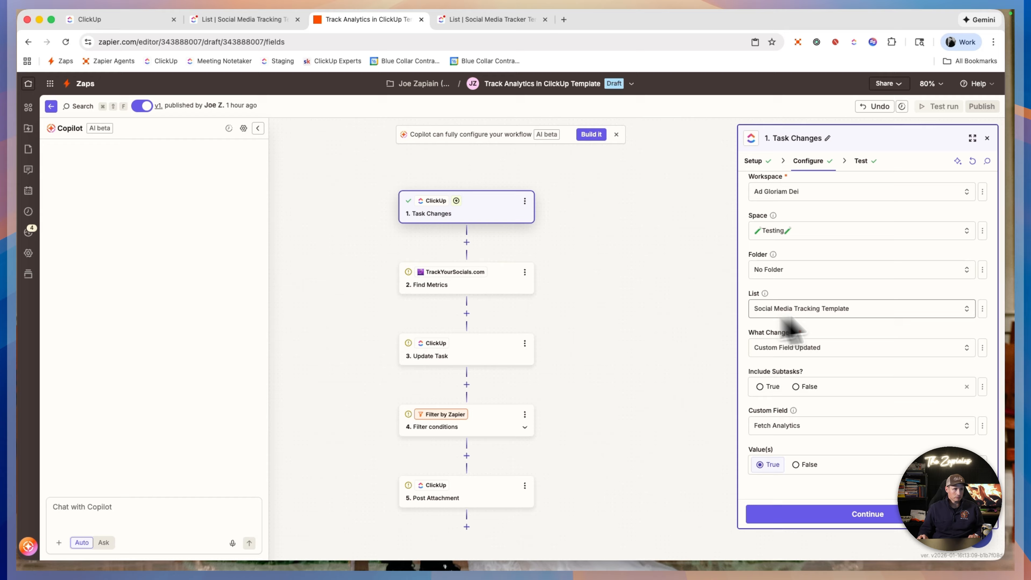
pyautogui.click(833, 509)
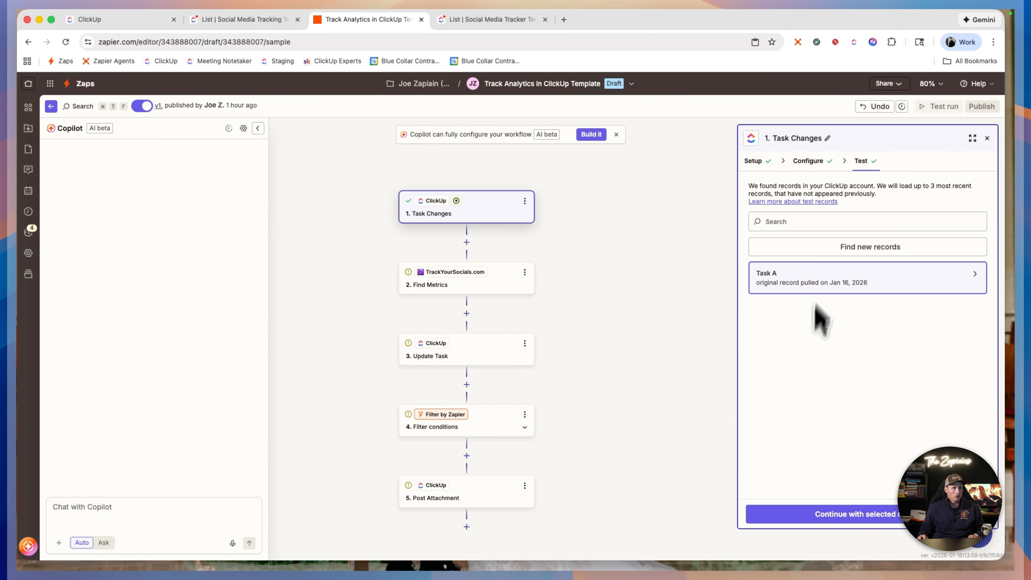
# - Switch to the ClickUp Social Media Tracking Template list and add a task named "test task"
pyautogui.click(245, 25)
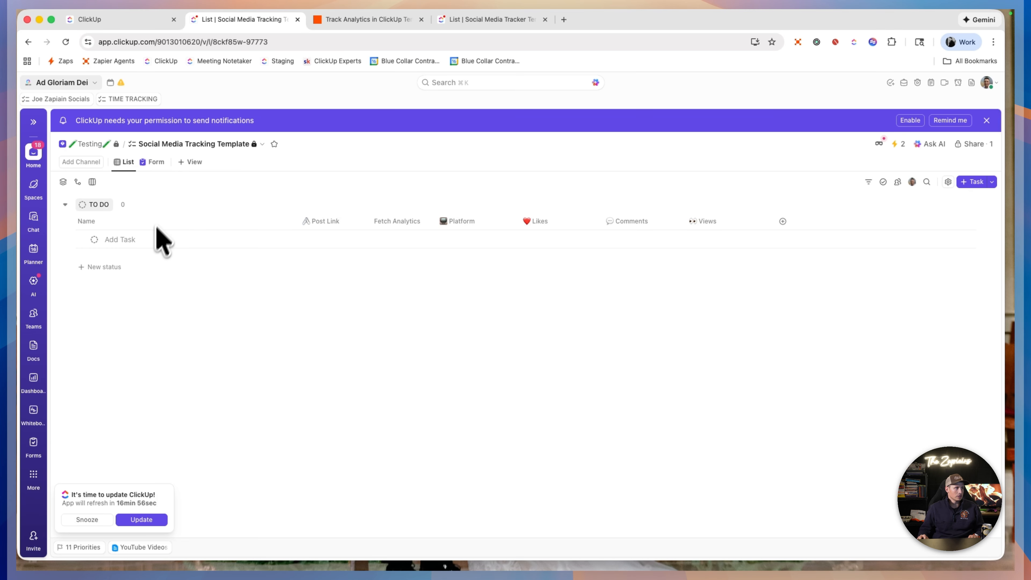
pyautogui.click(215, 240)
pyautogui.write('test task')
pyautogui.press('Return')
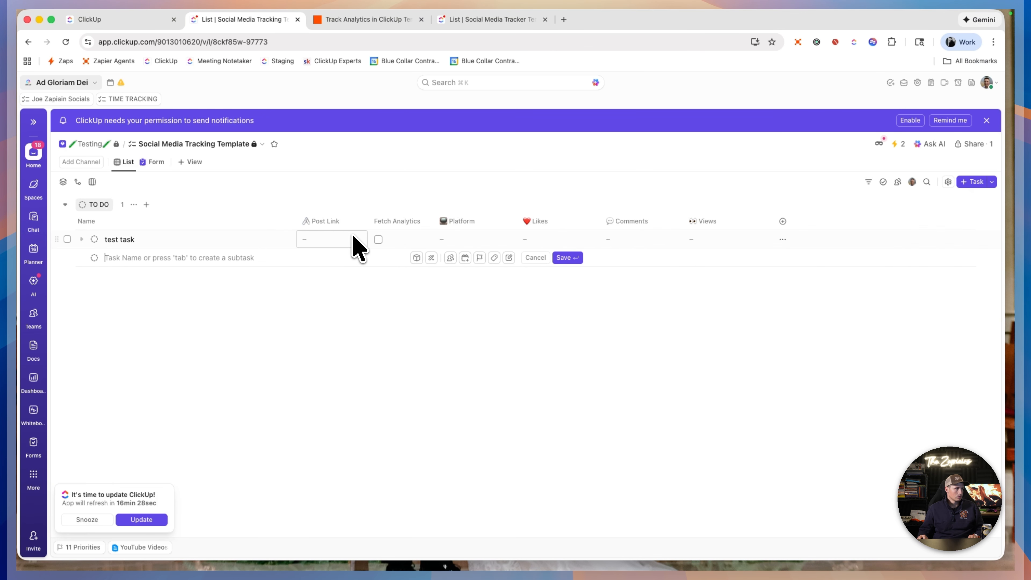
# - Paste the copied TikTok link into the test task's Post Link field and enable its Fetch Analytics checkbox
pyautogui.click(330, 236)
pyautogui.press('super+v')
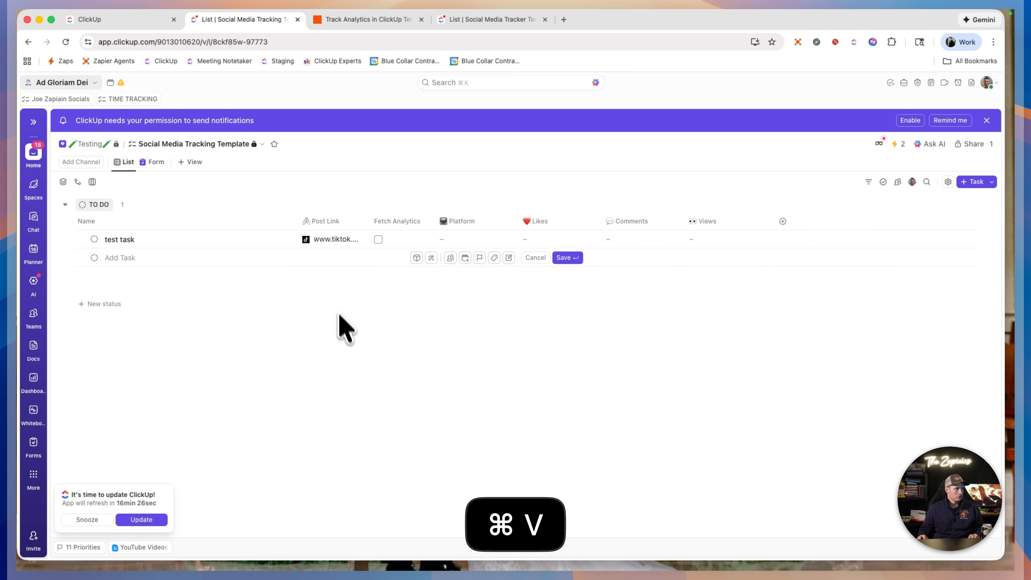
pyautogui.click(378, 239)
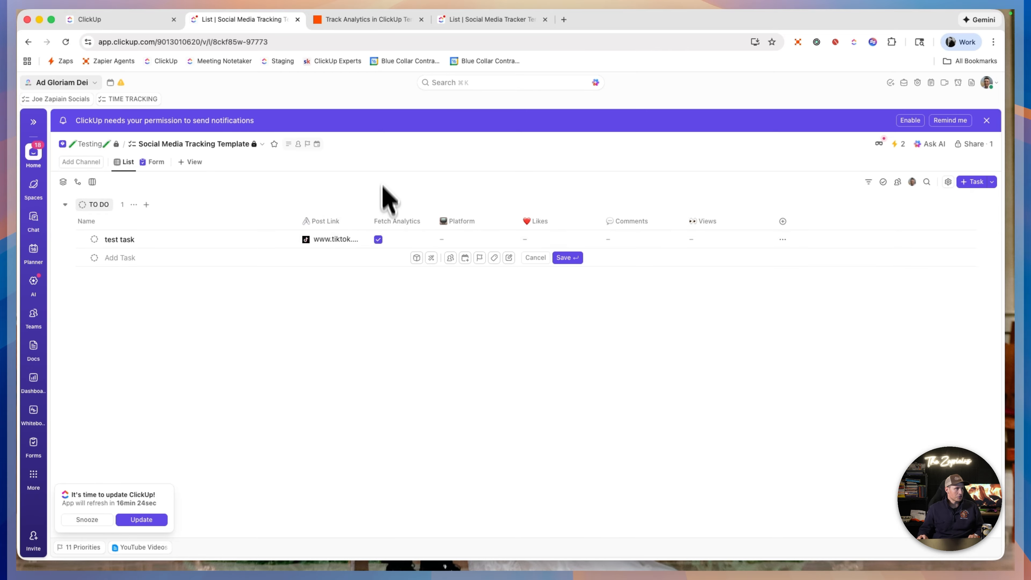
# - Return to the Zapier trigger test, find new records, and continue with Task B as the sample record
pyautogui.click(368, 20)
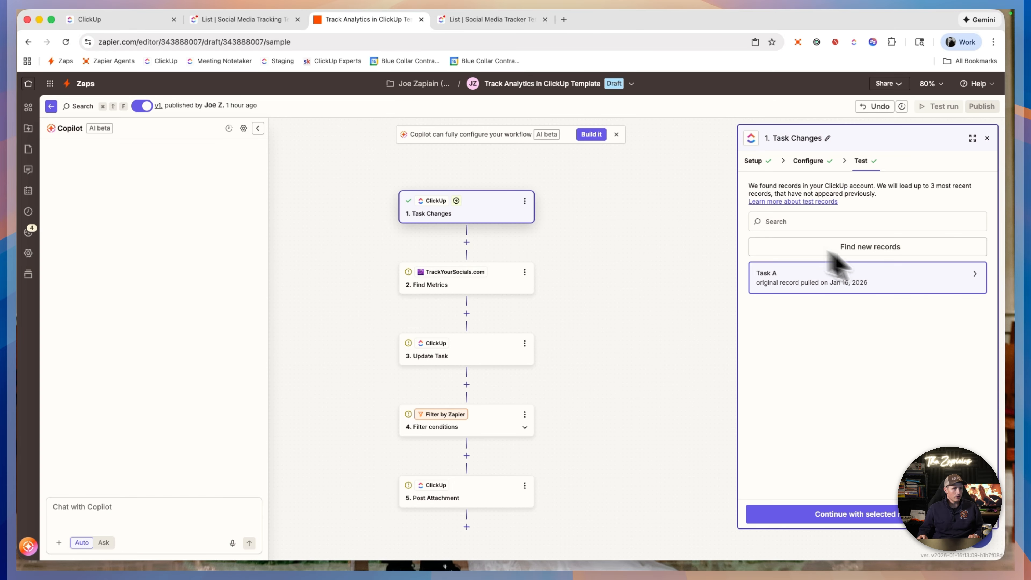
pyautogui.click(883, 246)
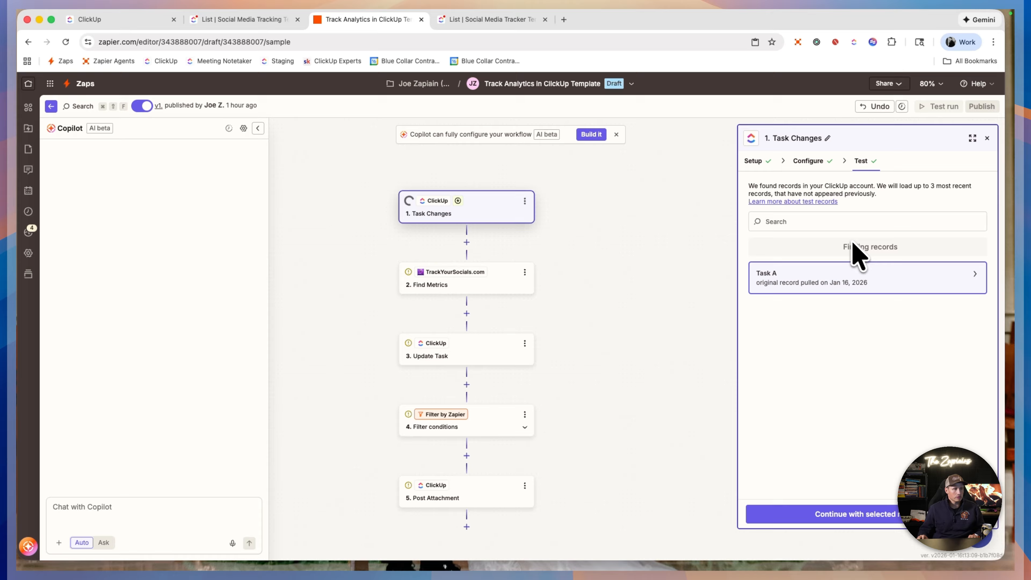
pyautogui.click(834, 244)
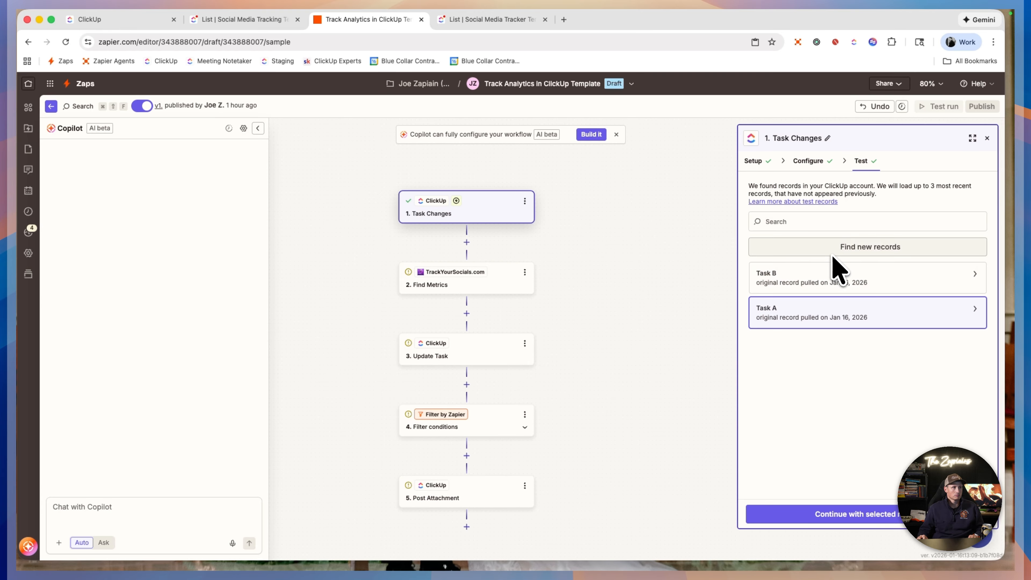
pyautogui.click(816, 268)
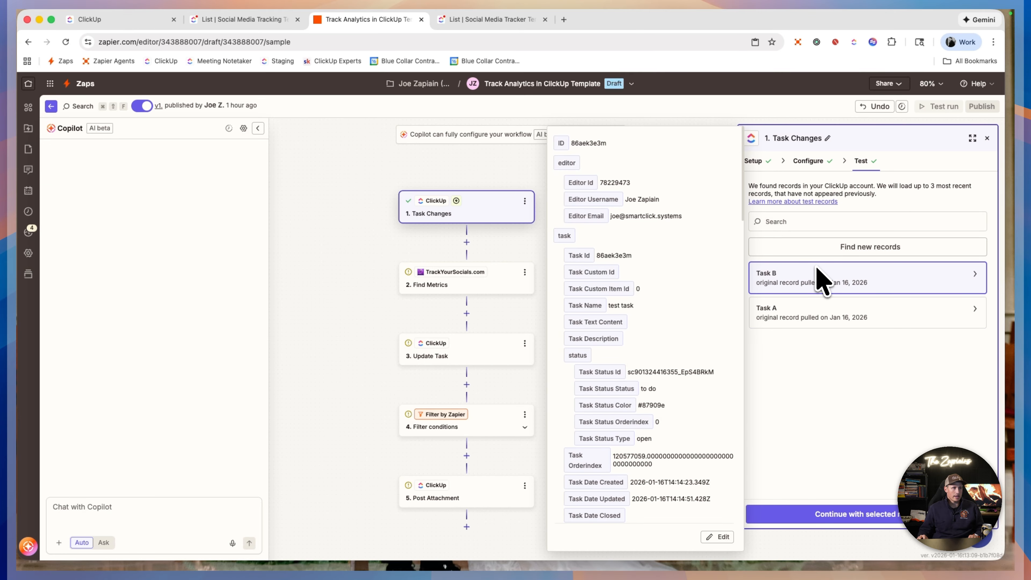
pyautogui.click(840, 520)
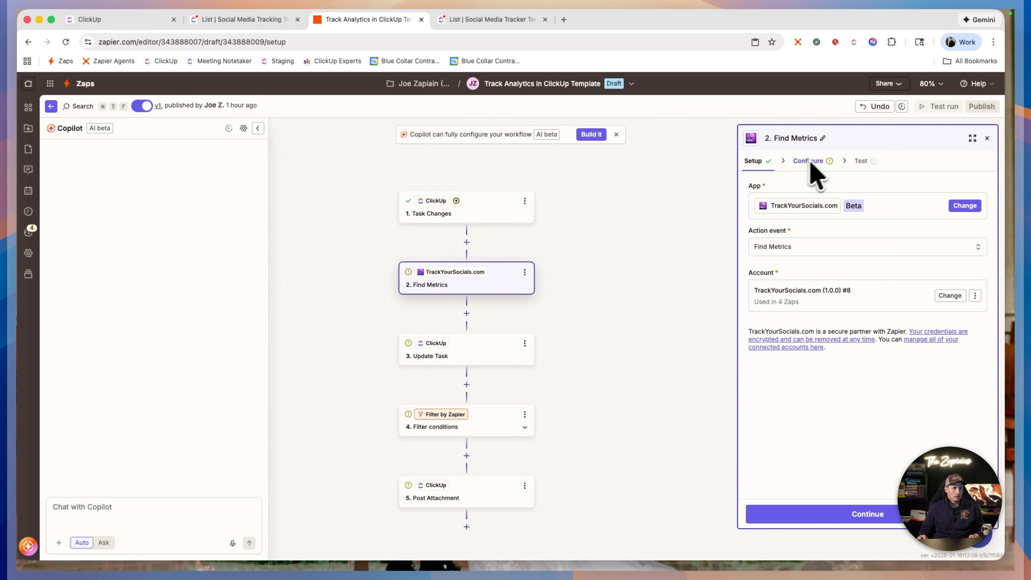
# - Keep Find Metrics as the TrackYourSocials.com action event and continue to the step's configuration
pyautogui.click(786, 246)
pyautogui.click(676, 301)
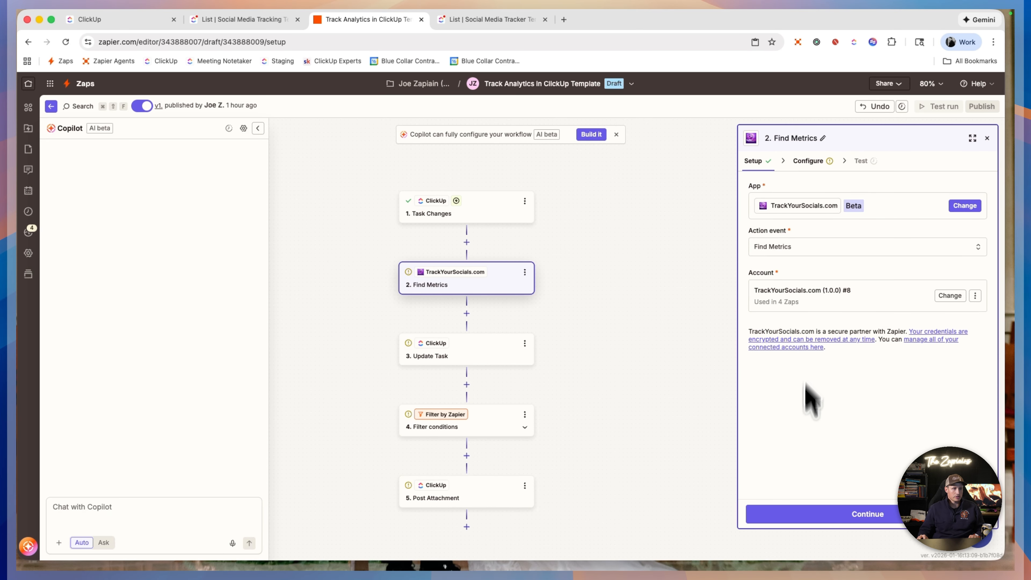
pyautogui.click(812, 514)
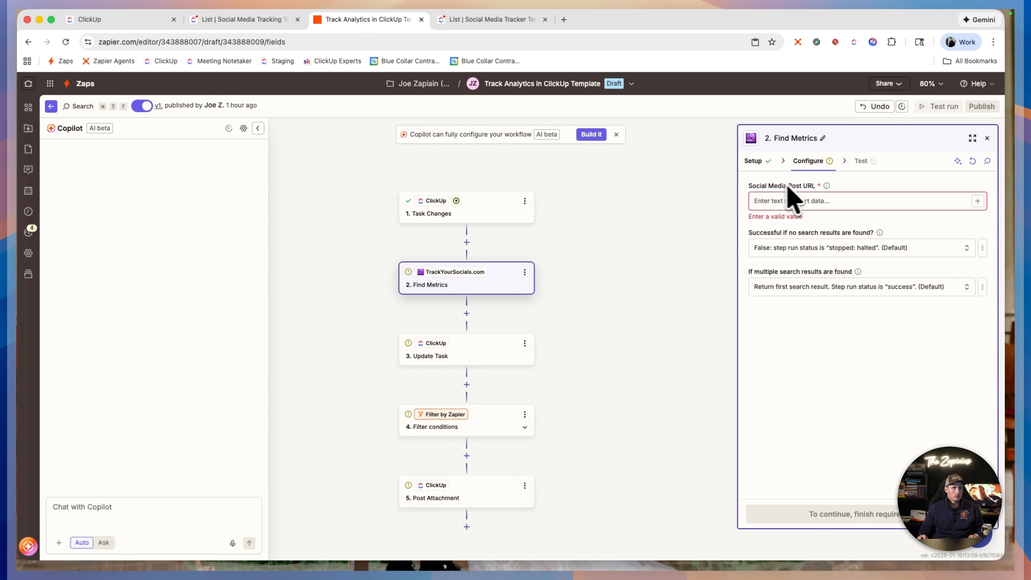
# - Map the Find Metrics step's Social Media Post URL to the Post Link Value from Task Changes and continue to the test
pyautogui.click(817, 203)
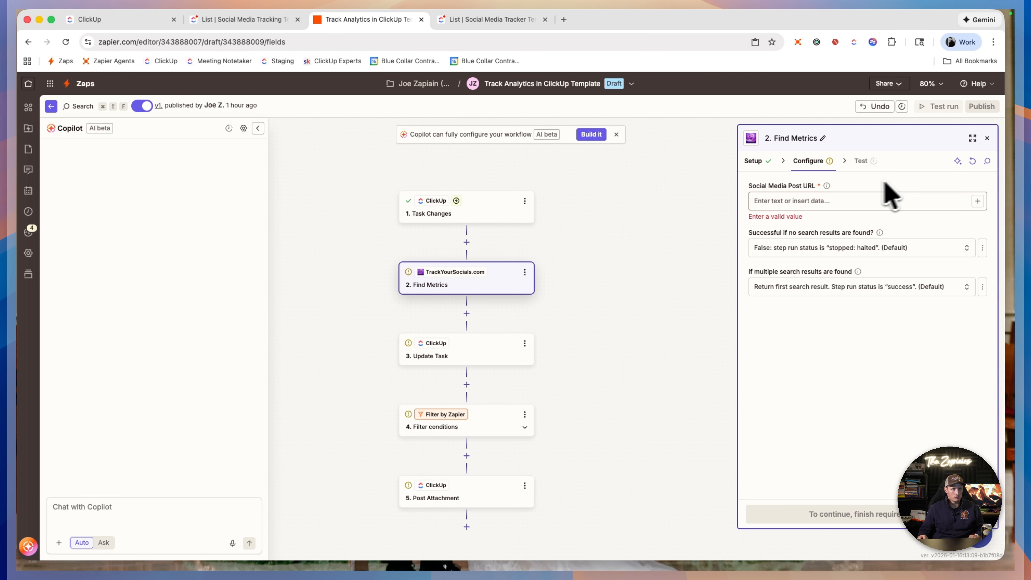
pyautogui.click(850, 203)
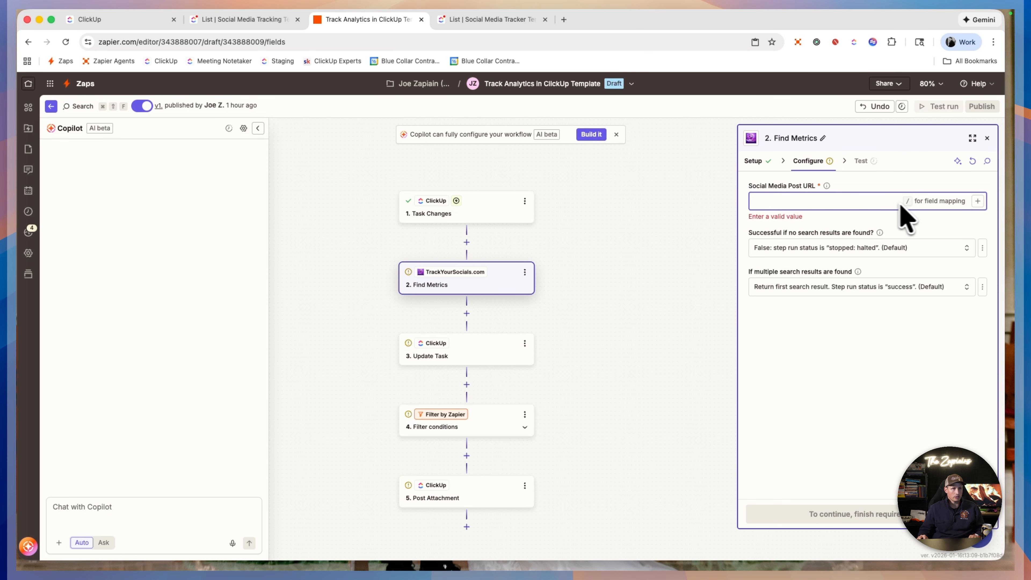
pyautogui.write('/')
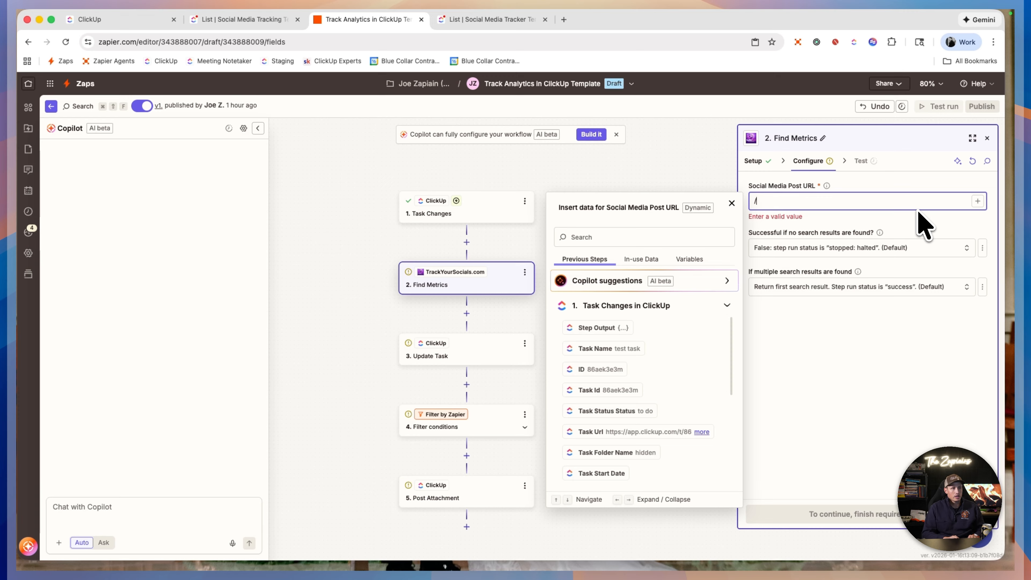
pyautogui.write('post value')
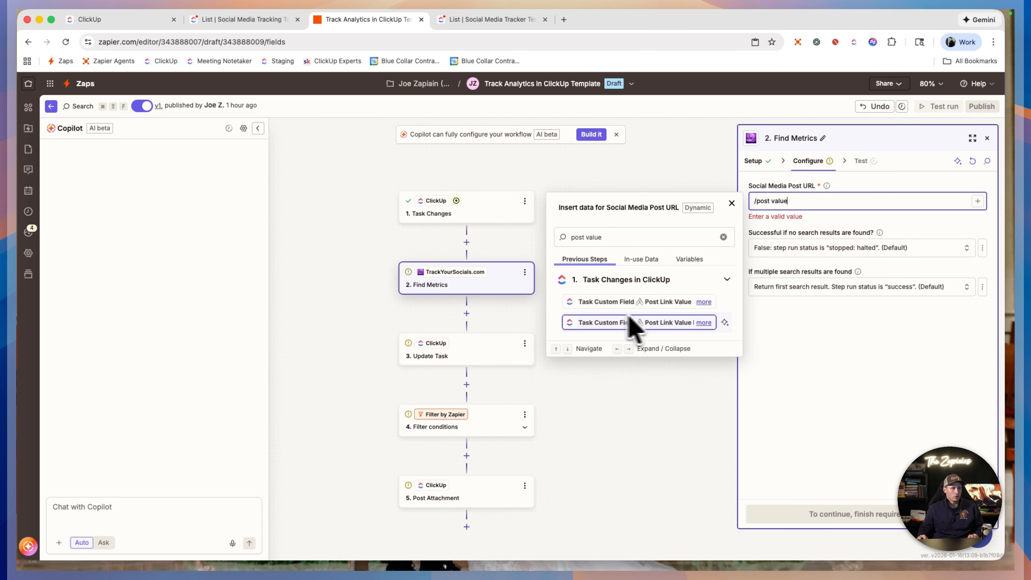
pyautogui.click(706, 302)
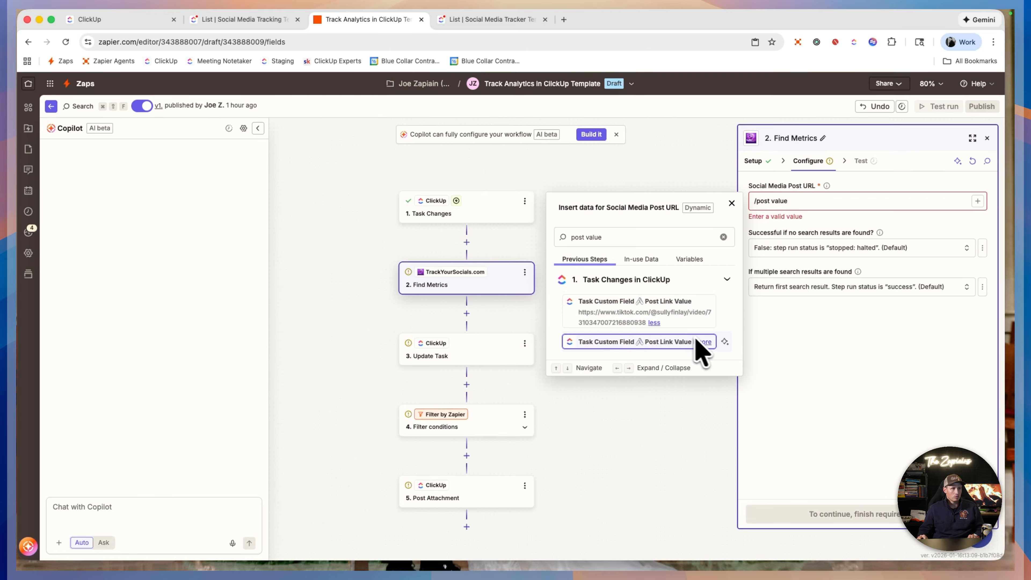
pyautogui.click(704, 341)
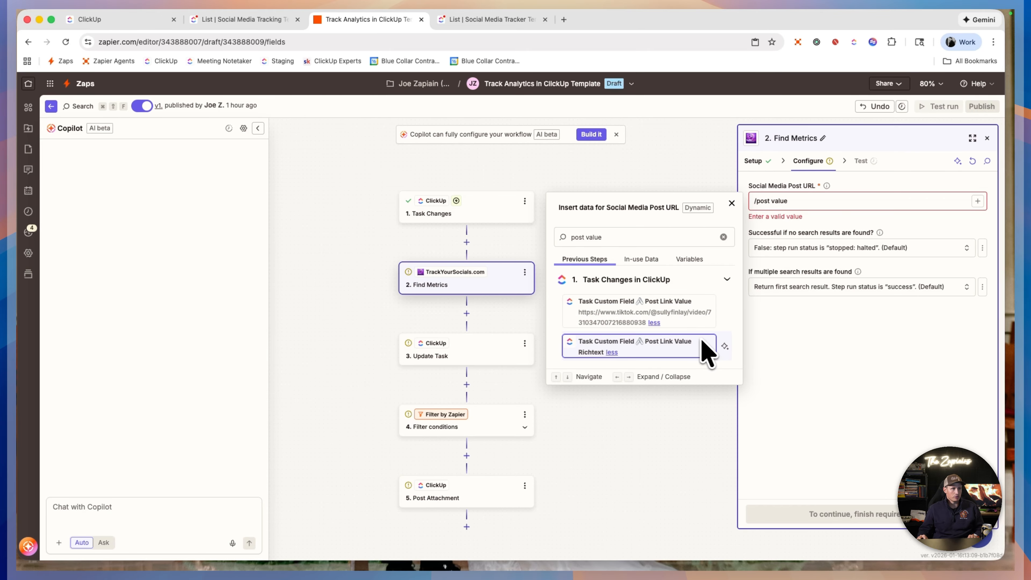
pyautogui.click(687, 312)
pyautogui.click(883, 368)
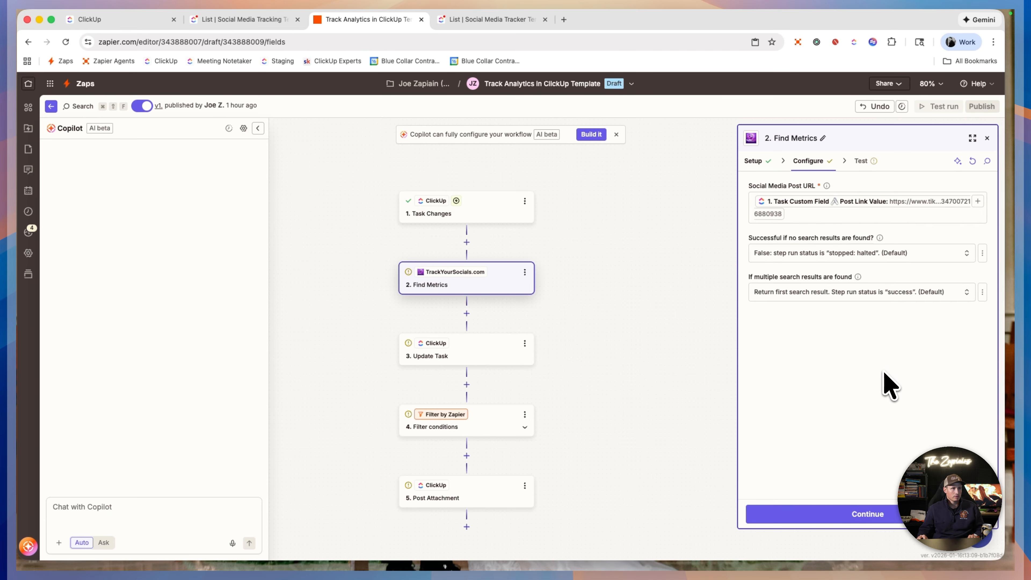
pyautogui.click(832, 508)
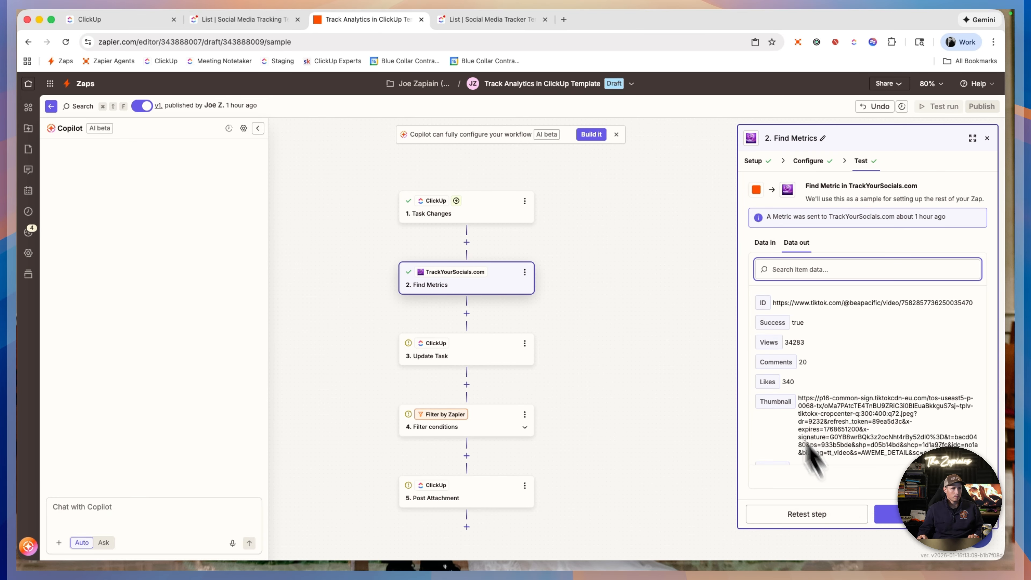
# - Return to the Find Metrics setup to check the connected account and open the TrackYourSocials.com dashboard in a new browser tab
pyautogui.click(749, 164)
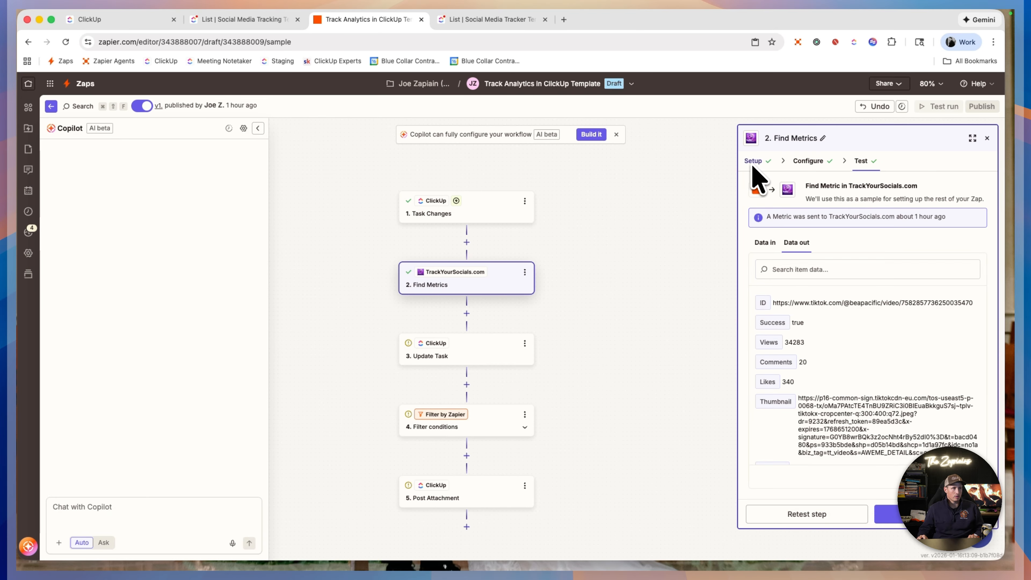
pyautogui.click(755, 166)
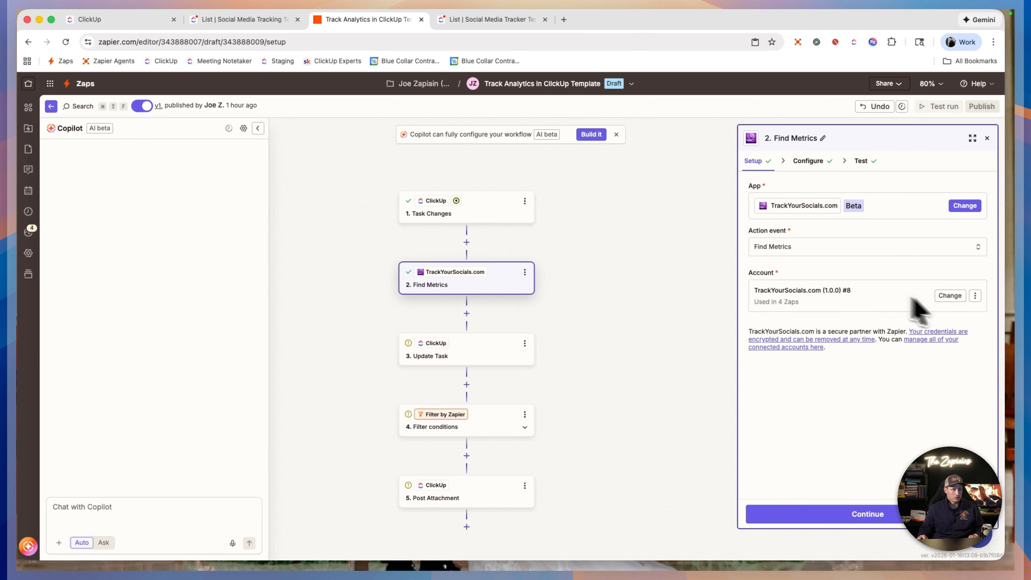
pyautogui.click(564, 19)
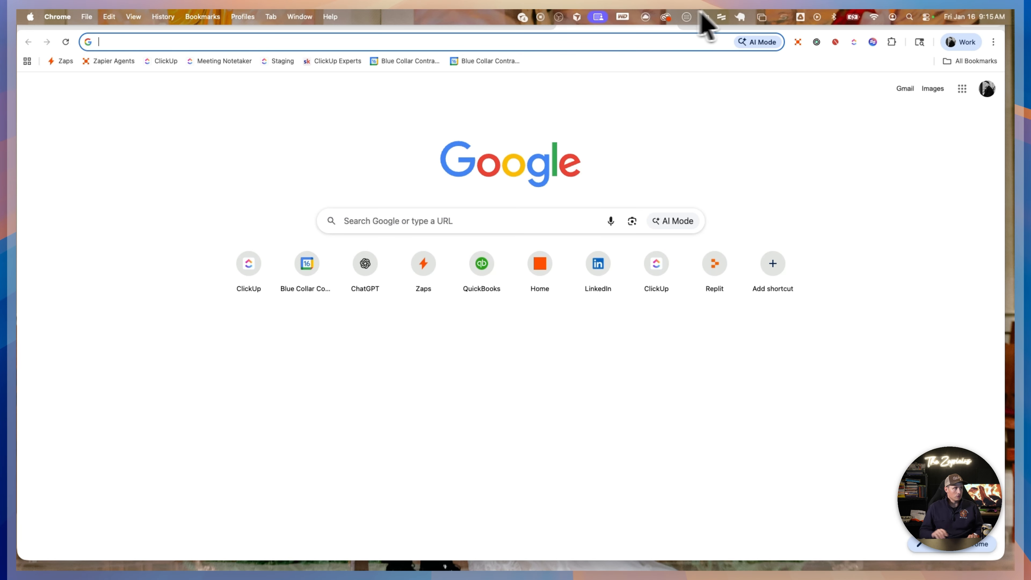
pyautogui.write('tracky')
pyautogui.press('Return')
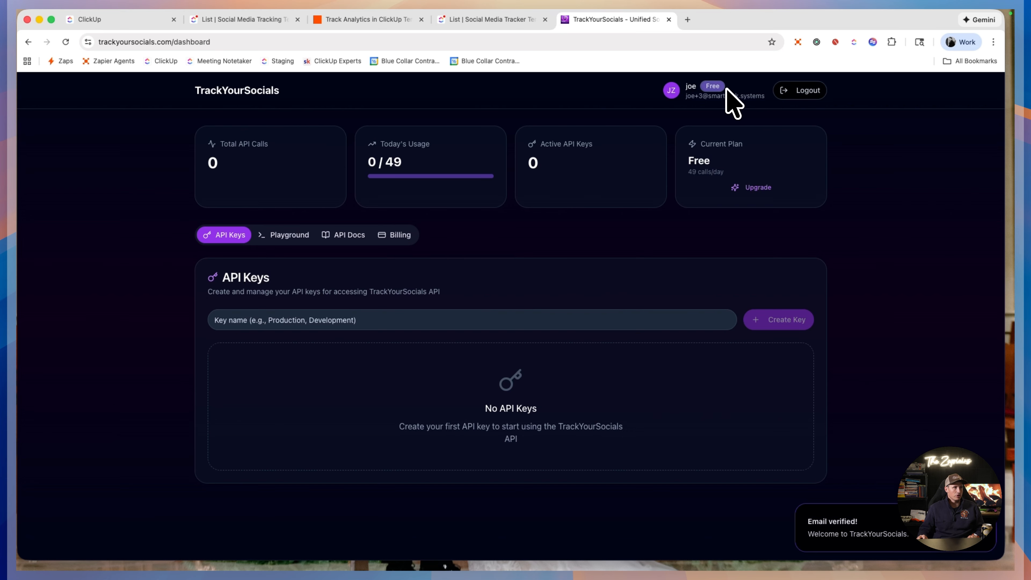
# - Create a TrackYourSocials API key named "Zapier" and copy it
pyautogui.click(479, 325)
pyautogui.write('Zapier')
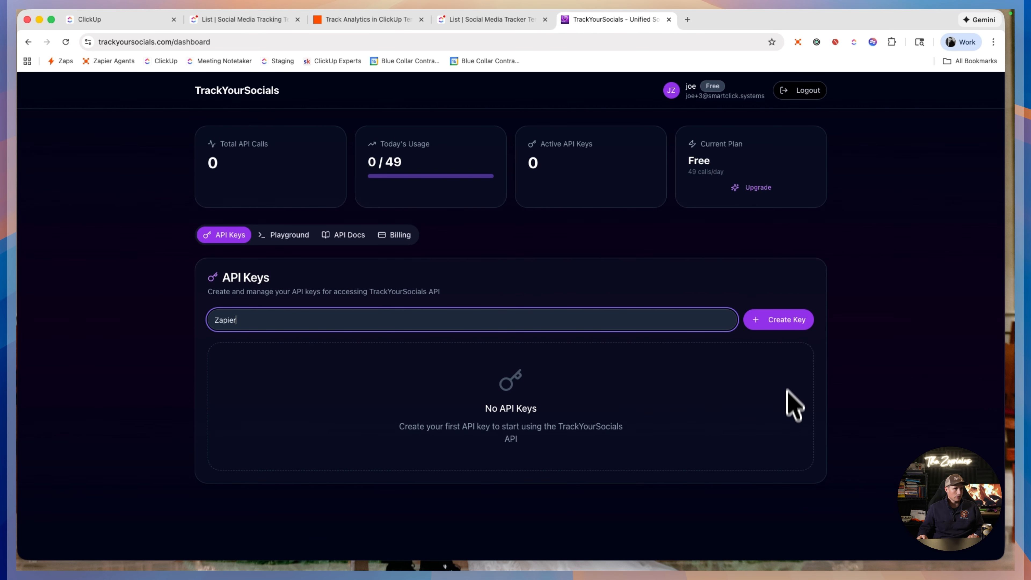
pyautogui.click(782, 325)
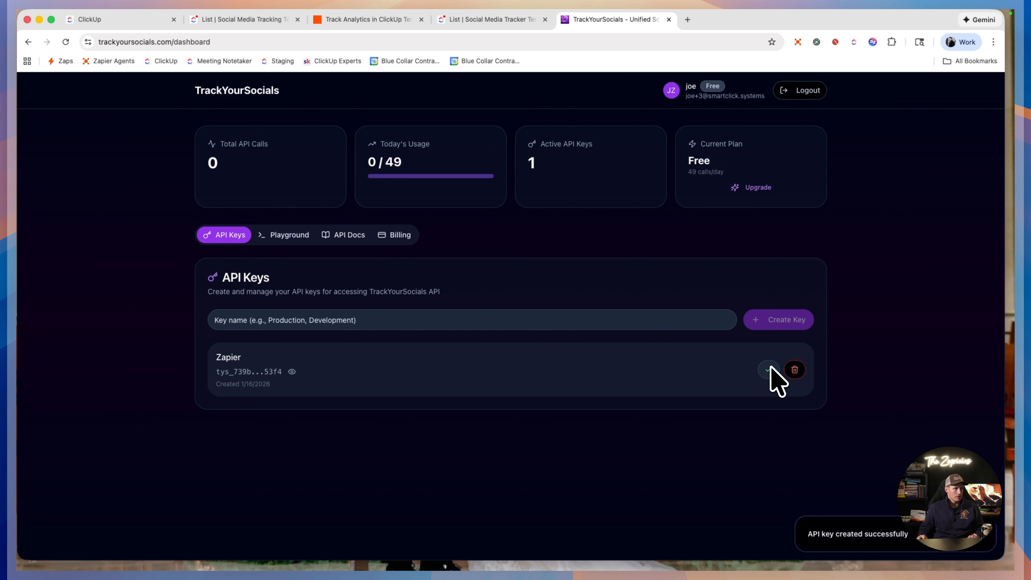
# - Switch back to the Zapier editor and connect a new TrackYourSocials.com account for Find Metrics by pasting the copied API key
pyautogui.click(368, 21)
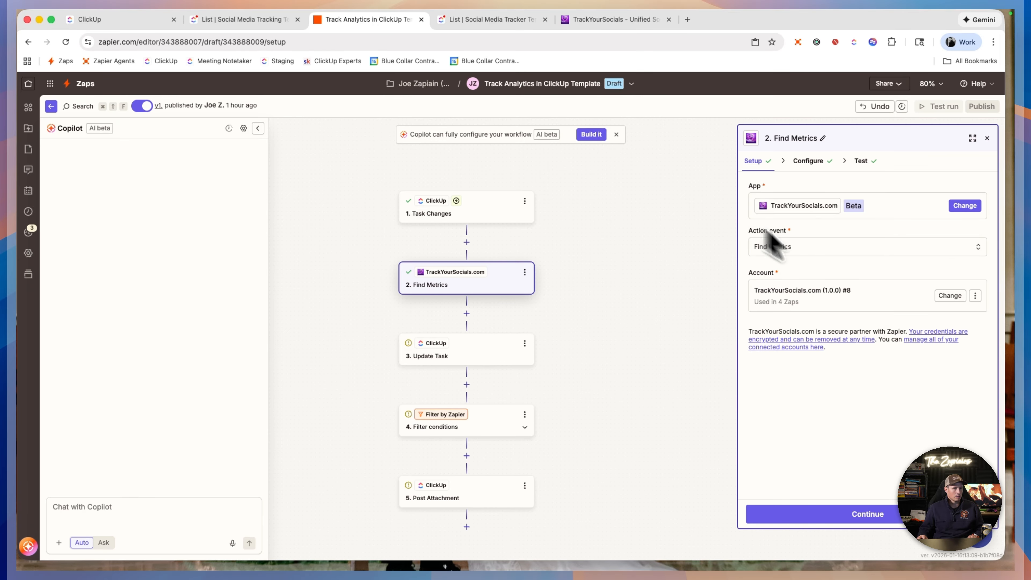
pyautogui.click(947, 298)
pyautogui.click(733, 416)
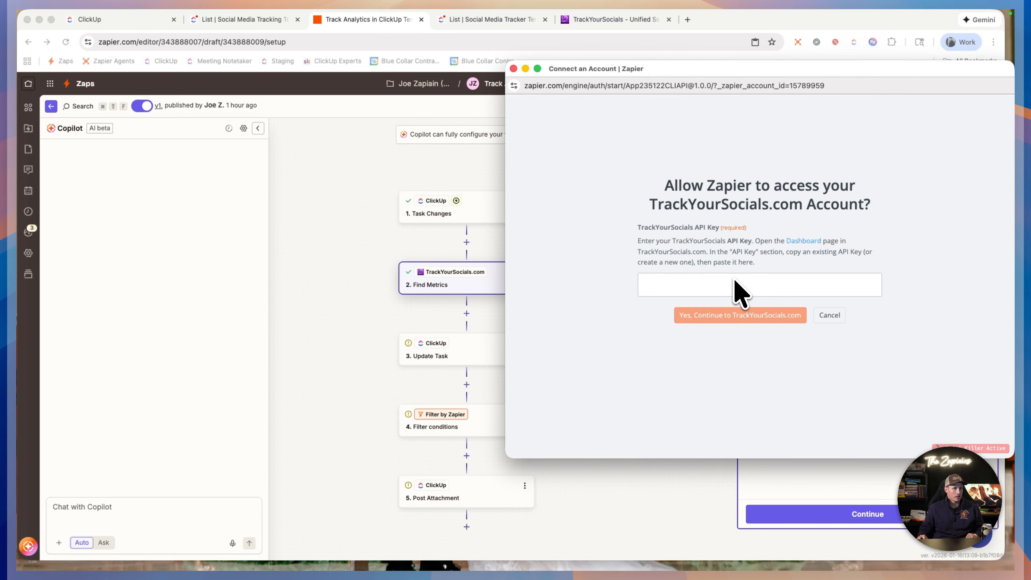
pyautogui.click(735, 284)
pyautogui.press('super+v')
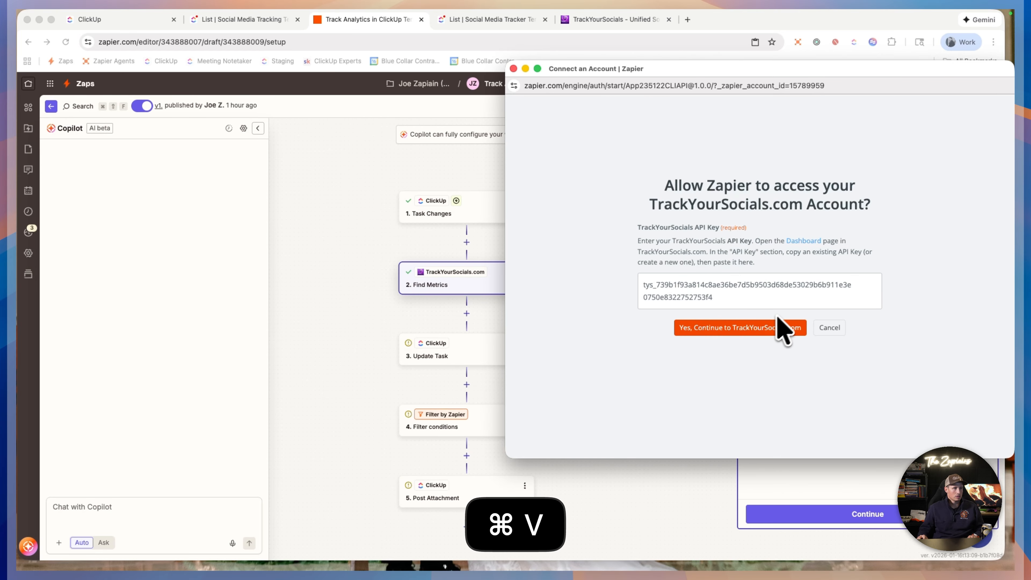
pyautogui.click(770, 333)
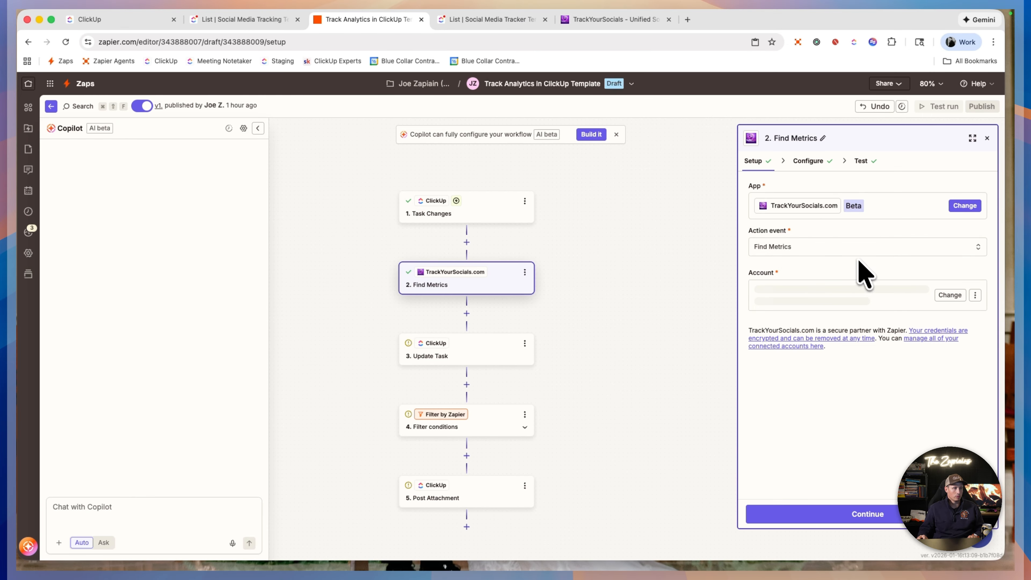
# - Continue through the Find Metrics configuration, run its test with the mapped TikTok post, and review the returned metrics
pyautogui.click(843, 515)
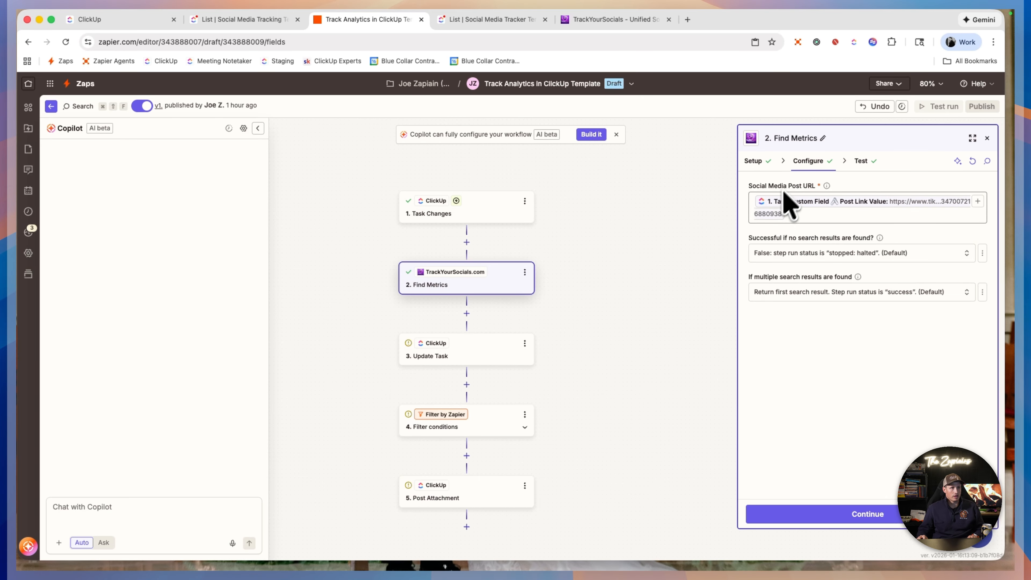
pyautogui.click(826, 515)
pyautogui.click(892, 518)
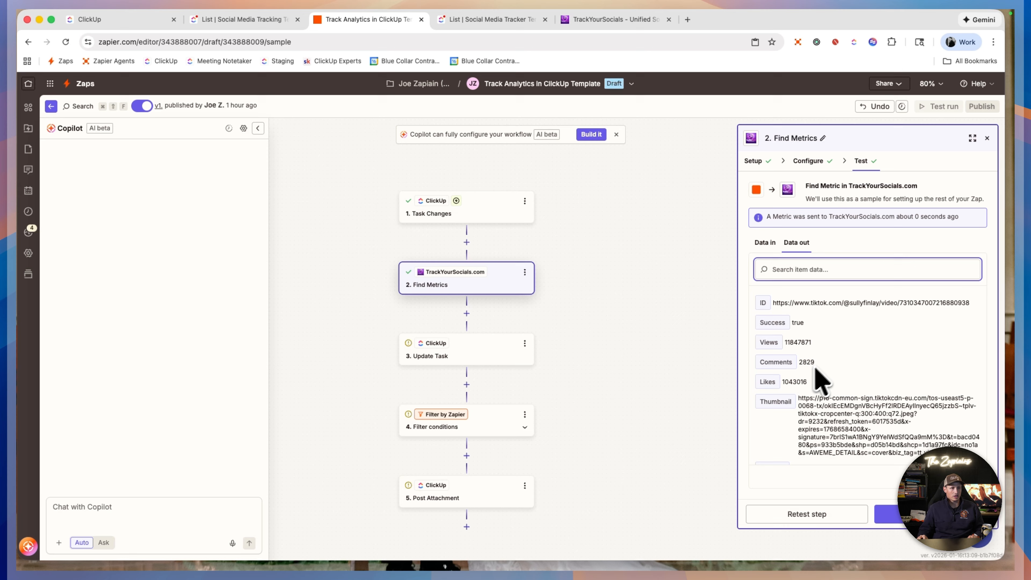
pyautogui.scroll(-2, 817, 378)
pyautogui.scroll(-2, 838, 390)
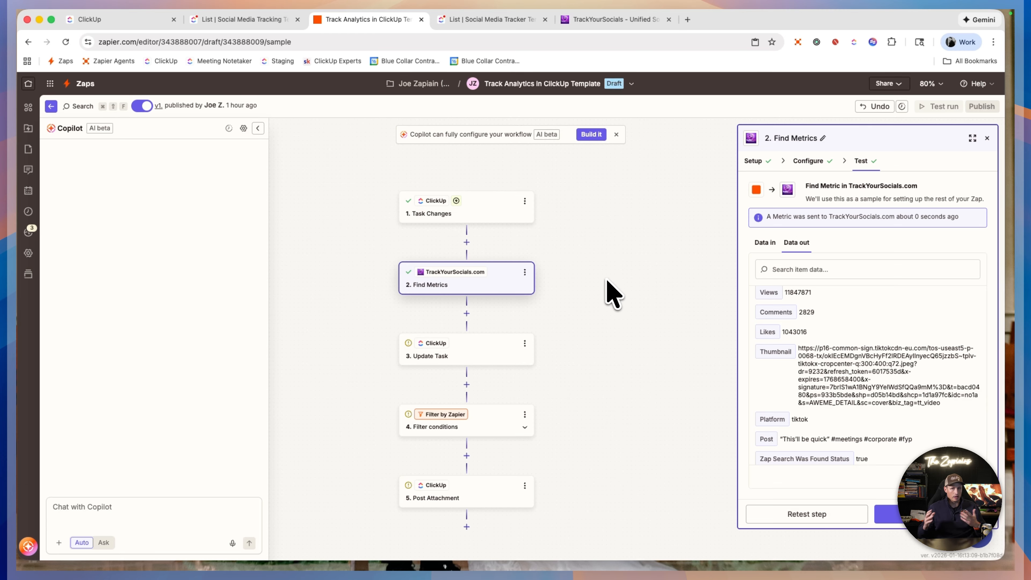
# - Proceed to the ClickUp Update Task configuration and map Workspace as a custom value to Task Team Id from Task Changes
pyautogui.click(890, 516)
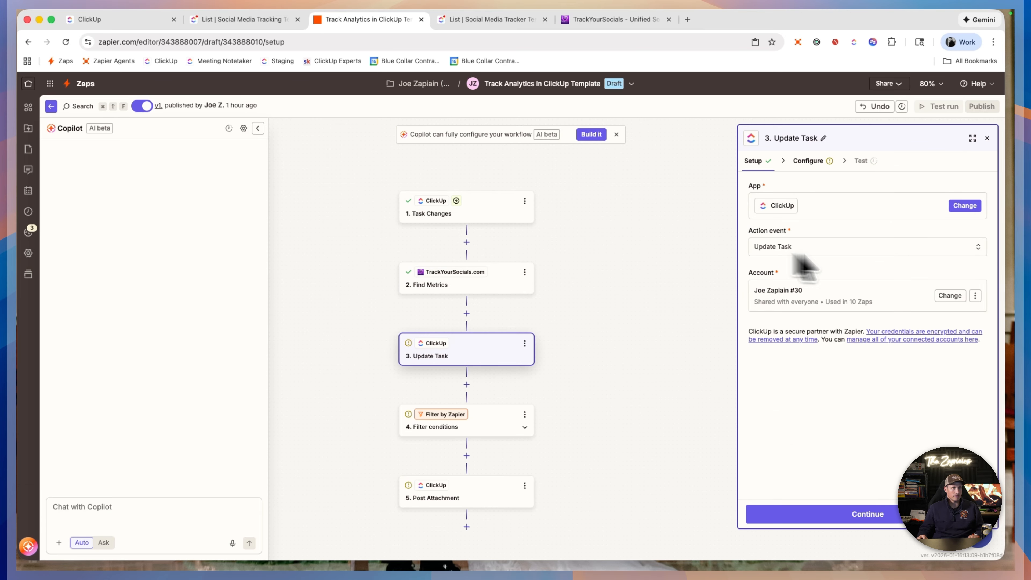
pyautogui.click(853, 518)
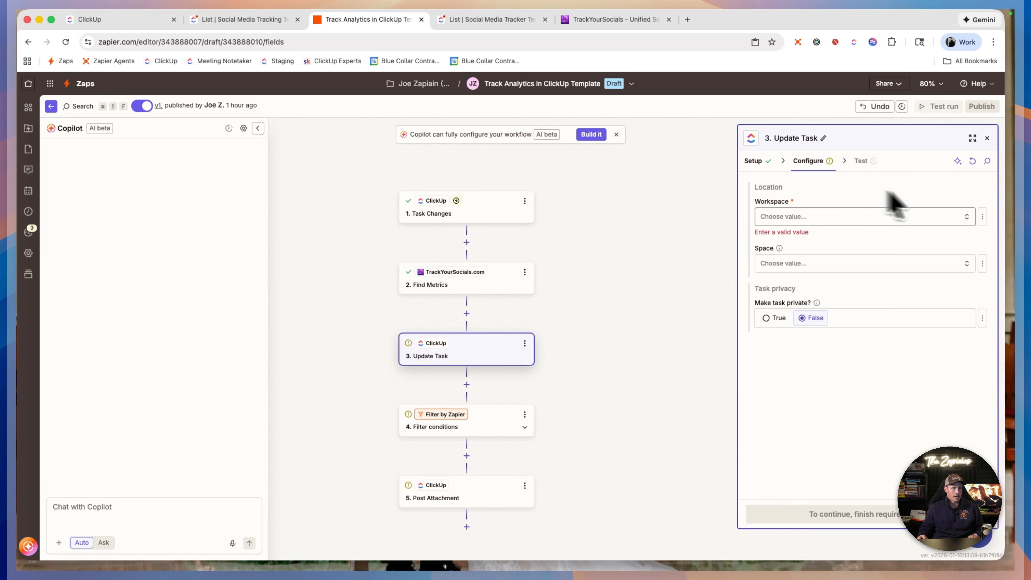
pyautogui.click(983, 217)
pyautogui.click(971, 263)
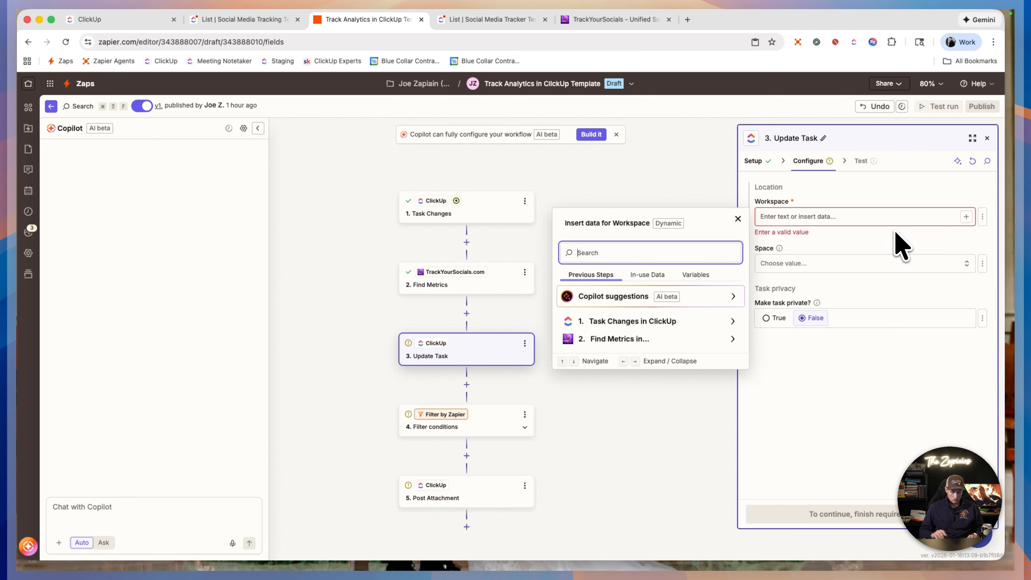
pyautogui.write('team idd')
pyautogui.press('BackSpace')
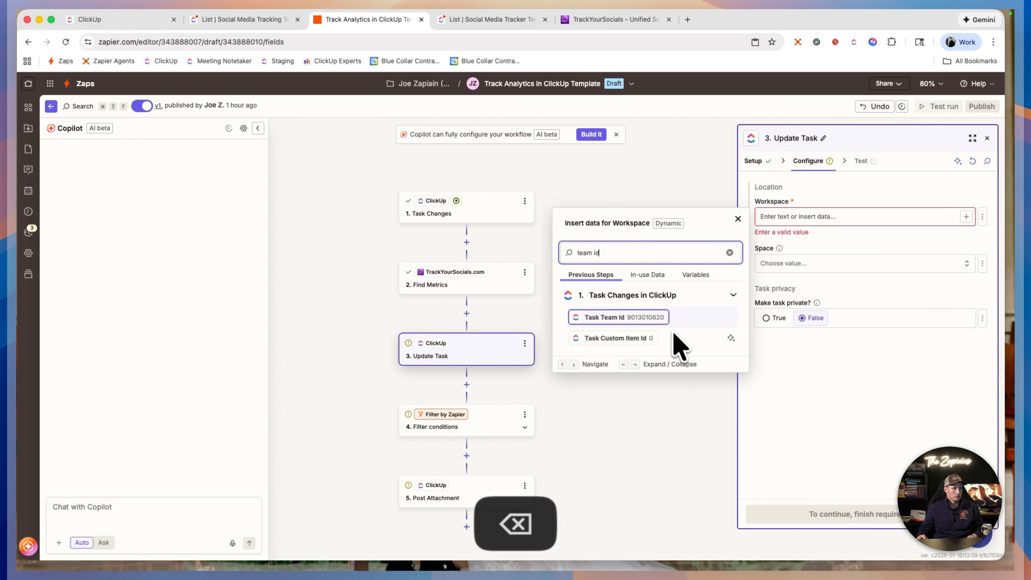
pyautogui.click(669, 323)
# - Set the Update Task Space field to a custom value mapped to Task Space Id from Task Changes
pyautogui.click(977, 259)
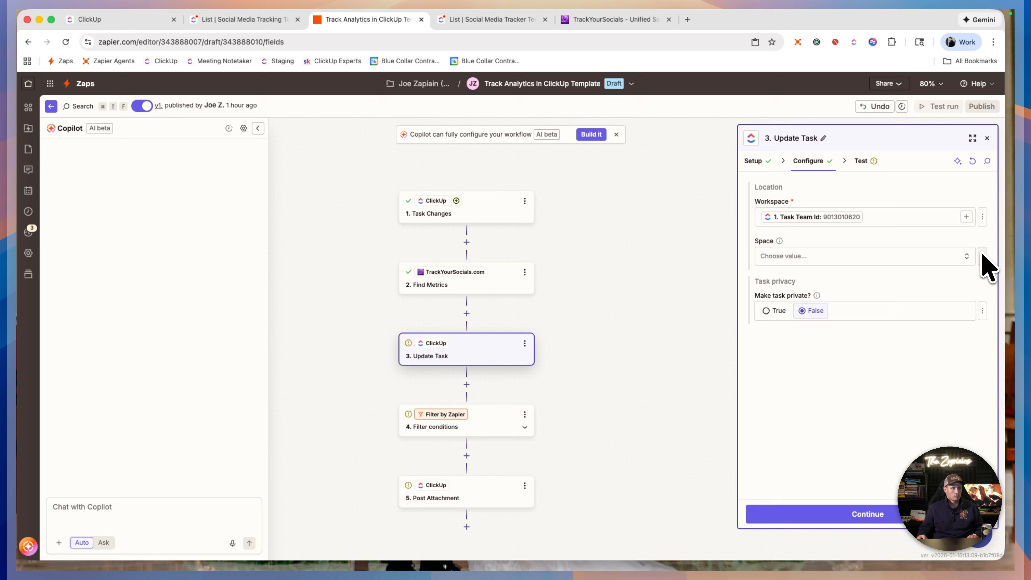
pyautogui.click(983, 256)
pyautogui.click(960, 303)
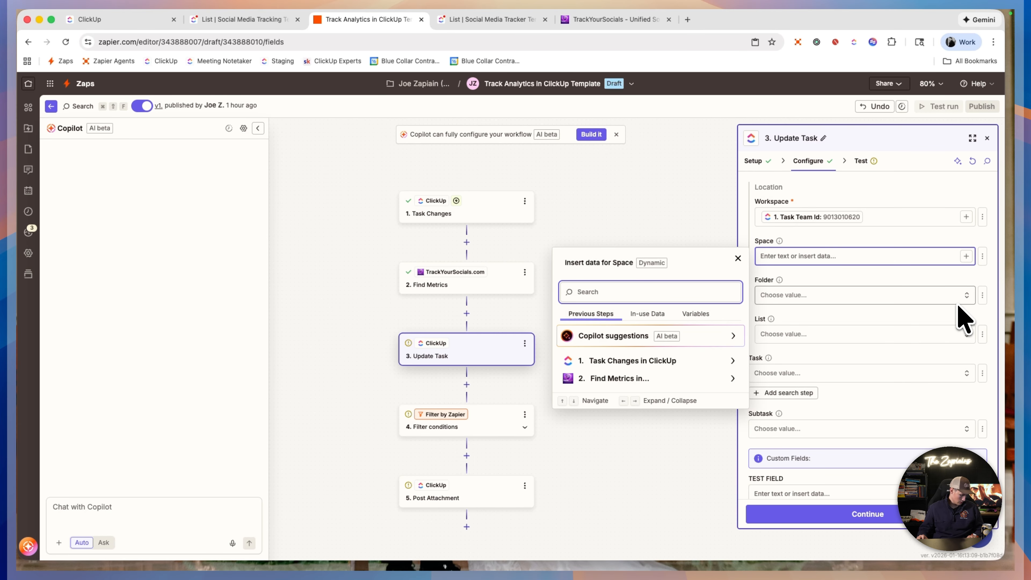
pyautogui.write('space id')
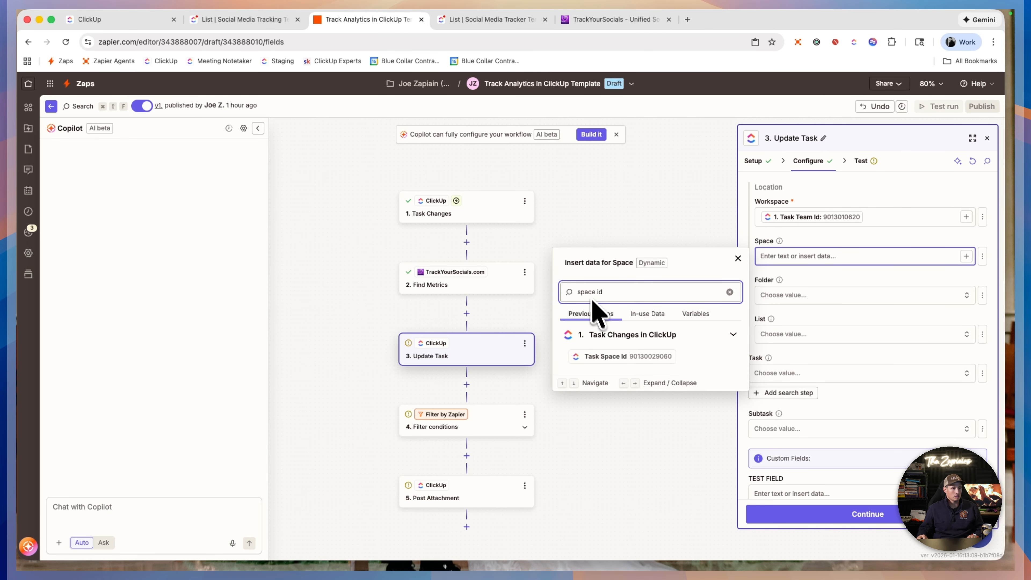
pyautogui.click(619, 356)
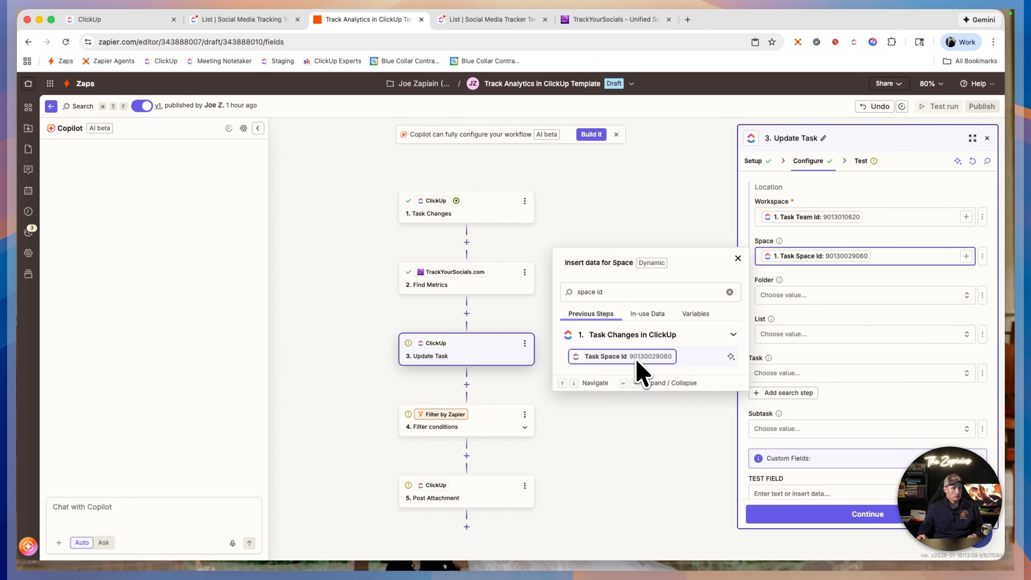
# - Set the Update Task Folder field to a custom value mapped to Task Folder Id from Task Changes
pyautogui.click(983, 295)
pyautogui.click(962, 343)
pyautogui.write('Folder')
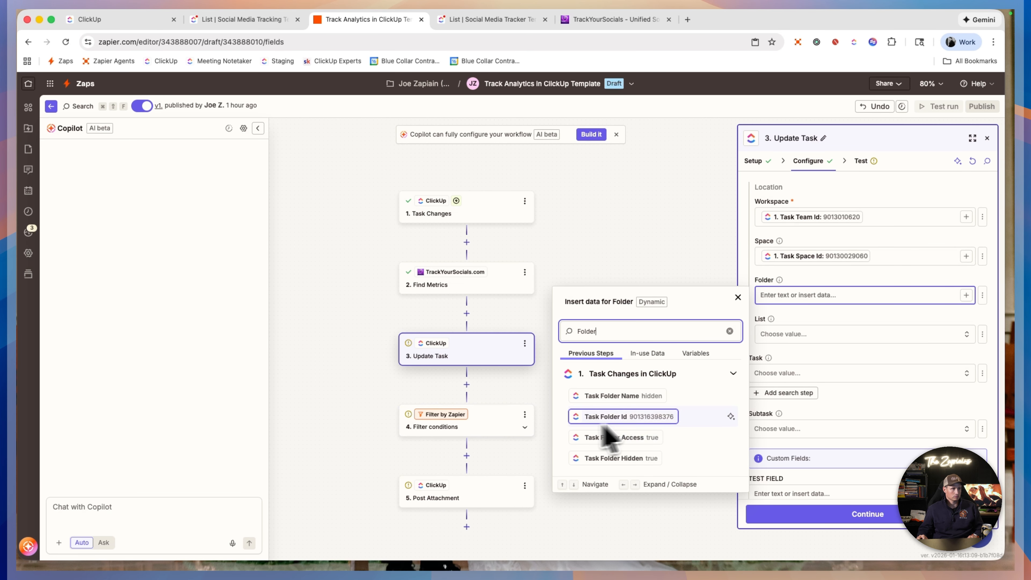
pyautogui.click(658, 417)
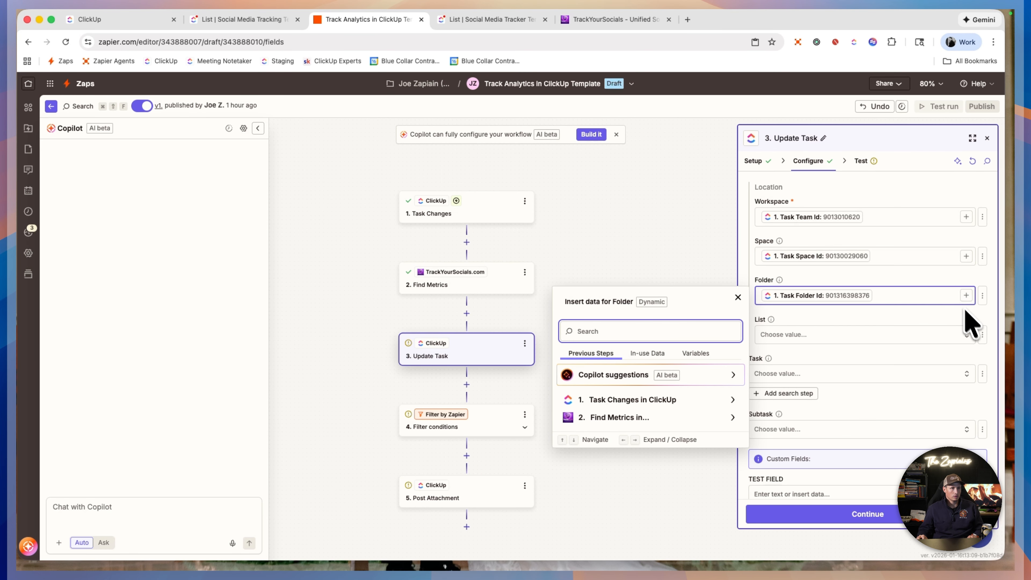
# - Set the Update Task List field to a custom value mapped to Task List Id from Task Changes
pyautogui.click(983, 334)
pyautogui.click(946, 384)
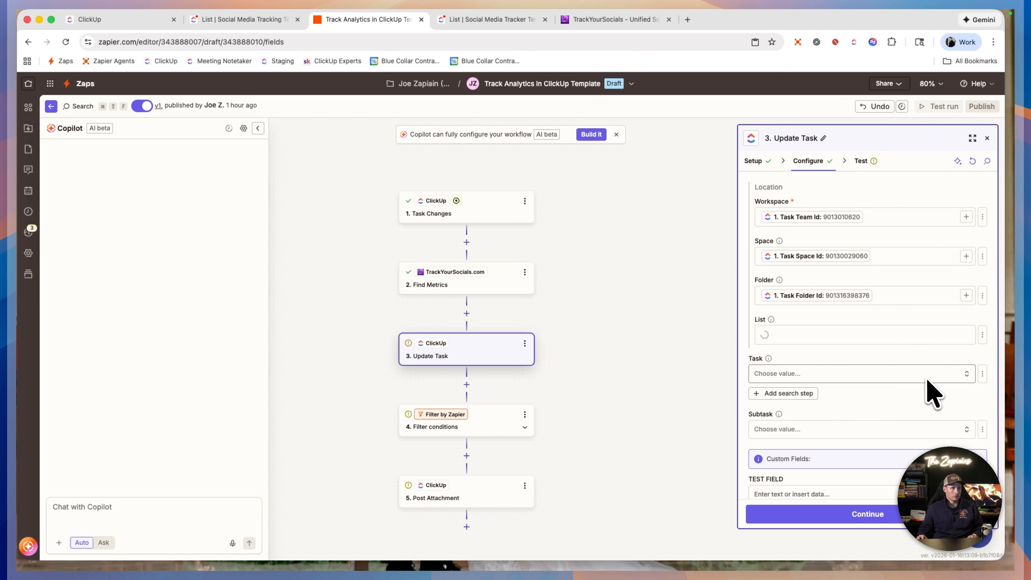
pyautogui.write('list id')
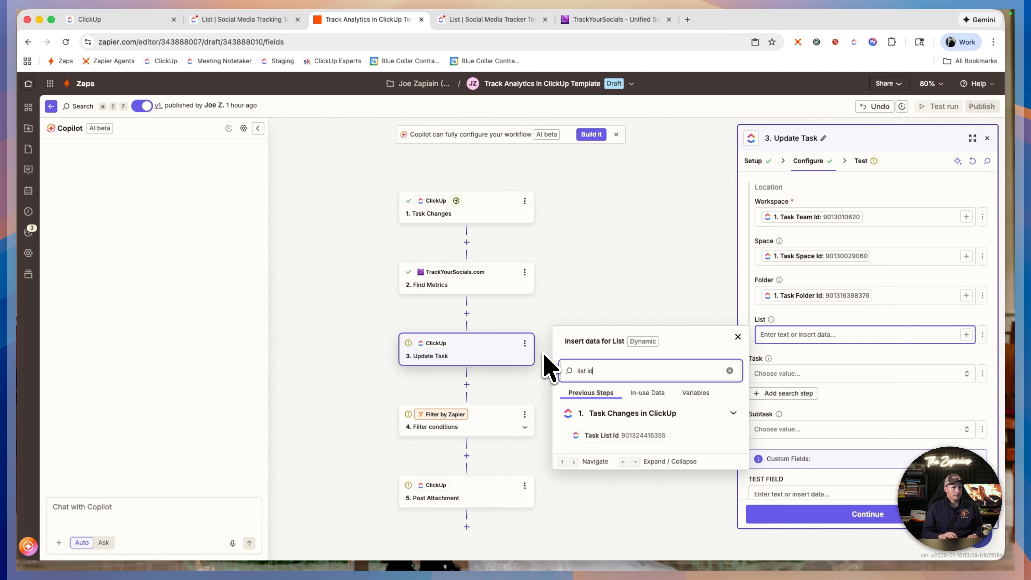
pyautogui.click(650, 433)
pyautogui.click(869, 364)
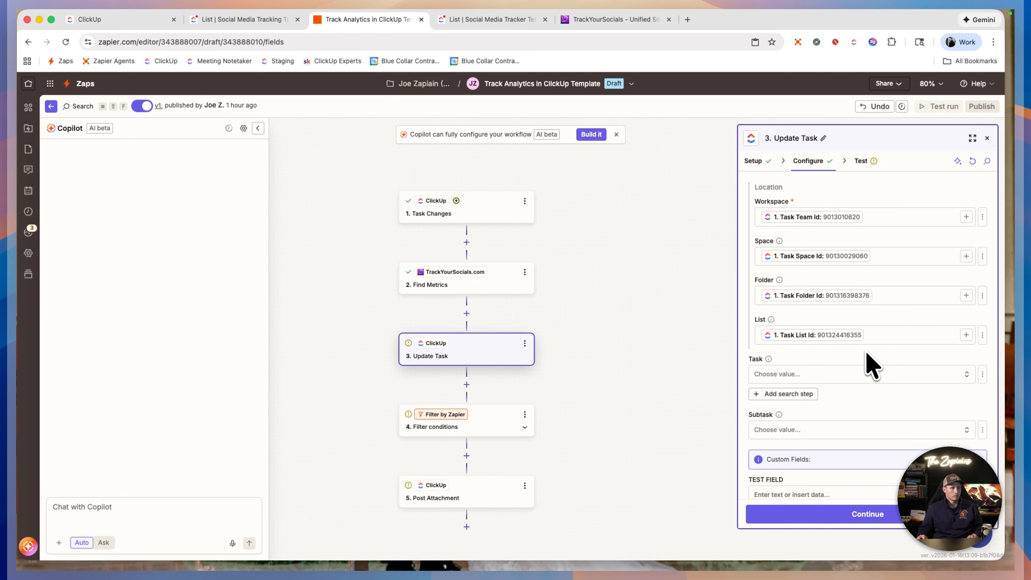
# - Set the Update Task step's Task field to a custom value mapped to Task Id from Task Changes
pyautogui.click(984, 375)
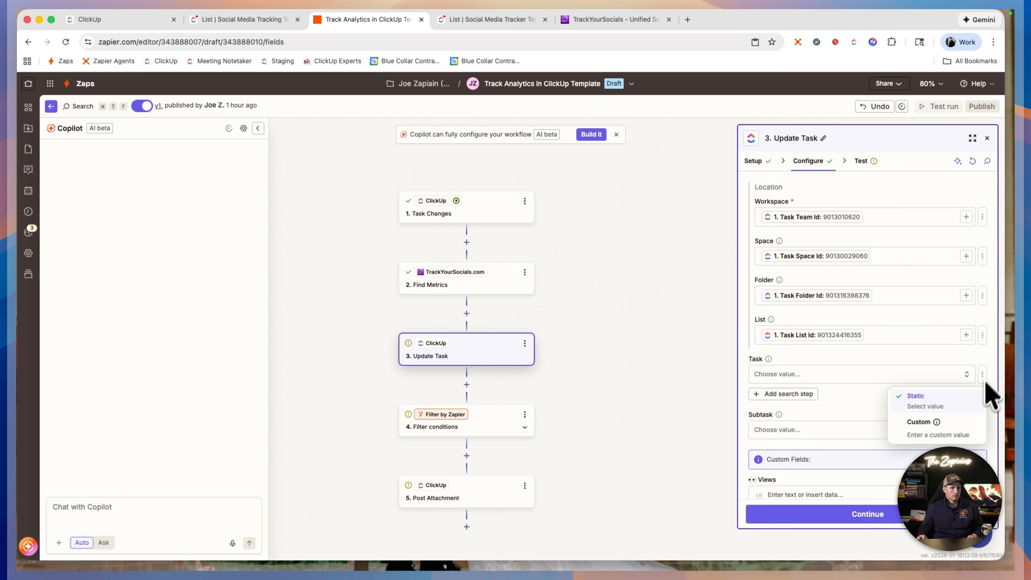
pyautogui.click(973, 425)
pyautogui.write('task id')
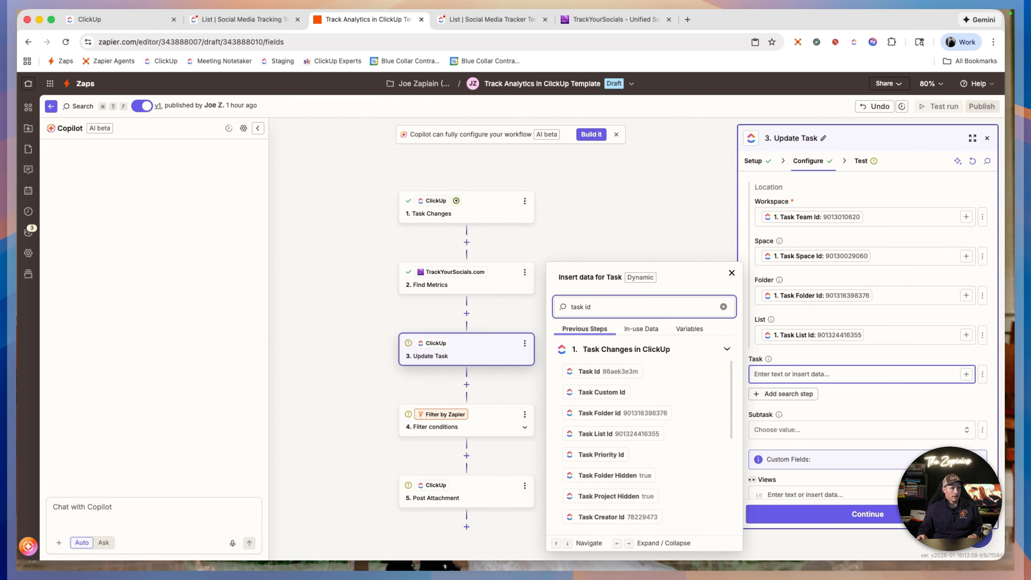
pyautogui.click(633, 373)
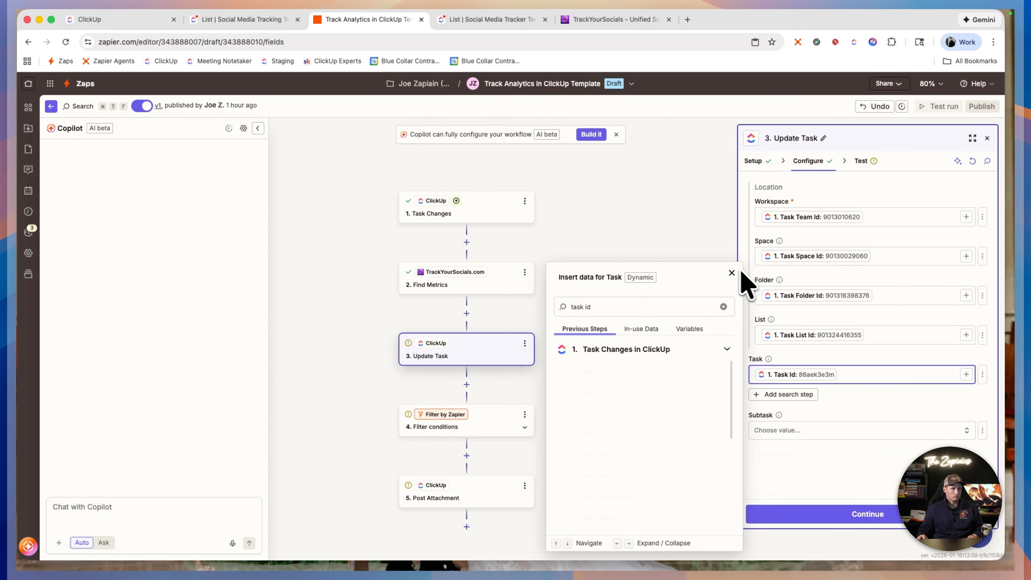
pyautogui.click(731, 273)
# - Map the Task Name field of the Update Task step to Post from the Find Metrics step
pyautogui.scroll(-2, 826, 305)
pyautogui.scroll(-15, 829, 305)
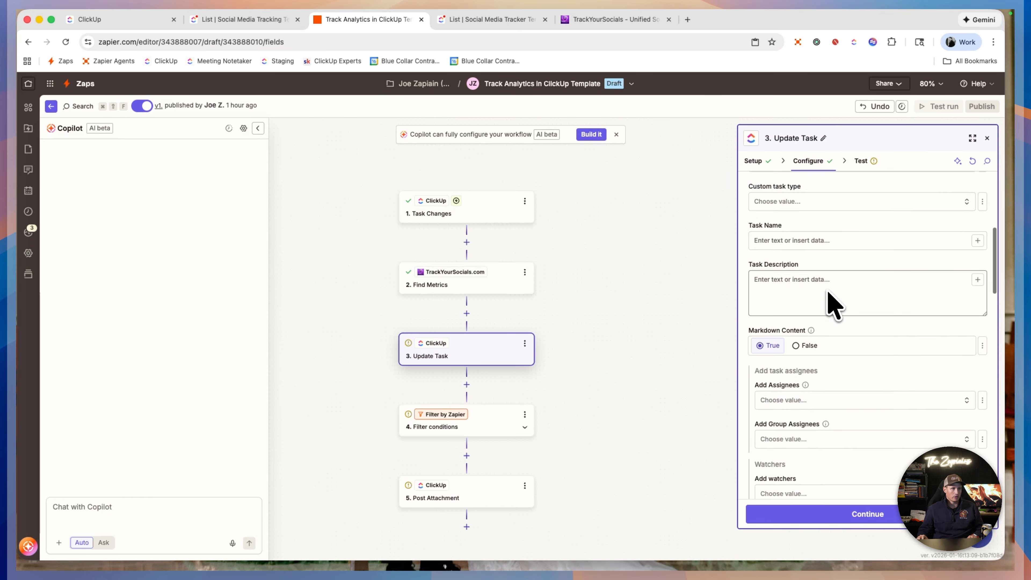
pyautogui.scroll(-4, 832, 307)
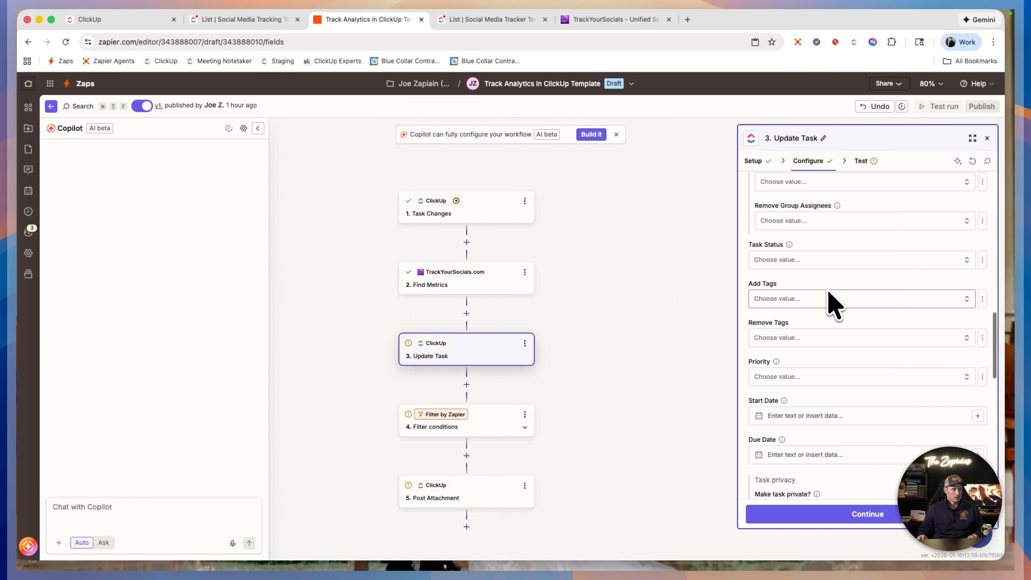
pyautogui.scroll(10, 832, 307)
pyautogui.scroll(1, 832, 302)
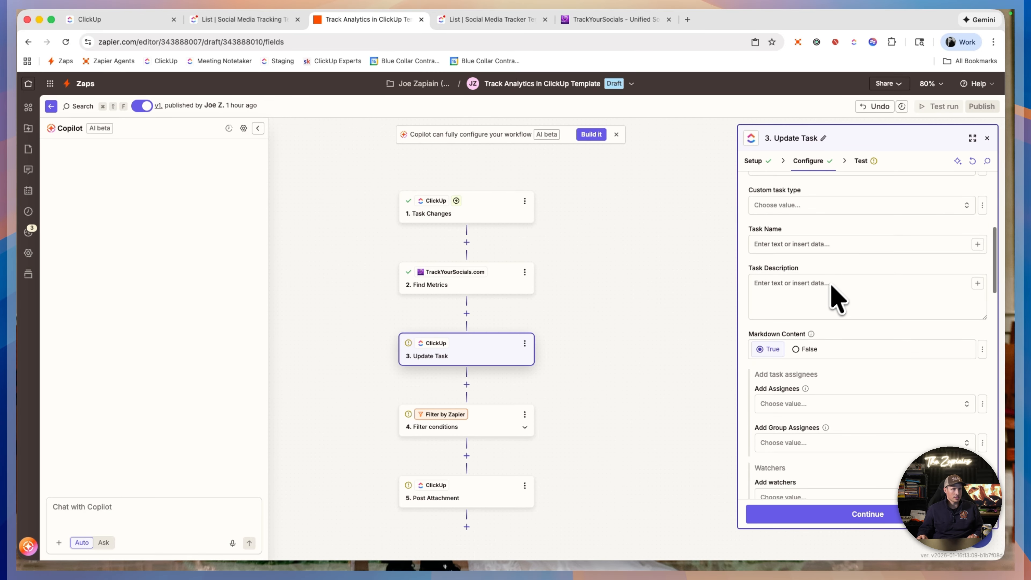
pyautogui.click(876, 247)
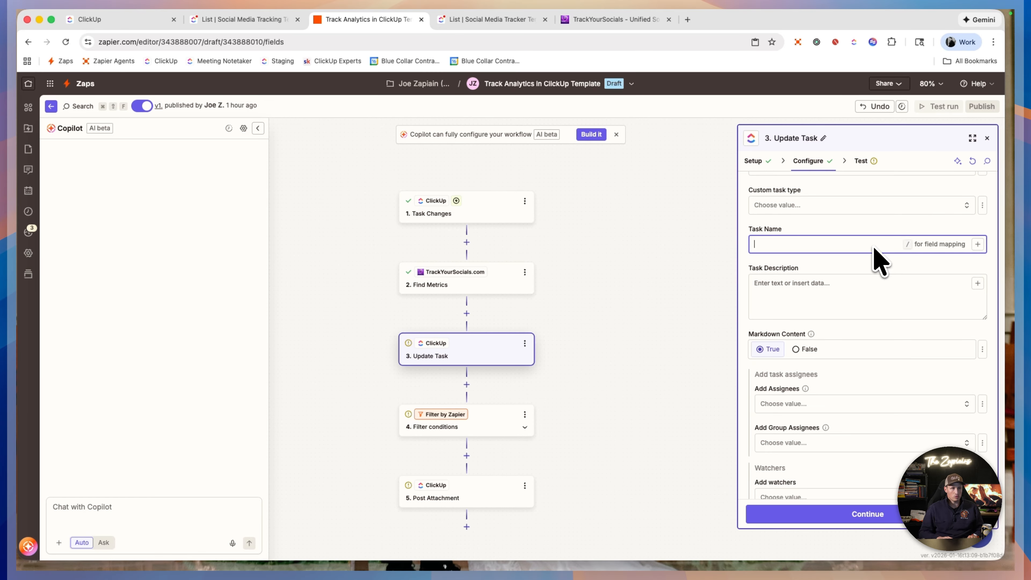
pyautogui.write('/')
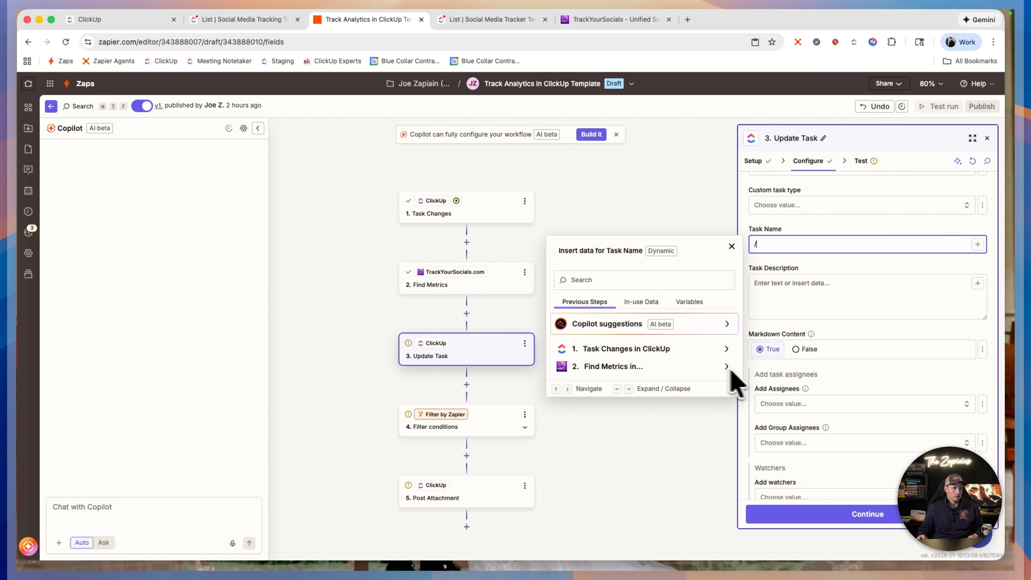
pyautogui.click(692, 366)
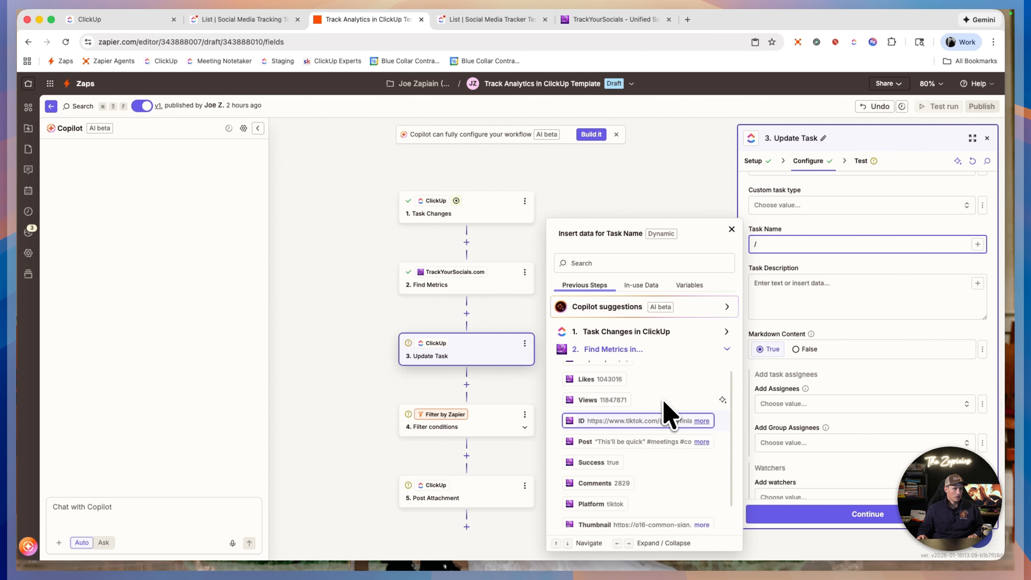
pyautogui.scroll(-1, 645, 433)
pyautogui.scroll(2, 640, 450)
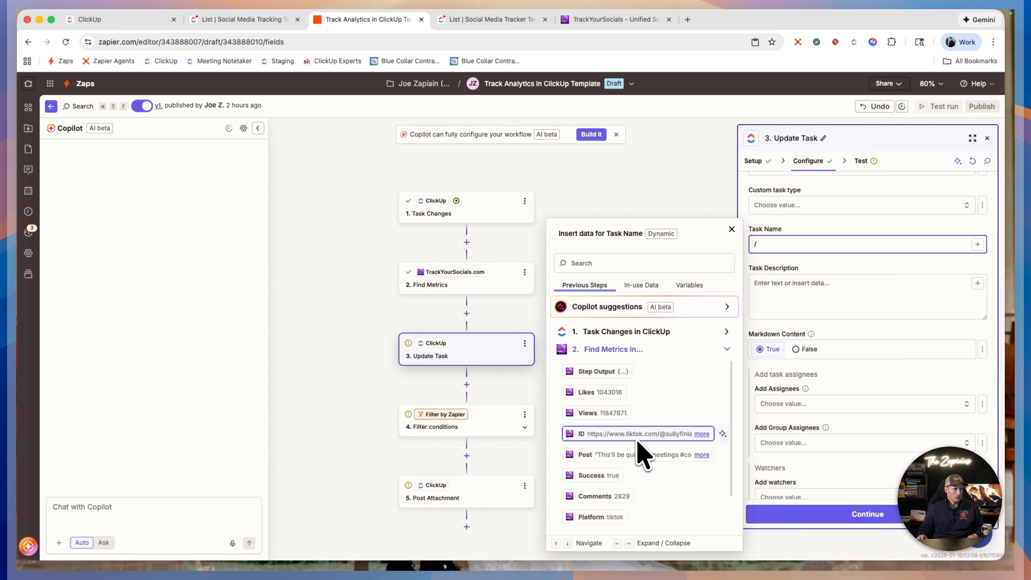
pyautogui.scroll(-1, 636, 441)
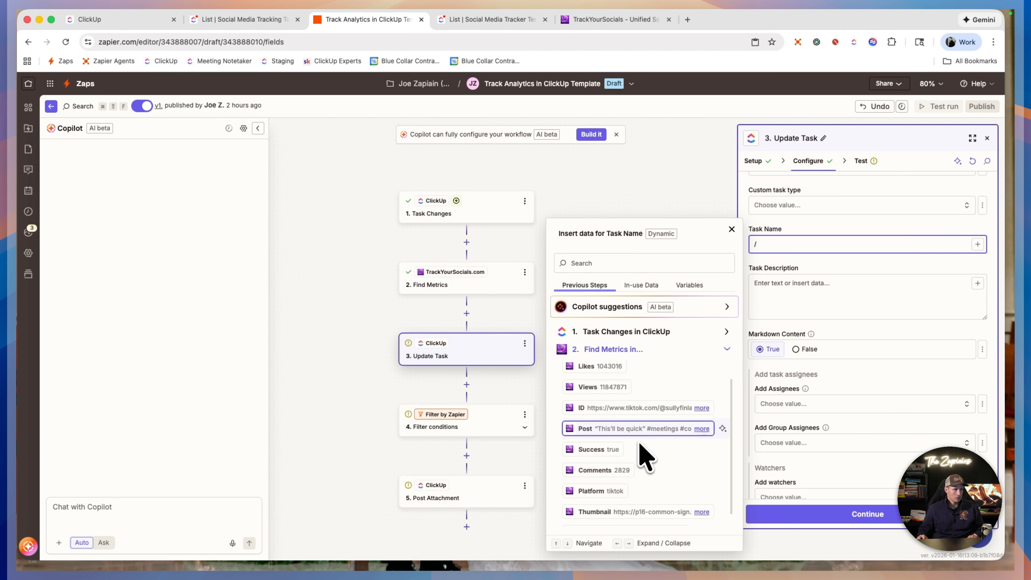
pyautogui.click(642, 430)
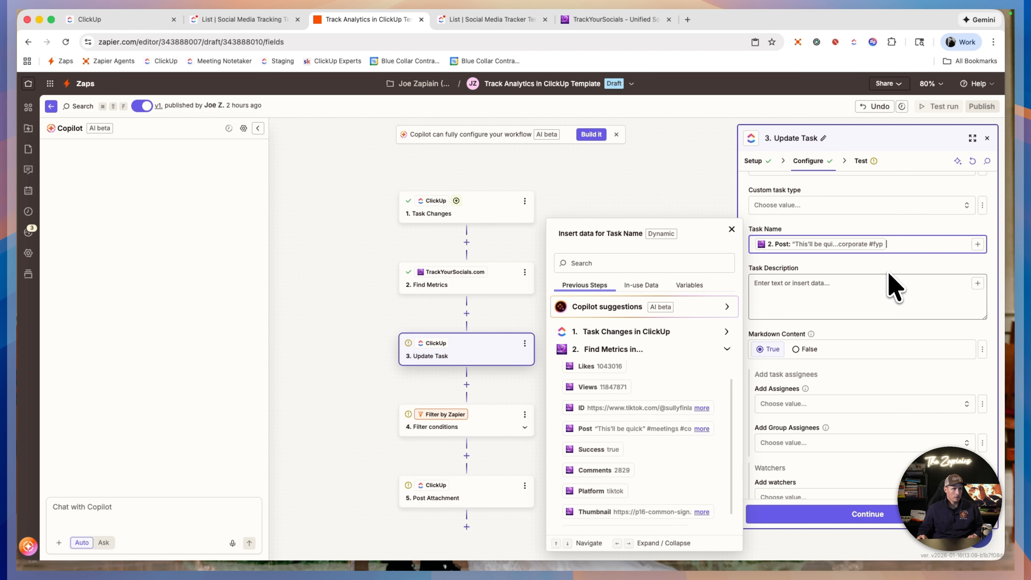
# - Map the Platform custom field of the Update Task step to Platform from Find Metrics
pyautogui.scroll(-15, 893, 287)
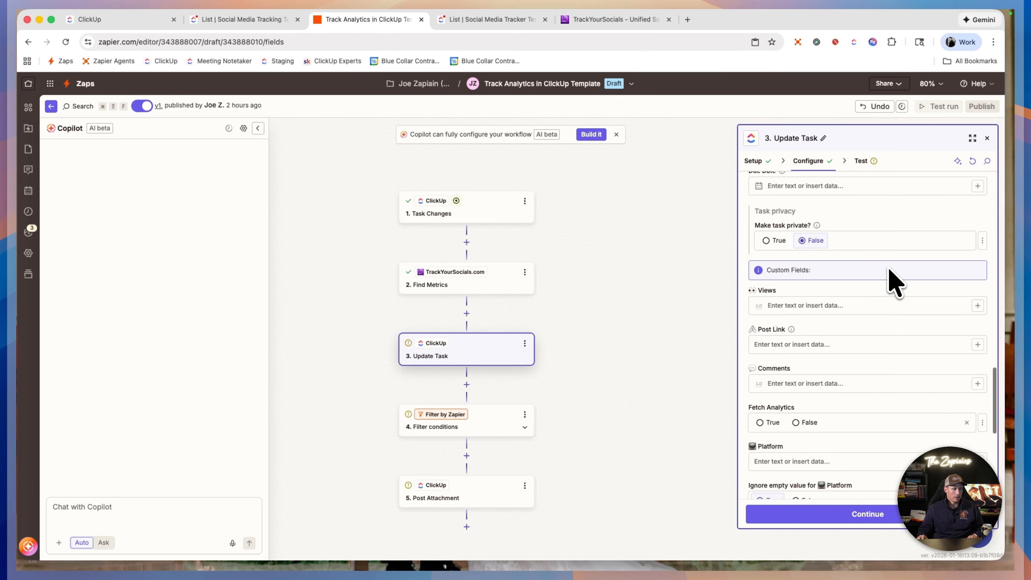
pyautogui.scroll(-5, 889, 276)
pyautogui.scroll(-1, 839, 366)
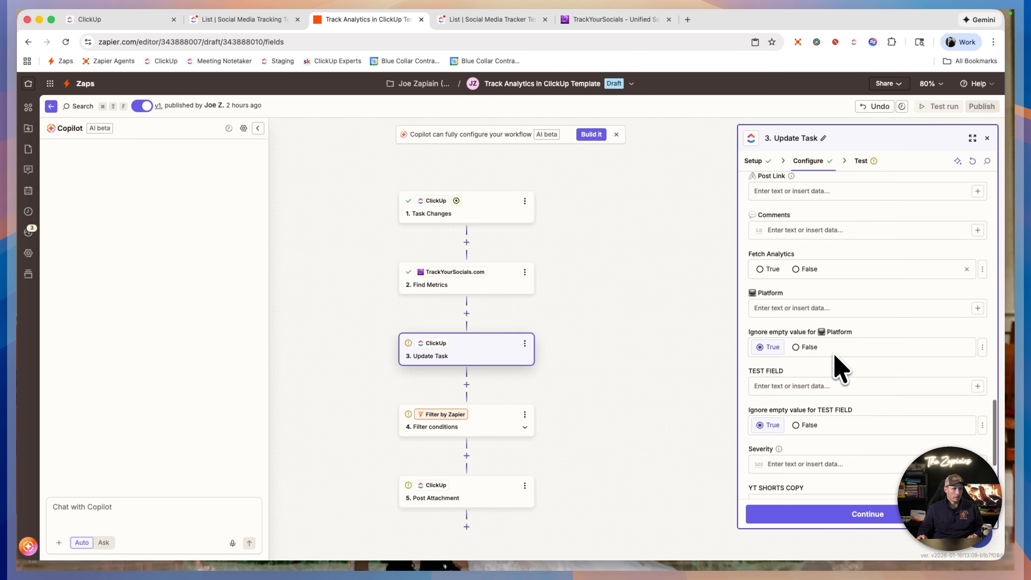
pyautogui.click(848, 315)
pyautogui.write('/')
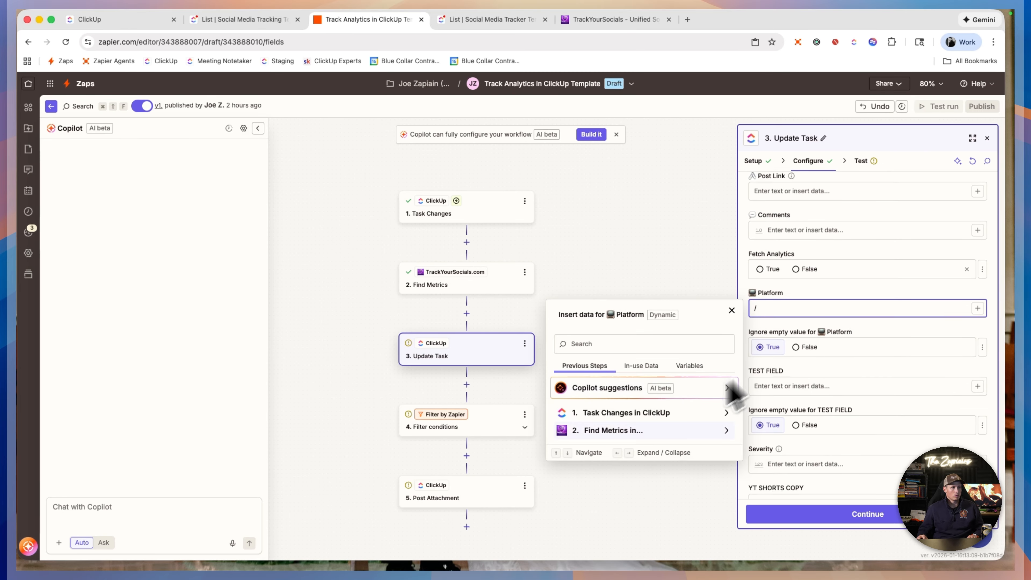
pyautogui.click(666, 429)
pyautogui.scroll(-1, 647, 425)
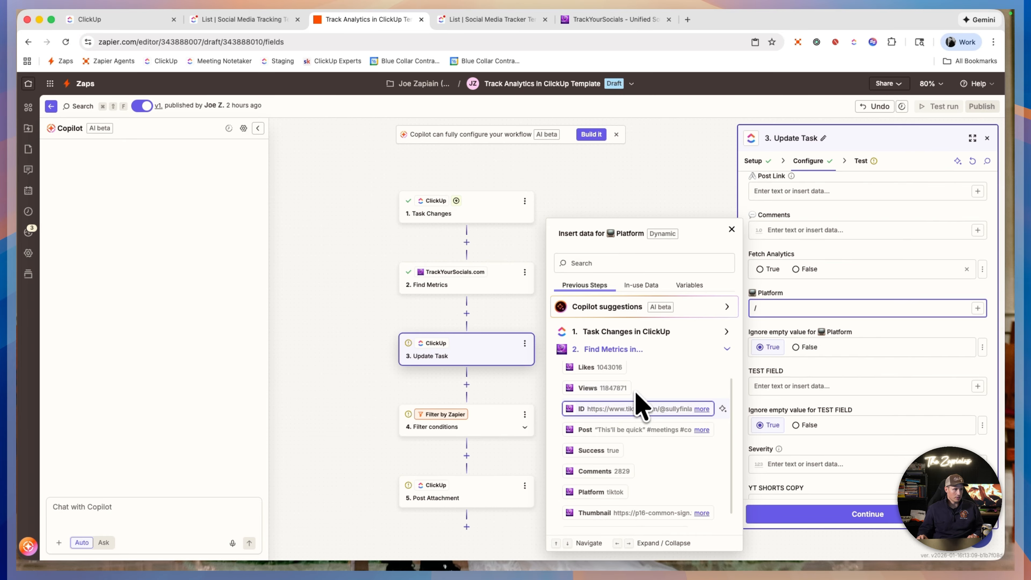
pyautogui.click(601, 492)
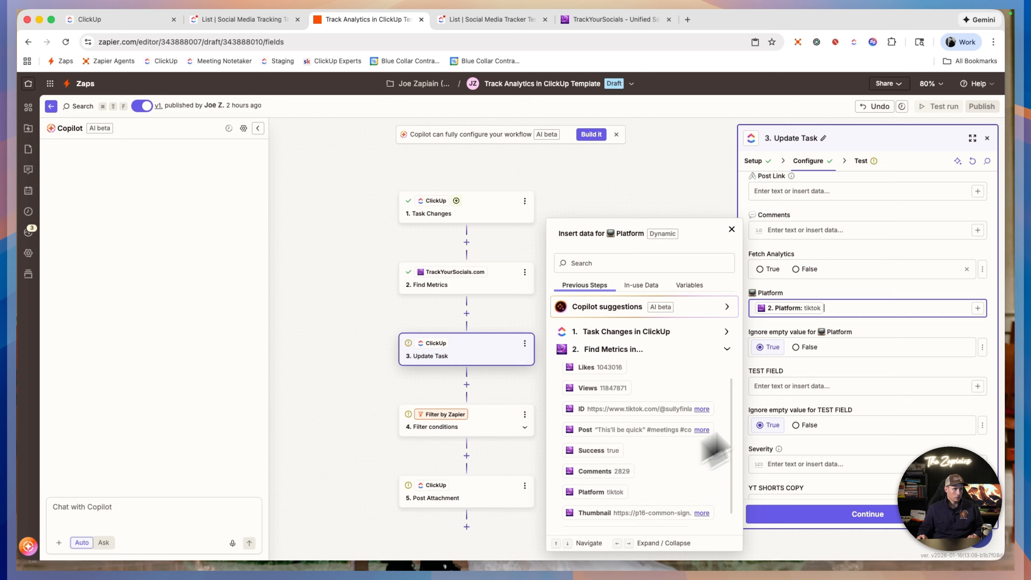
pyautogui.click(864, 373)
# - Map the Likes custom field of the Update Task step to Likes from Find Metrics
pyautogui.scroll(-5, 865, 373)
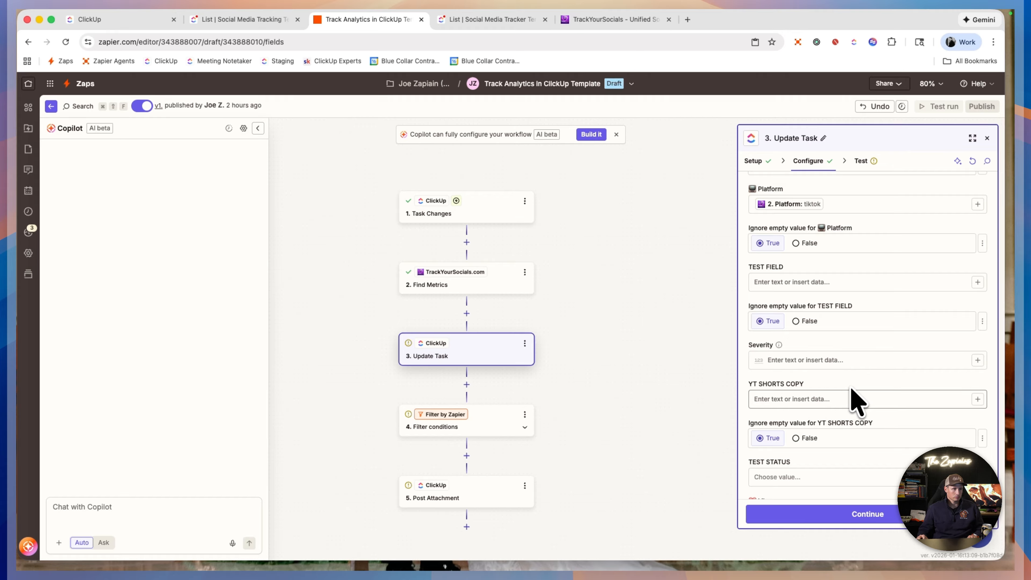
pyautogui.scroll(-2, 860, 385)
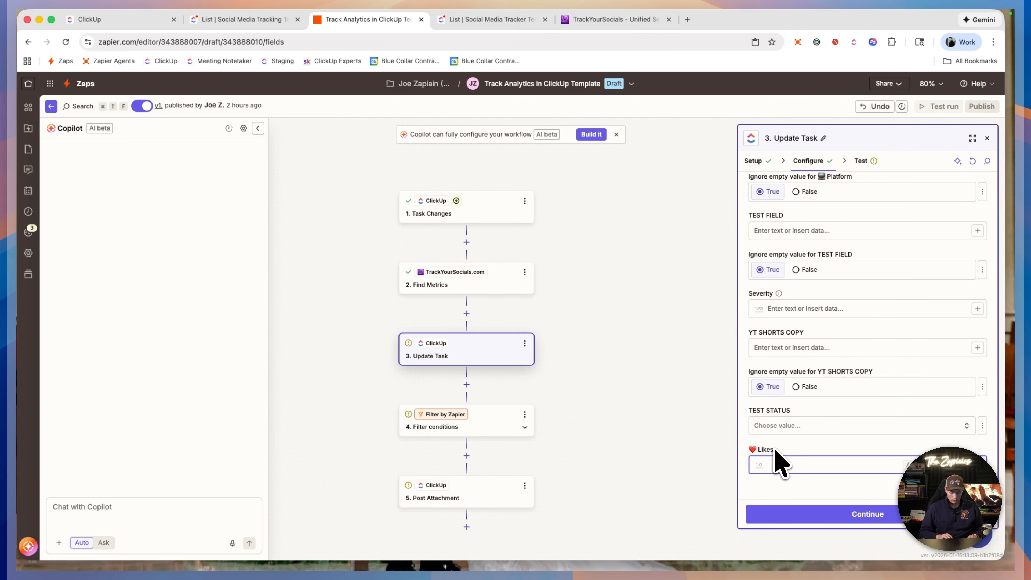
pyautogui.write('/')
pyautogui.click(611, 436)
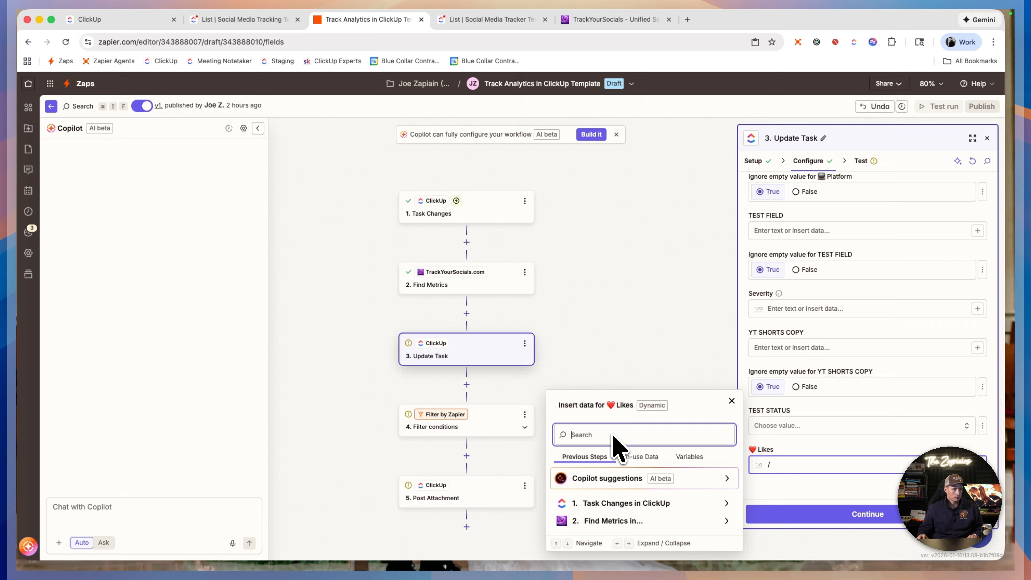
pyautogui.write('like')
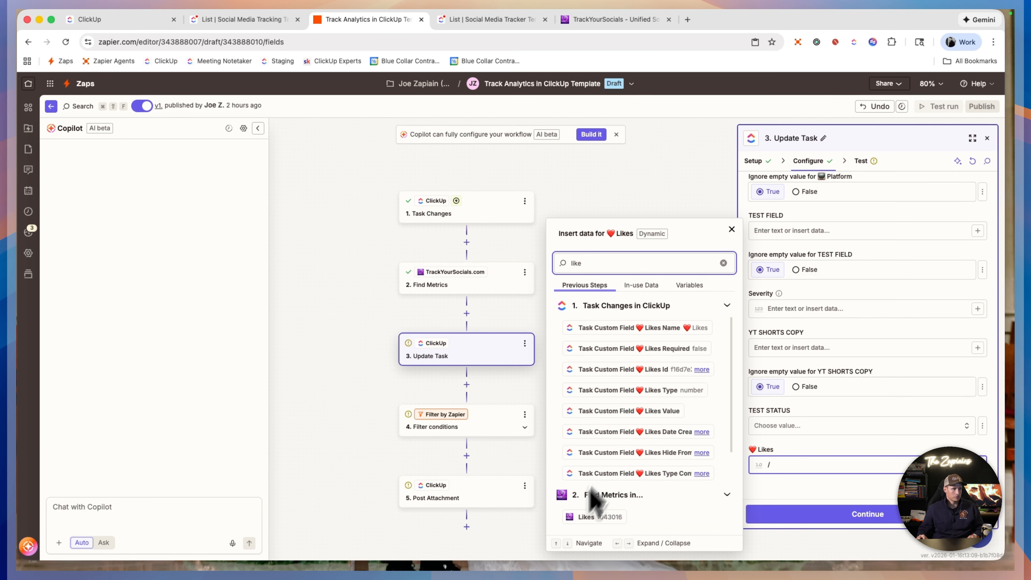
pyautogui.click(612, 518)
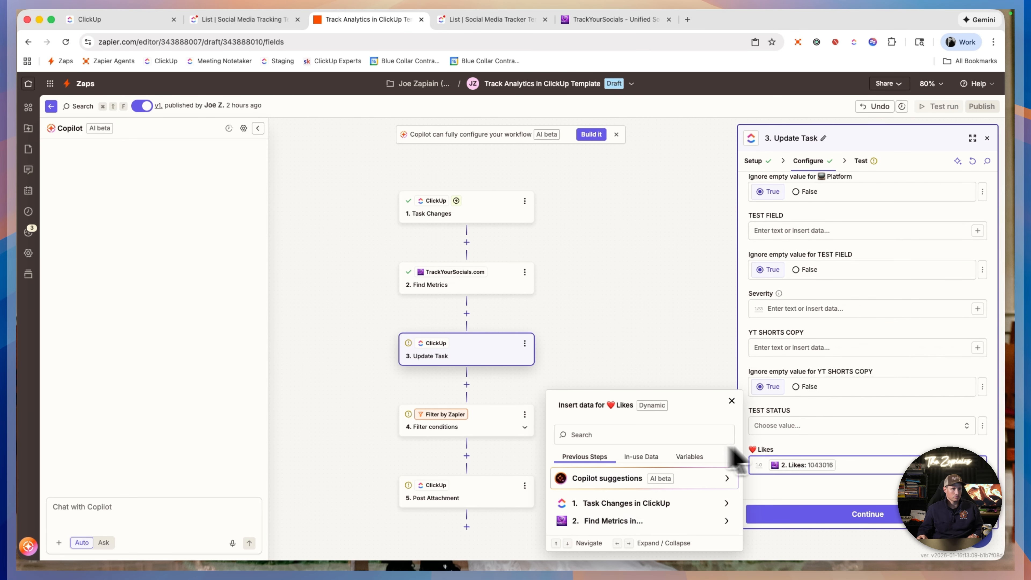
pyautogui.click(804, 458)
# - Map the Comments custom field of the Update Task step to Comments from Find Metrics
pyautogui.scroll(3, 806, 461)
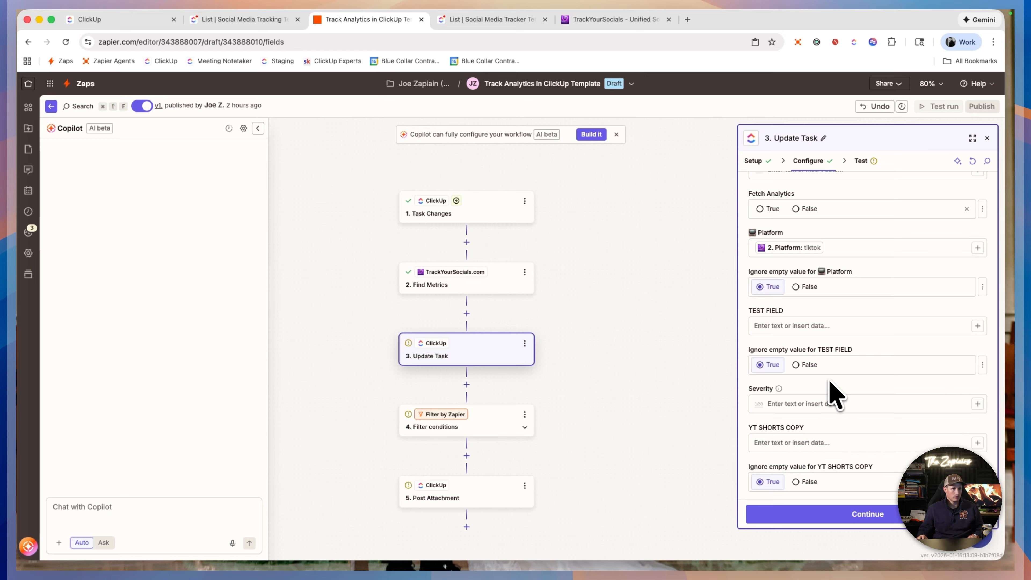
pyautogui.scroll(1, 805, 421)
pyautogui.scroll(2, 808, 406)
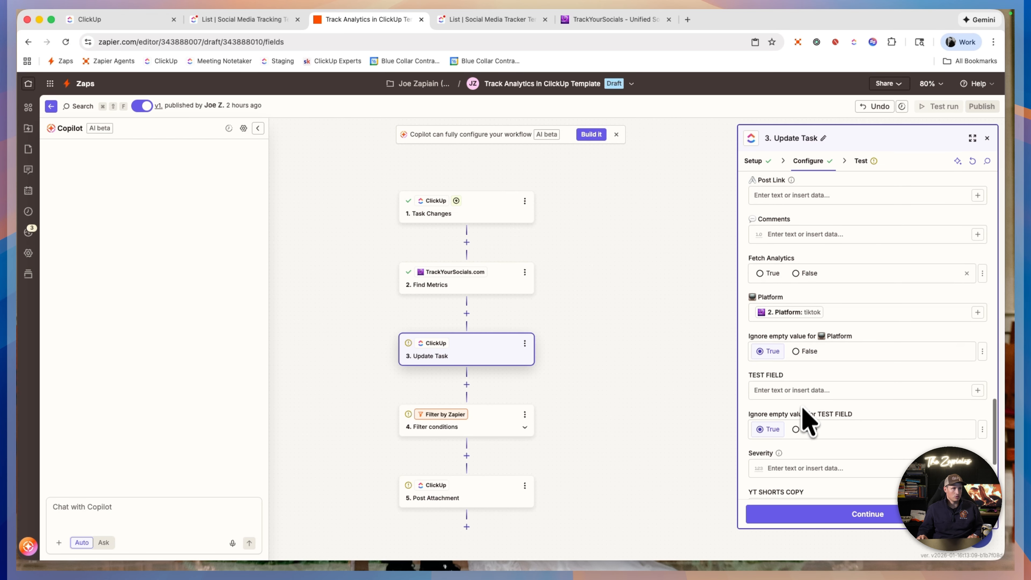
pyautogui.scroll(-5, 824, 353)
pyautogui.scroll(6, 833, 346)
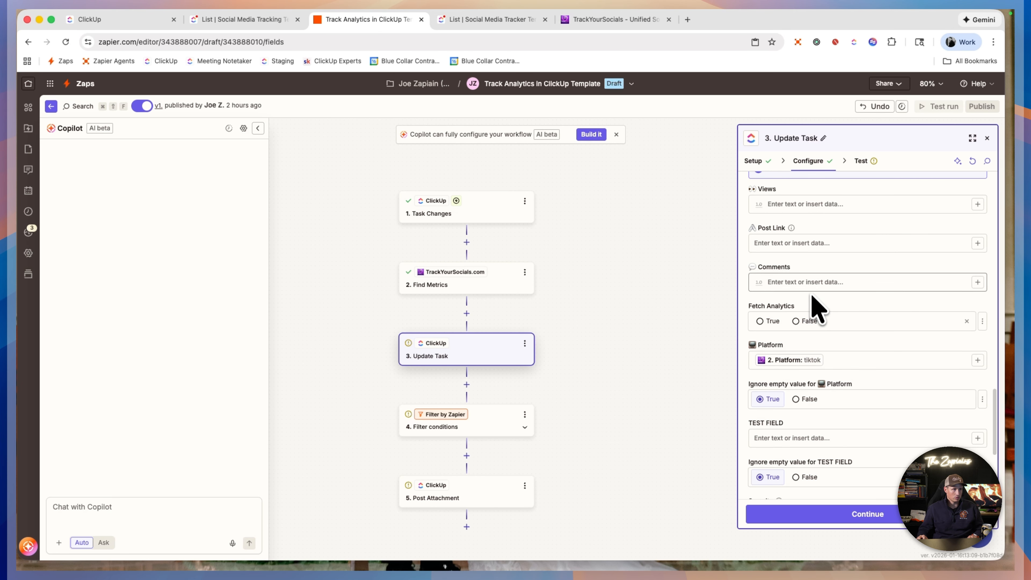
pyautogui.click(811, 286)
pyautogui.write('/')
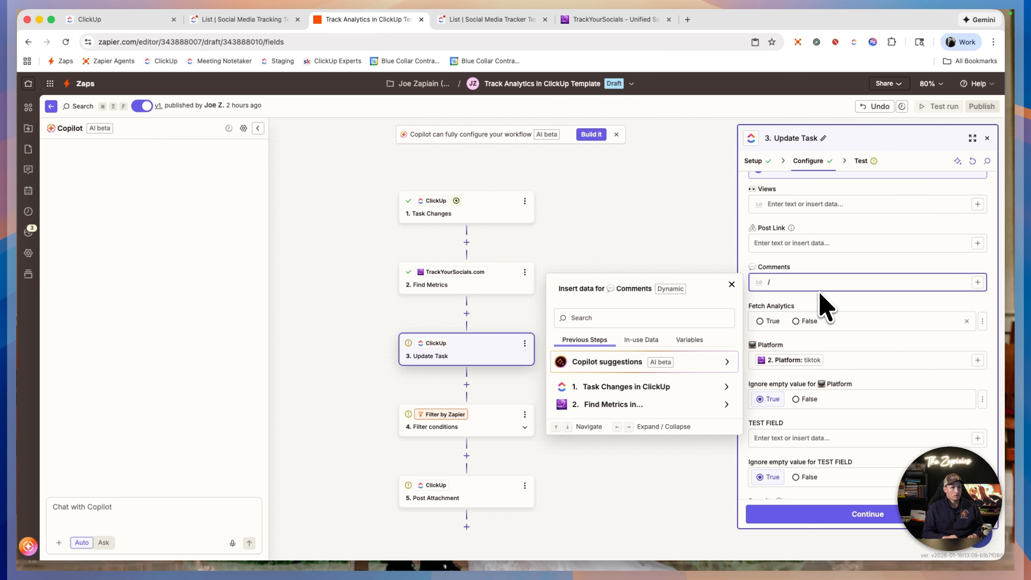
pyautogui.write('comm')
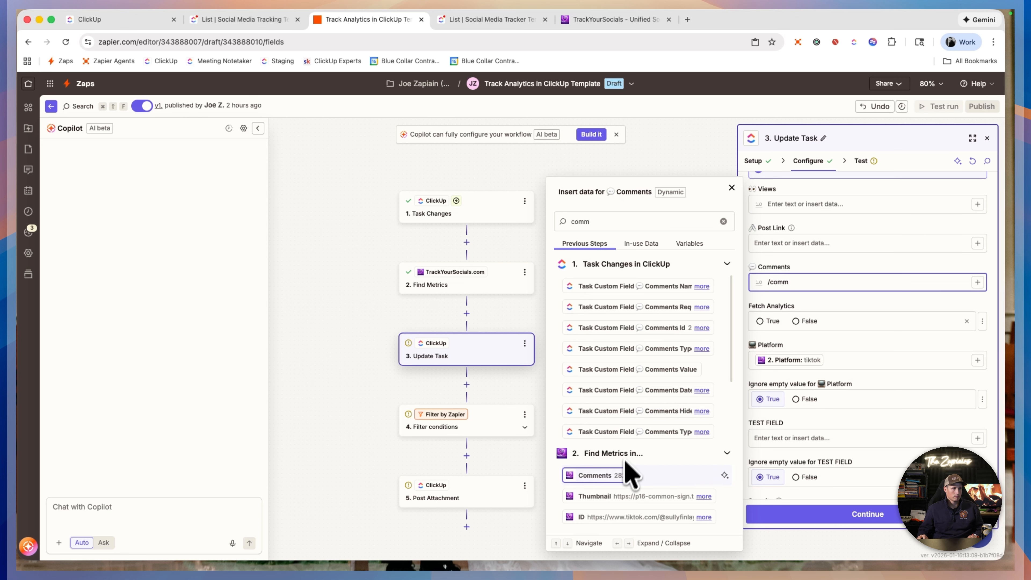
pyautogui.click(627, 476)
# - Map the Views custom field of the Update Task step to Views from Find Metrics
pyautogui.click(849, 203)
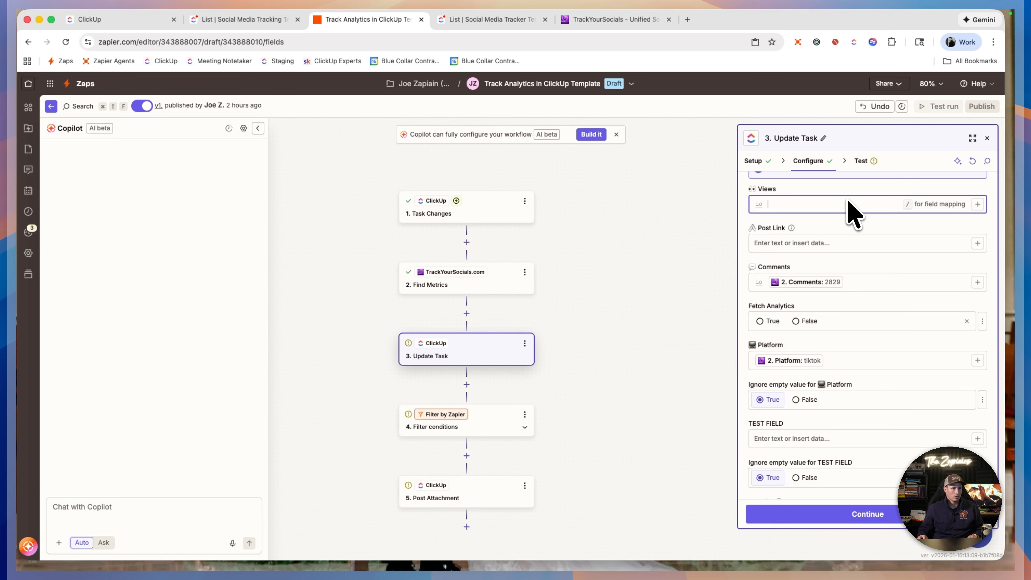
pyautogui.write('/views')
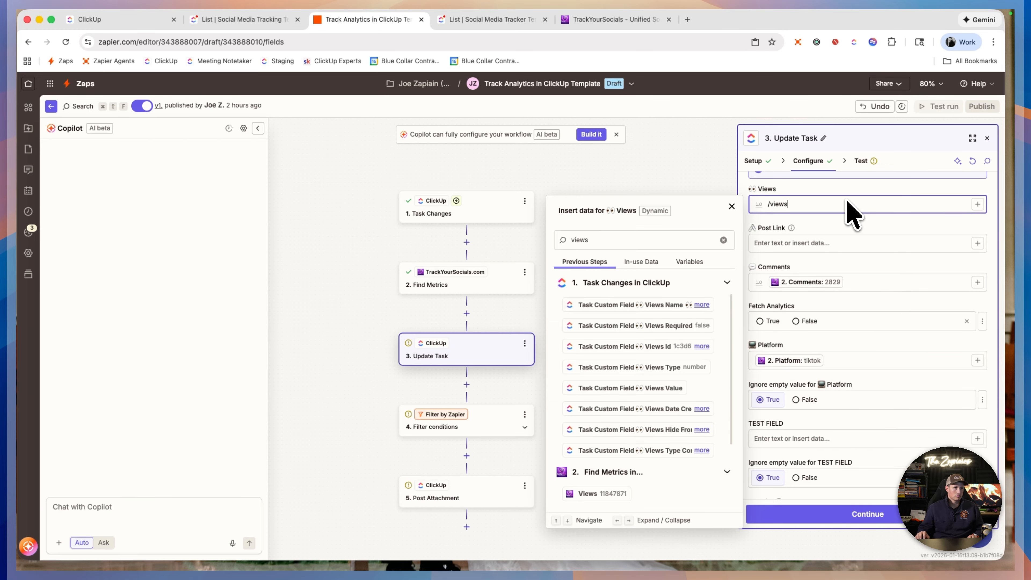
pyautogui.click(632, 484)
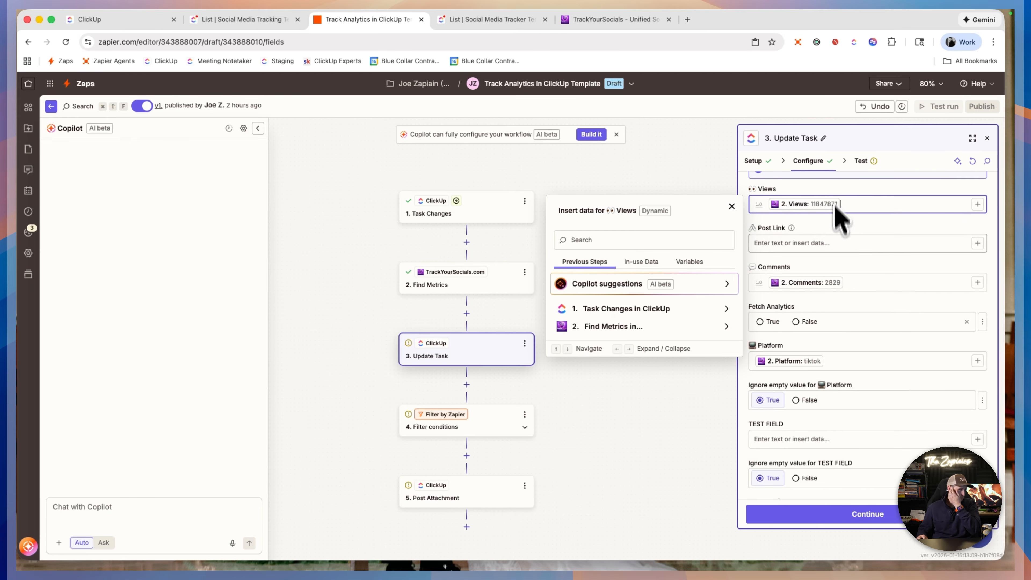
pyautogui.press('Escape')
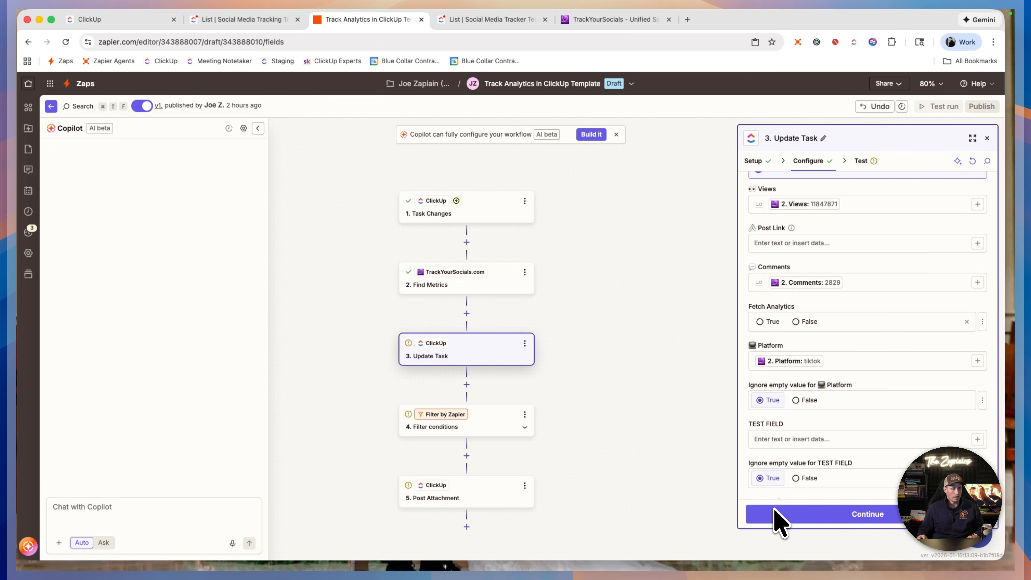
# - Finish the Update Task configuration, retest that step, and check the task in the ClickUp Social Media Tracking Template list
pyautogui.click(778, 522)
pyautogui.click(883, 514)
pyautogui.click(887, 513)
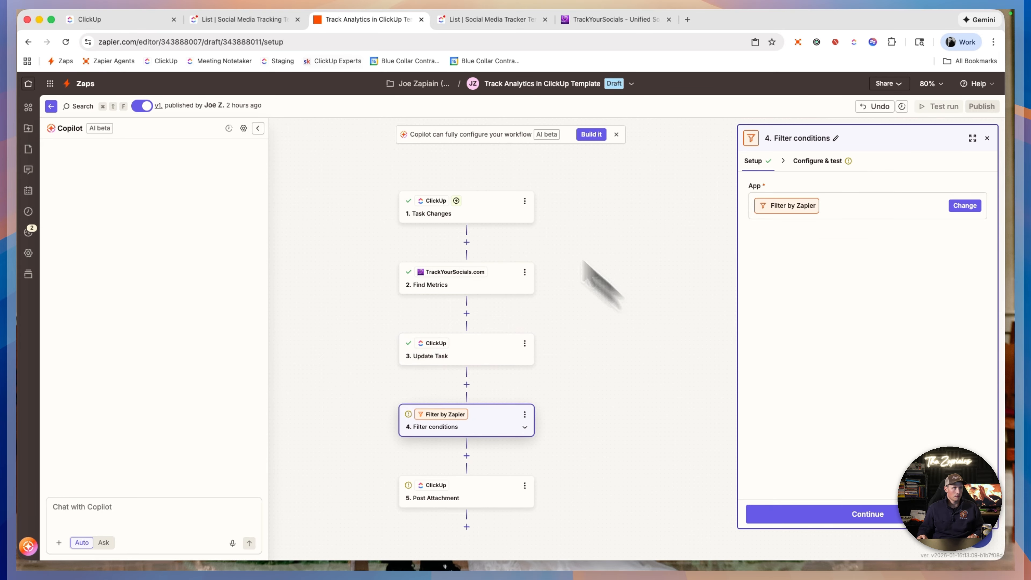
pyautogui.click(260, 21)
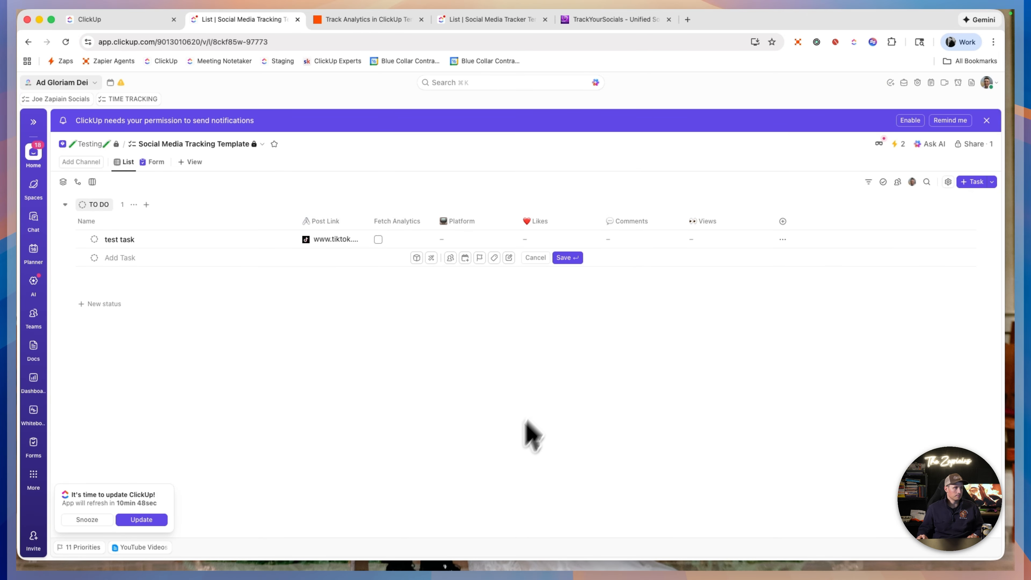
pyautogui.click(365, 20)
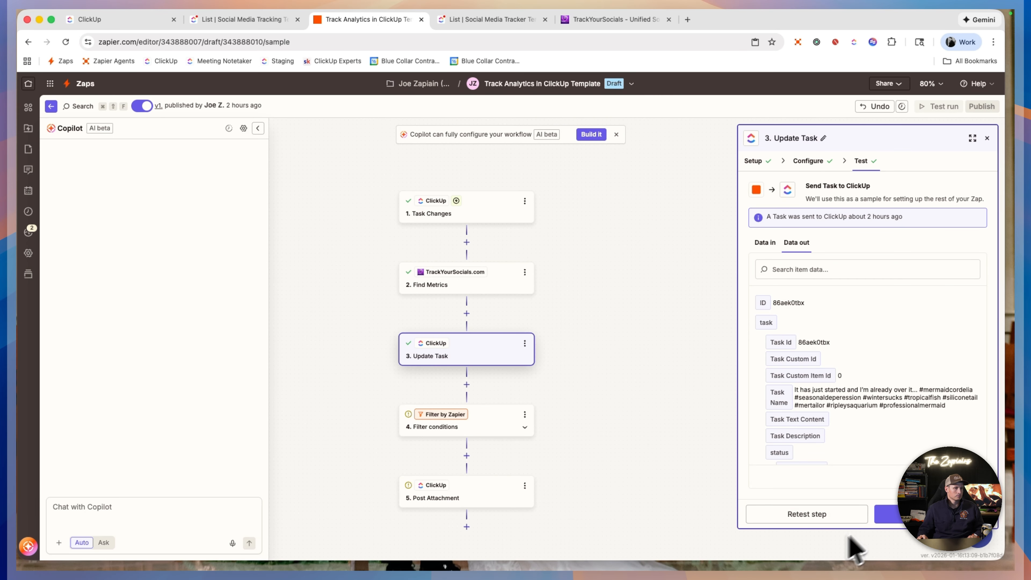
pyautogui.click(781, 517)
pyautogui.click(262, 19)
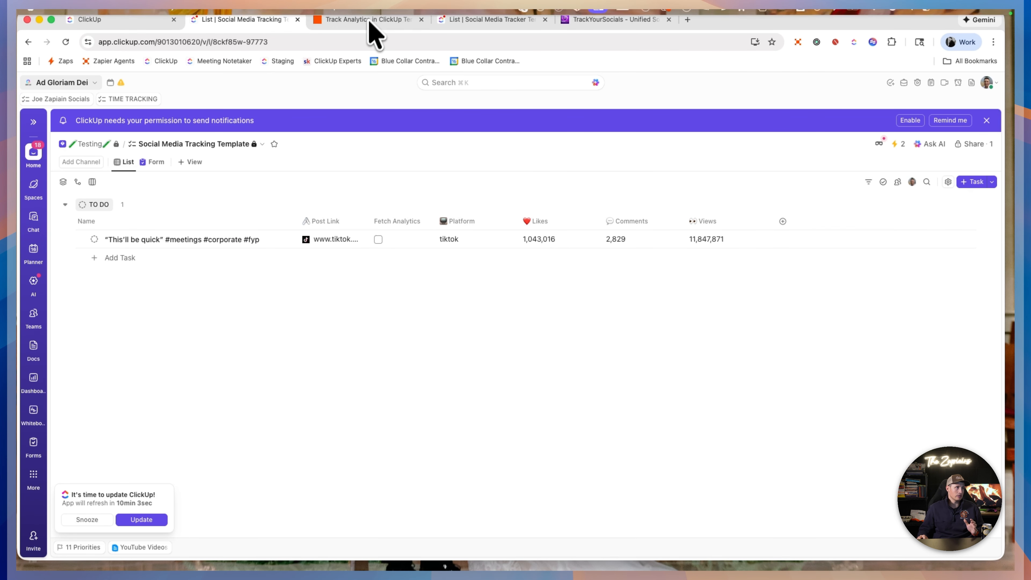
# - Switch back to the Zapier template and look at the data available for the Filter conditions step's rule
pyautogui.click(376, 22)
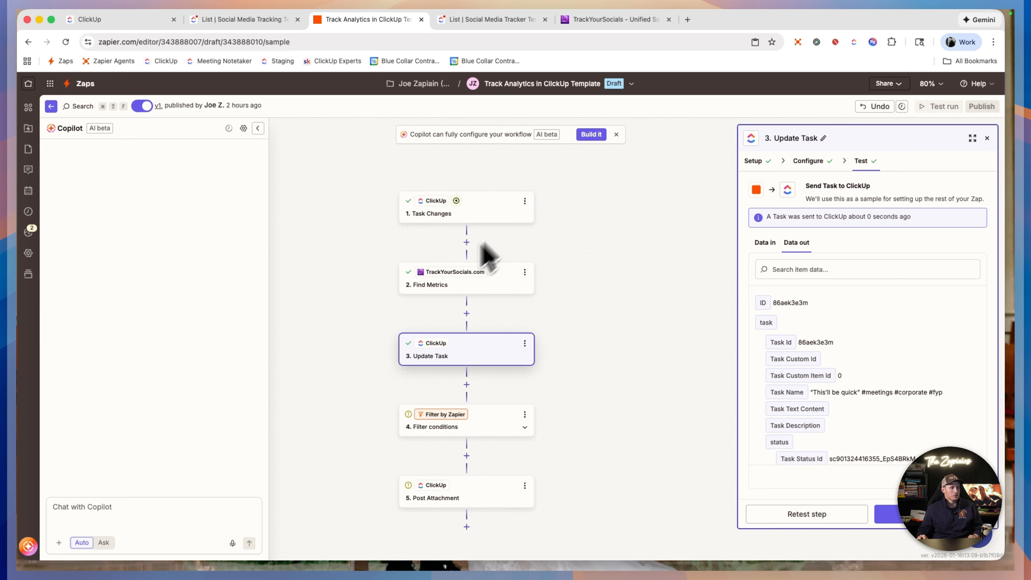
pyautogui.click(462, 429)
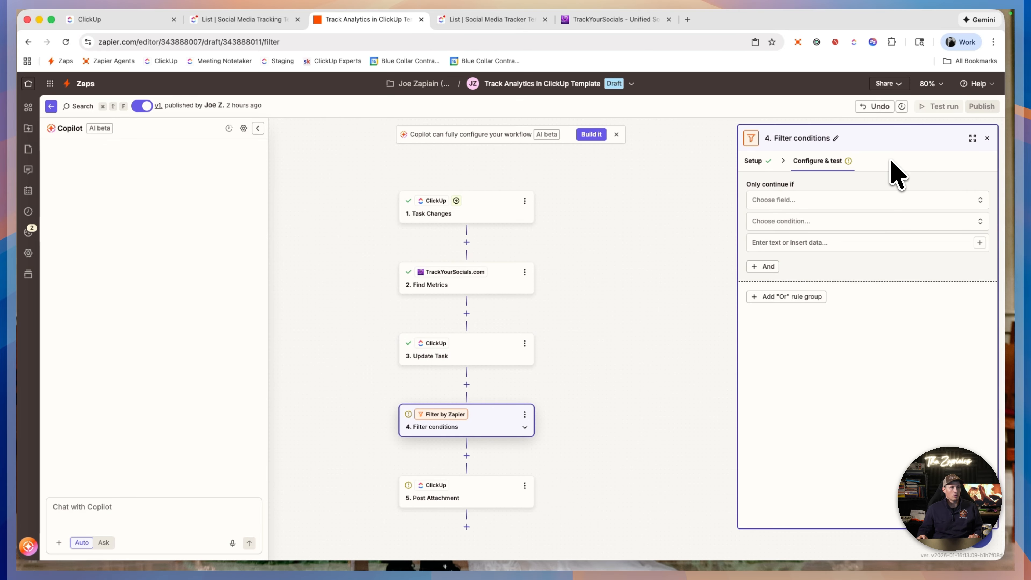
pyautogui.click(873, 200)
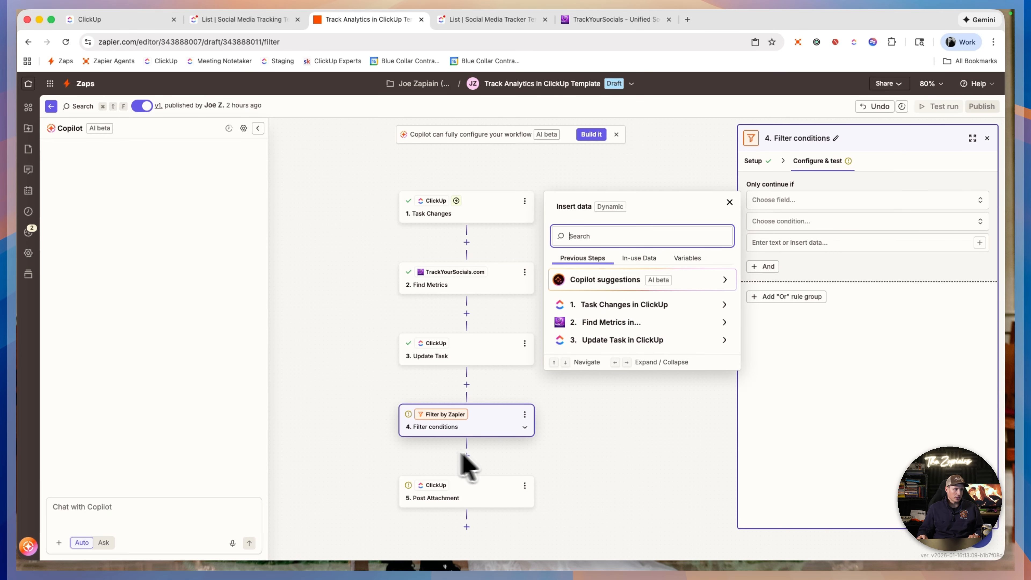
pyautogui.click(543, 453)
# - Map the Workspace field of the Post Attachment step to Task Team Id from Task Changes as a custom value
pyautogui.click(476, 497)
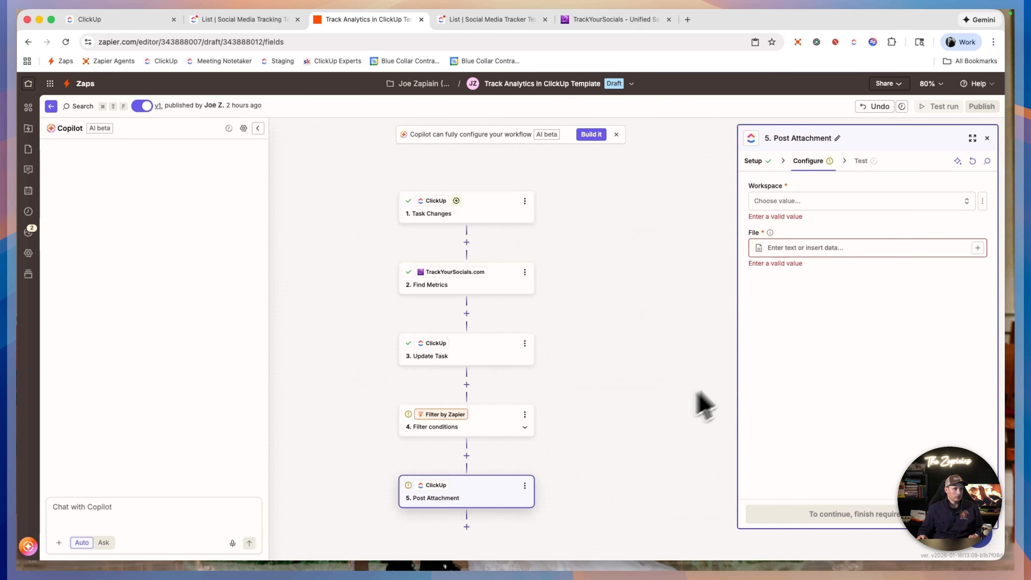
pyautogui.click(982, 201)
pyautogui.click(973, 266)
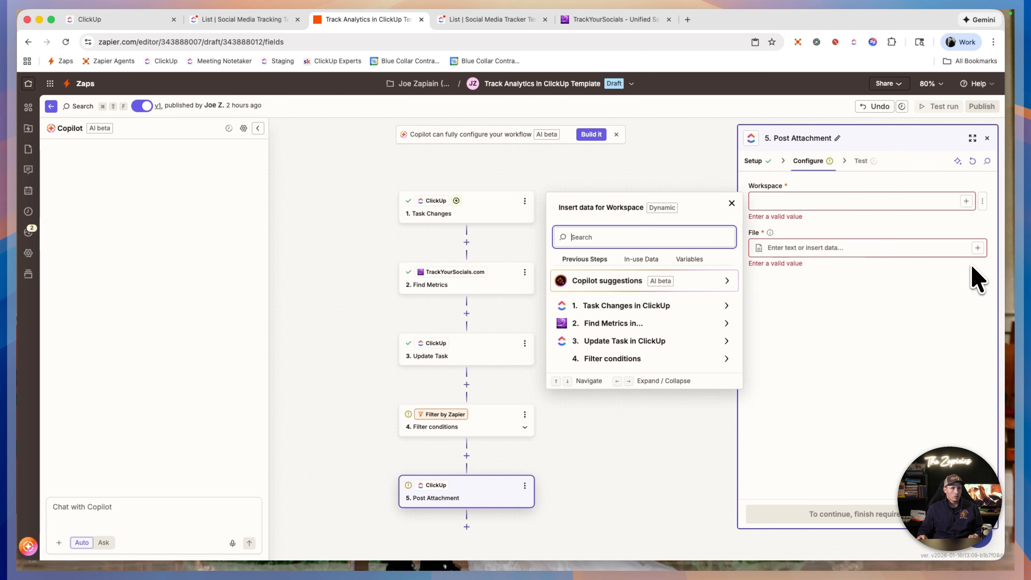
pyautogui.write('team id')
pyautogui.press('BackSpace')
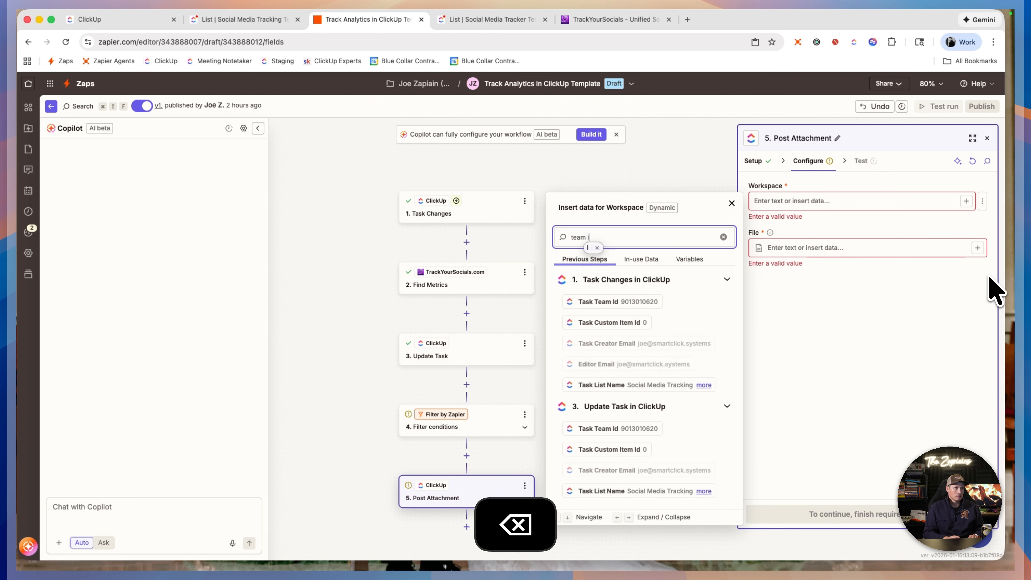
pyautogui.write('d')
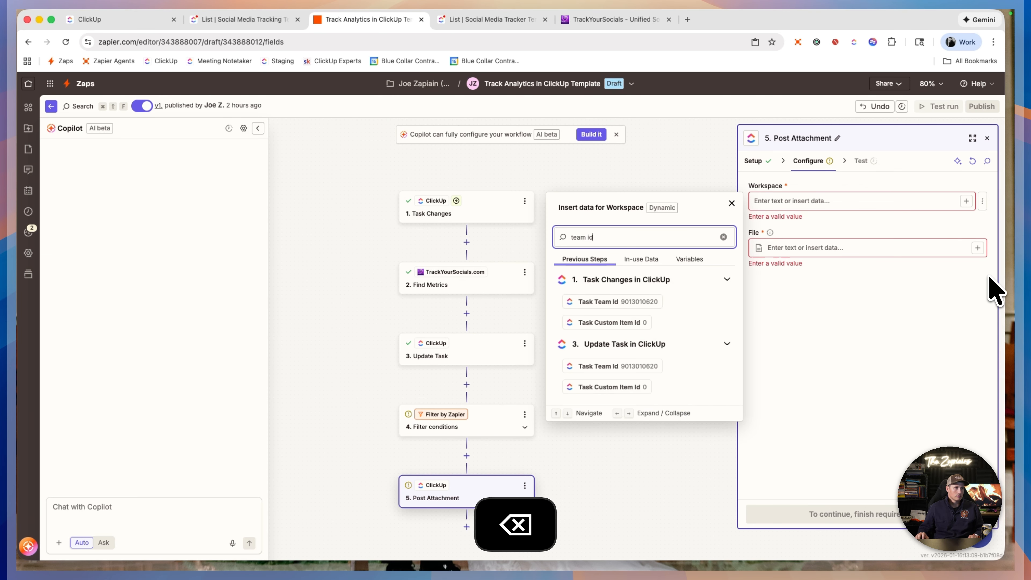
pyautogui.click(645, 304)
# - Map the Space field of the Post Attachment step to Task Space Id from Task Changes as a custom value
pyautogui.click(983, 241)
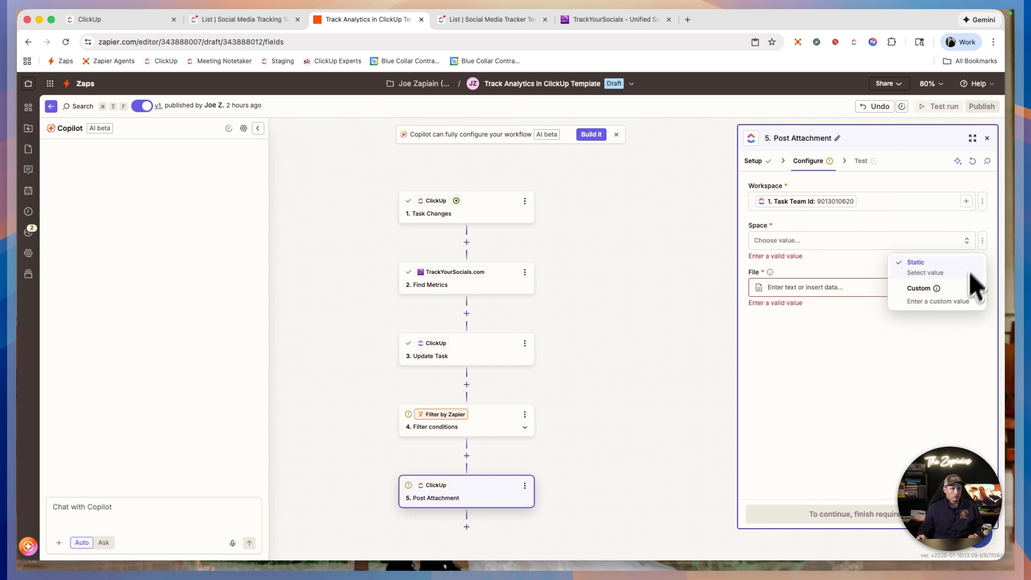
pyautogui.click(959, 299)
pyautogui.write('space')
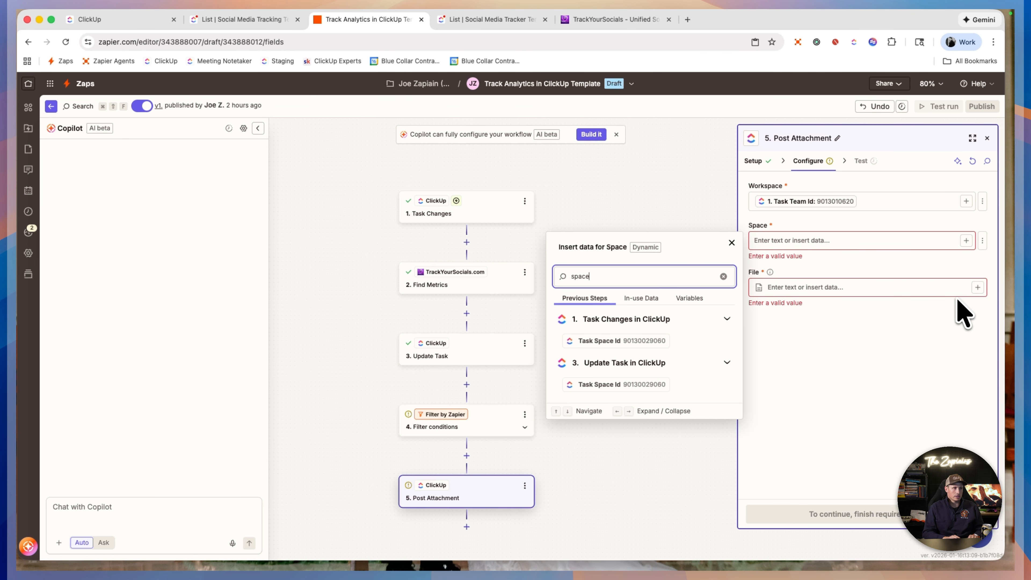
pyautogui.click(641, 344)
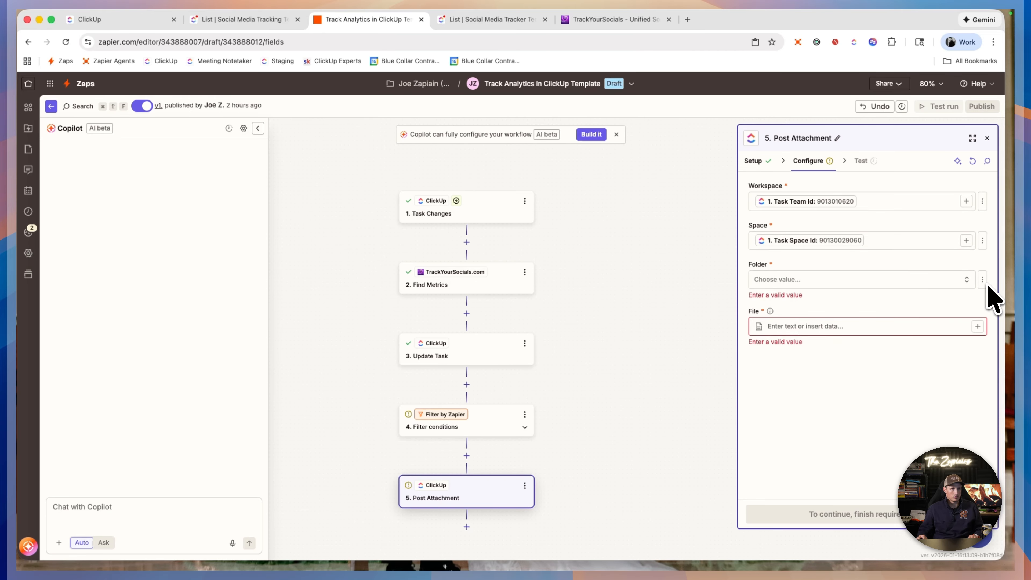
# - Map the Folder field of the Post Attachment step to Task Folder Id from Task Changes as a custom value
pyautogui.click(983, 280)
pyautogui.click(974, 328)
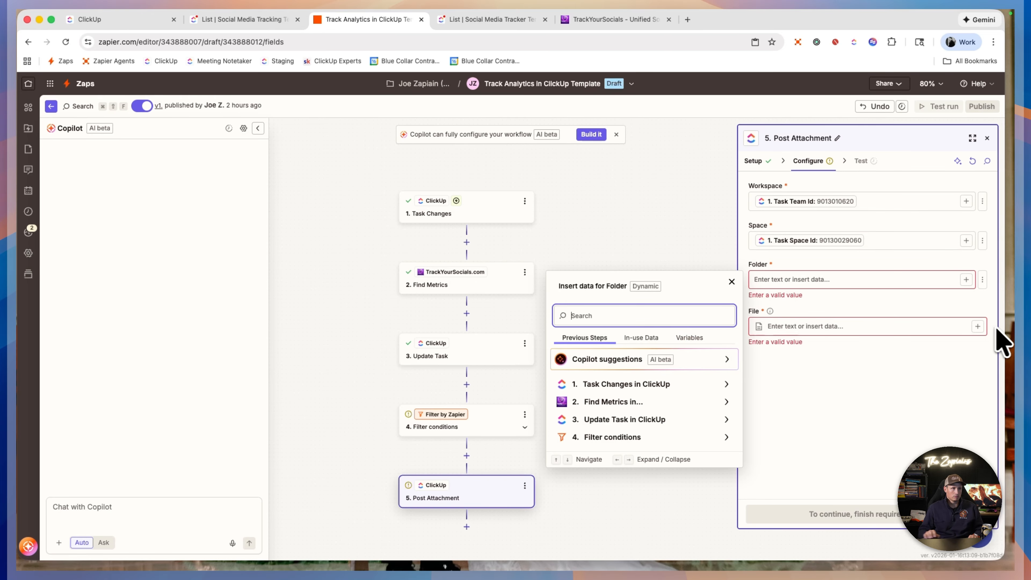
pyautogui.write('folder id')
pyautogui.click(634, 380)
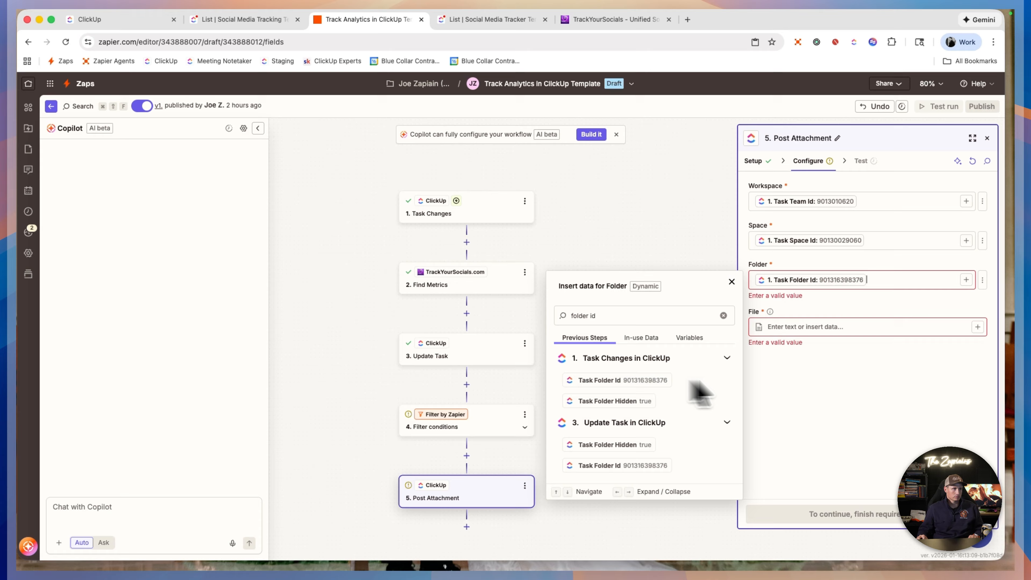
# - Map the List field of the Post Attachment step to Task List Id from Task Changes as a custom value
pyautogui.click(983, 318)
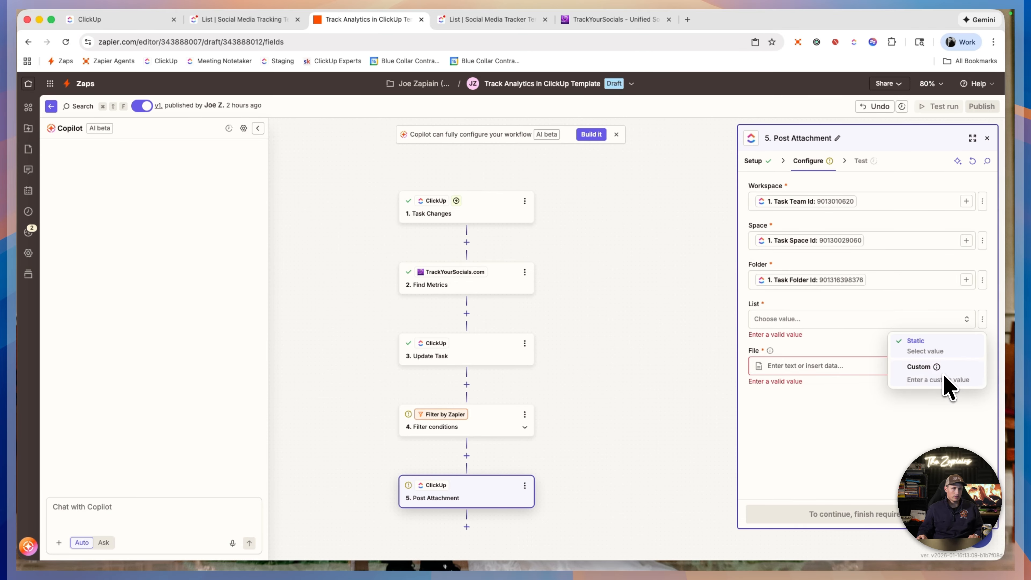
pyautogui.click(946, 385)
pyautogui.write('list id')
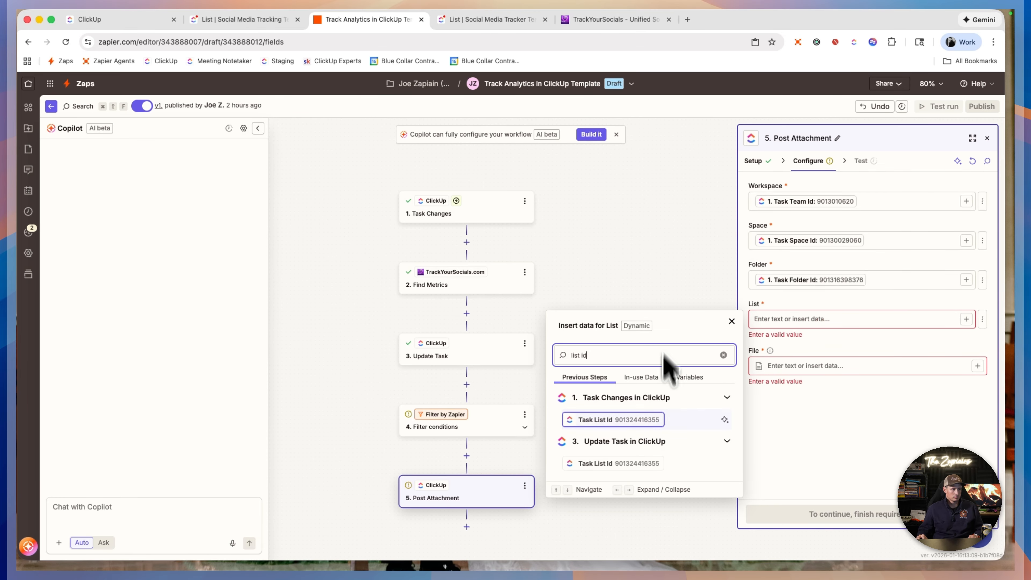
pyautogui.click(650, 420)
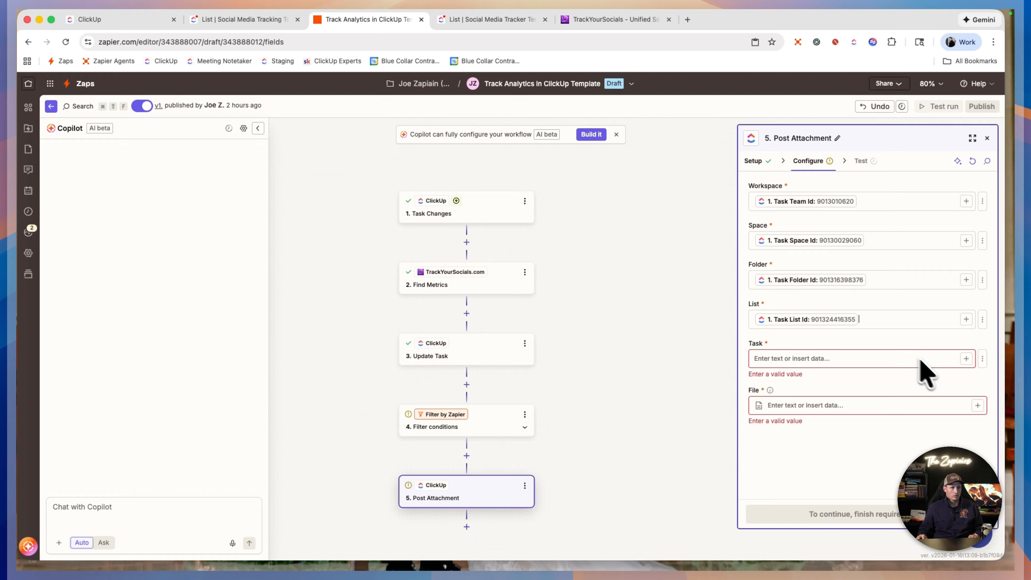
# - Map the Task field of the Post Attachment step to Task Id from Task Changes as a custom value
pyautogui.click(983, 359)
pyautogui.click(956, 407)
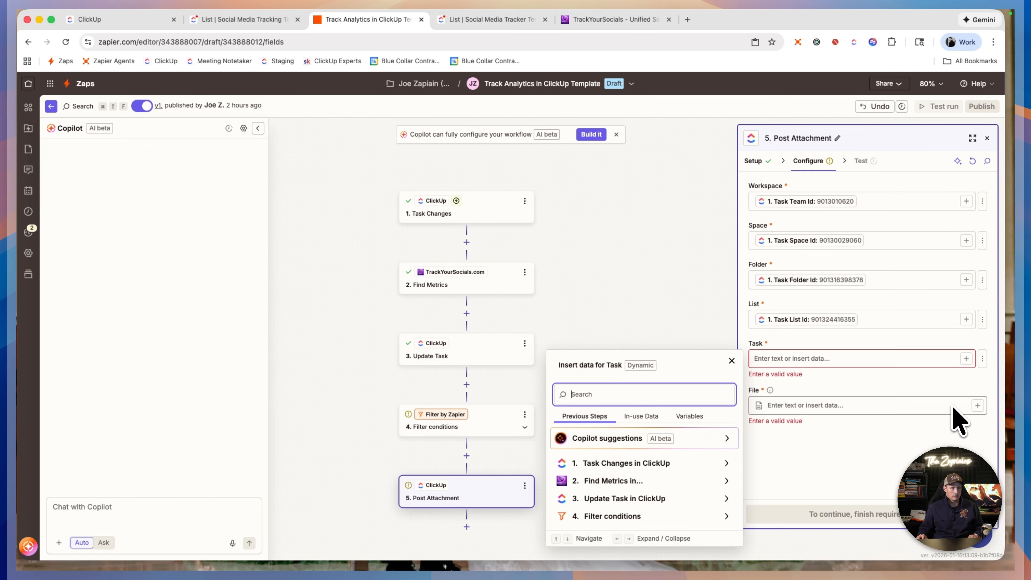
pyautogui.write('task id')
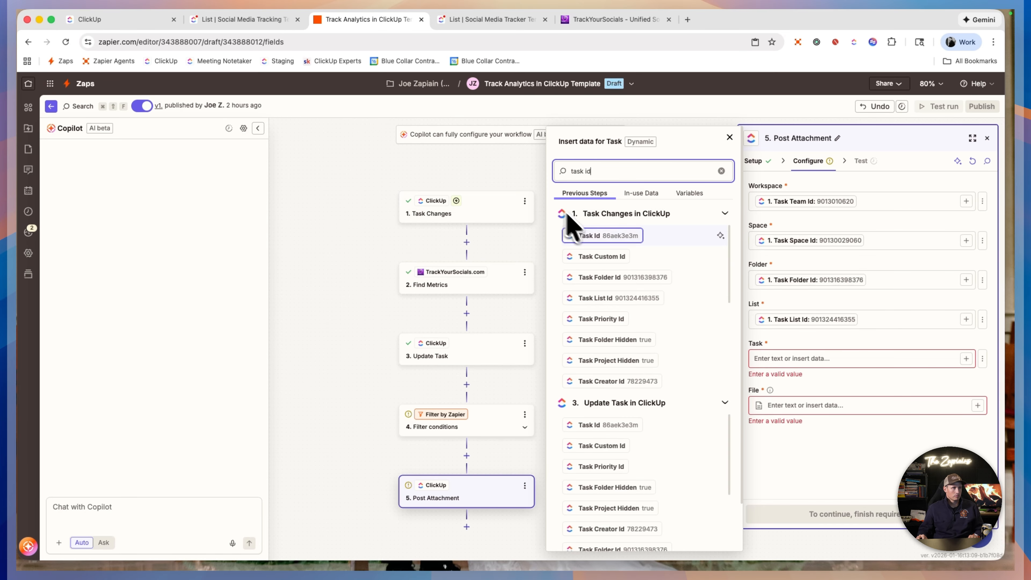
pyautogui.click(591, 236)
pyautogui.click(908, 462)
# - Map the File field of the Post Attachment step to Thumbnail from Find Metrics and test the step
pyautogui.click(909, 399)
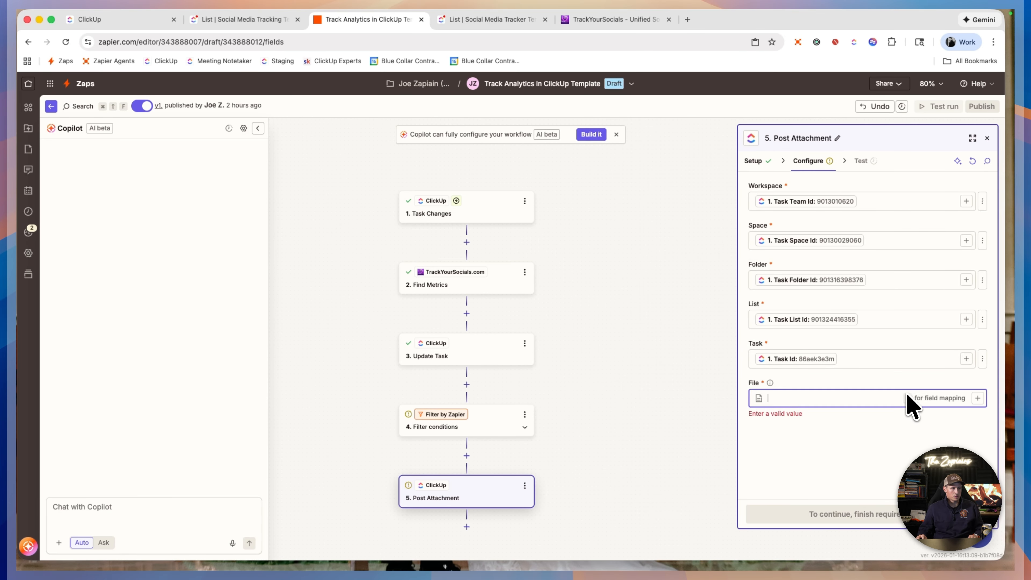
pyautogui.write('/')
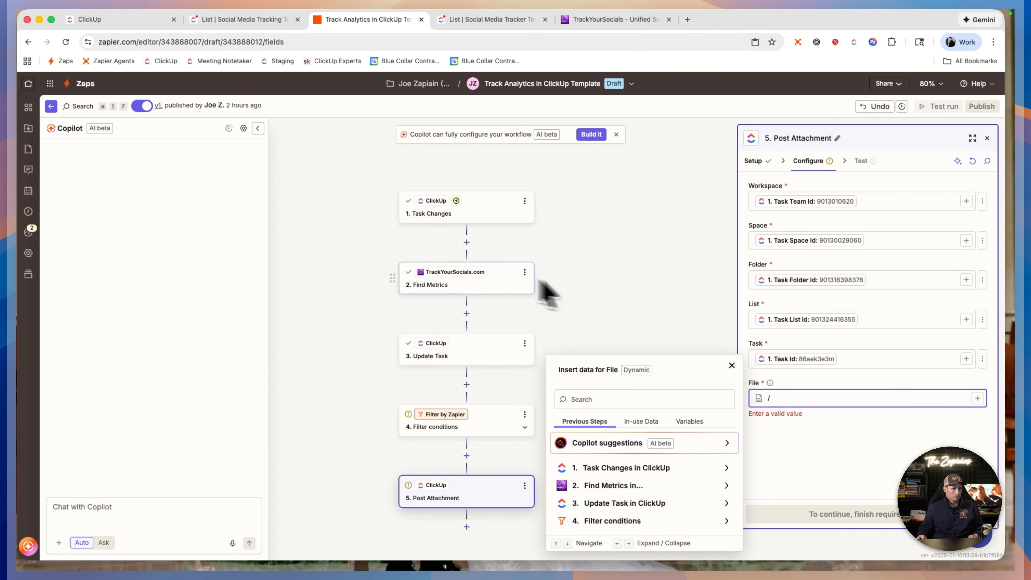
pyautogui.click(617, 485)
pyautogui.scroll(-2, 617, 489)
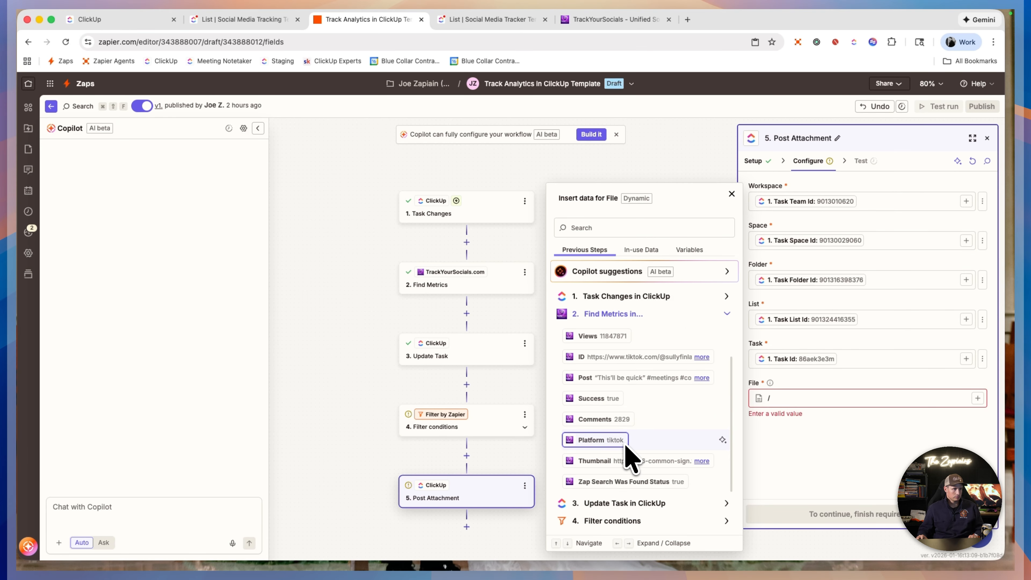
pyautogui.click(631, 461)
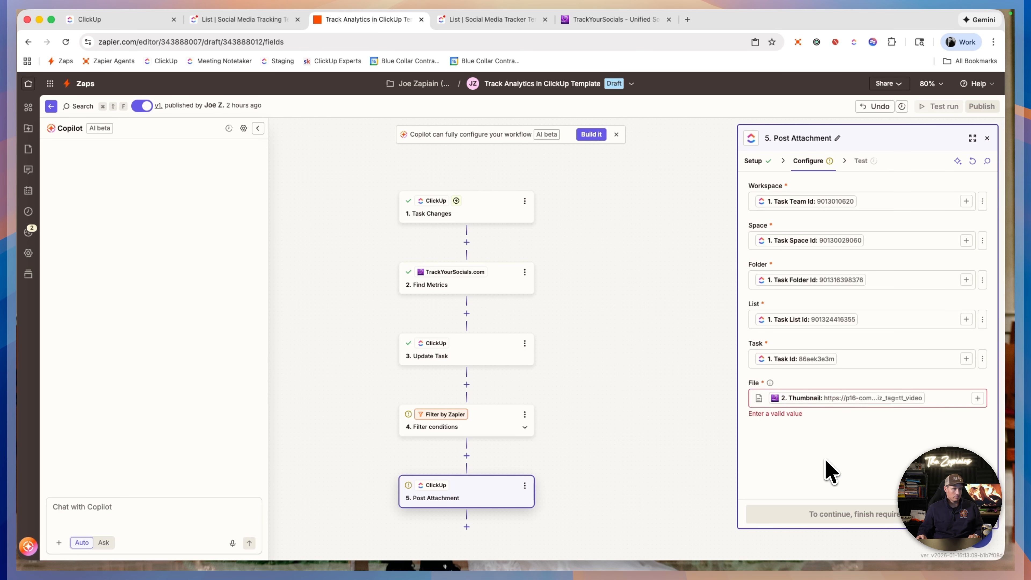
pyautogui.click(847, 518)
pyautogui.click(893, 518)
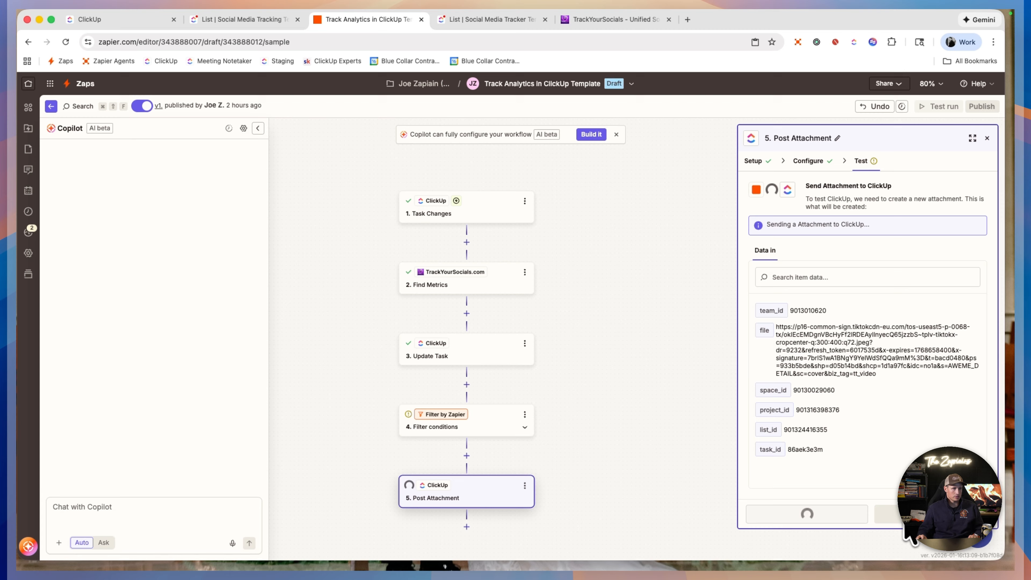
# - Examine the "This'll be quick" task's attachments in the ClickUp Social Media Tracking Template list, then close the task
pyautogui.click(225, 25)
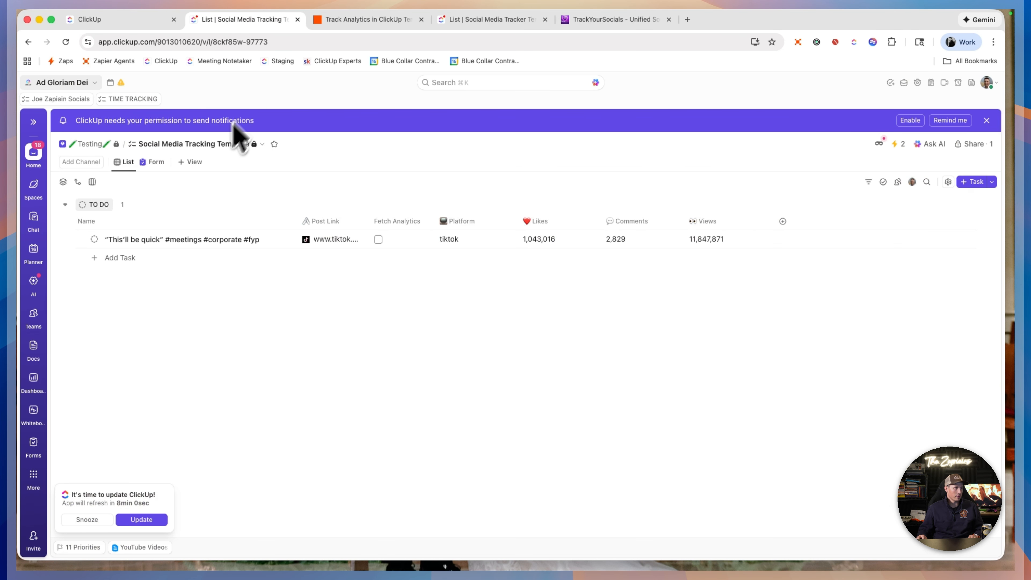
pyautogui.click(198, 240)
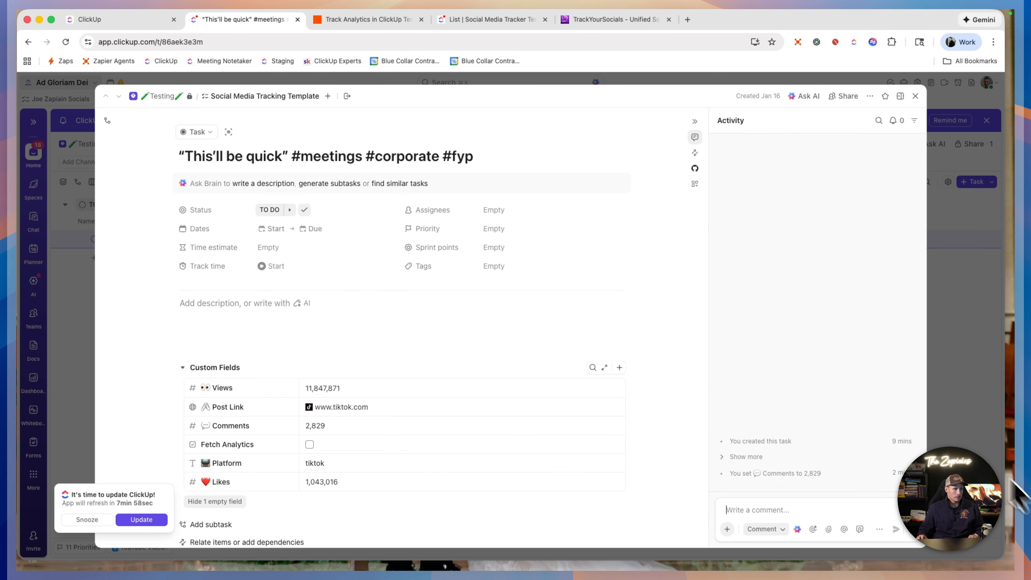
pyautogui.scroll(-2, 670, 374)
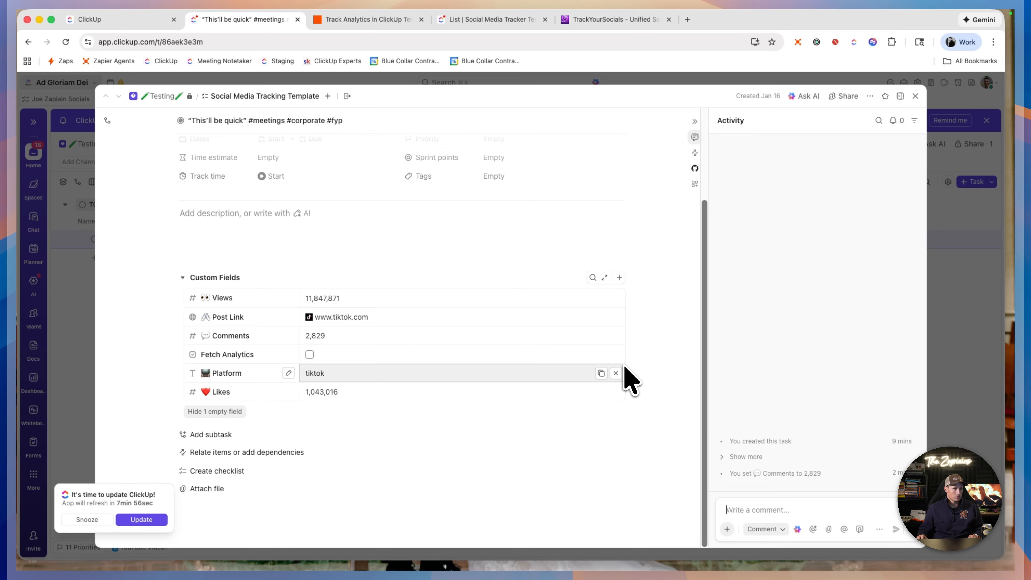
pyautogui.scroll(-4, 467, 270)
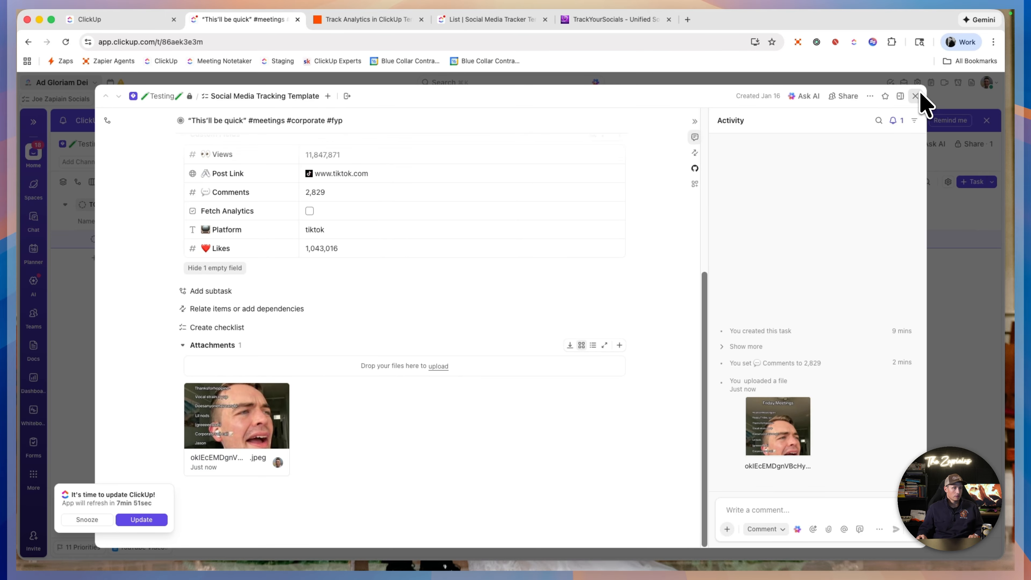
pyautogui.click(916, 95)
# - Tick Fetch Analytics for the "This'll be quick" task in the ClickUp Social Media Tracking Template list
pyautogui.click(374, 20)
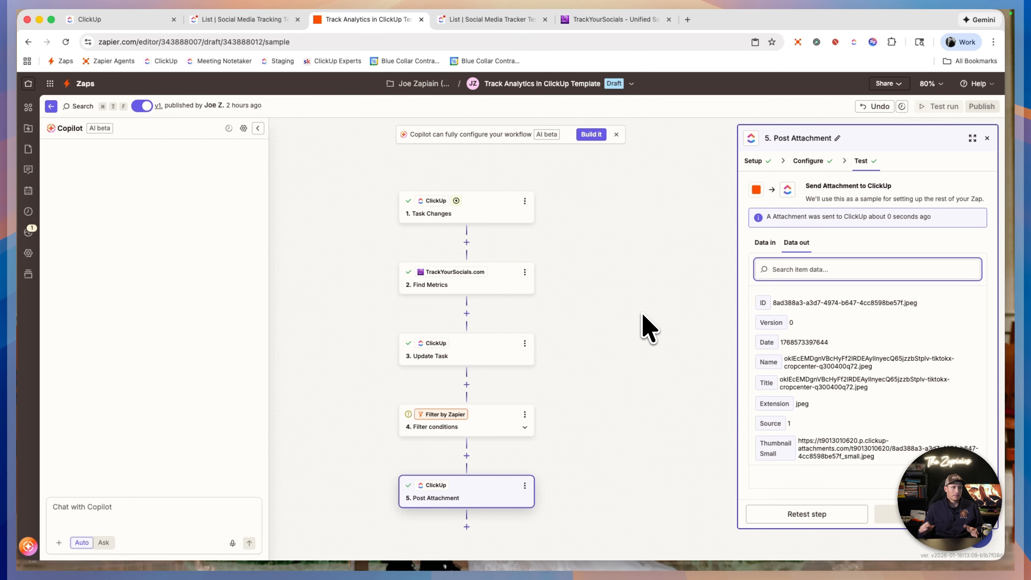
pyautogui.click(240, 21)
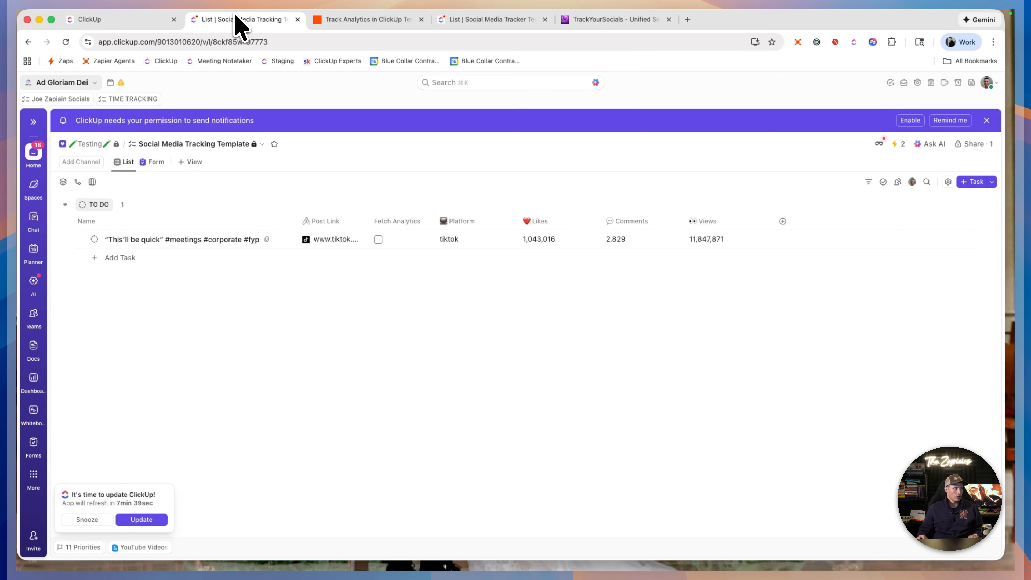
pyautogui.click(377, 239)
# - Back in the Zapier template, find new test records for the Task Changes trigger and continue with the Task C record
pyautogui.click(377, 21)
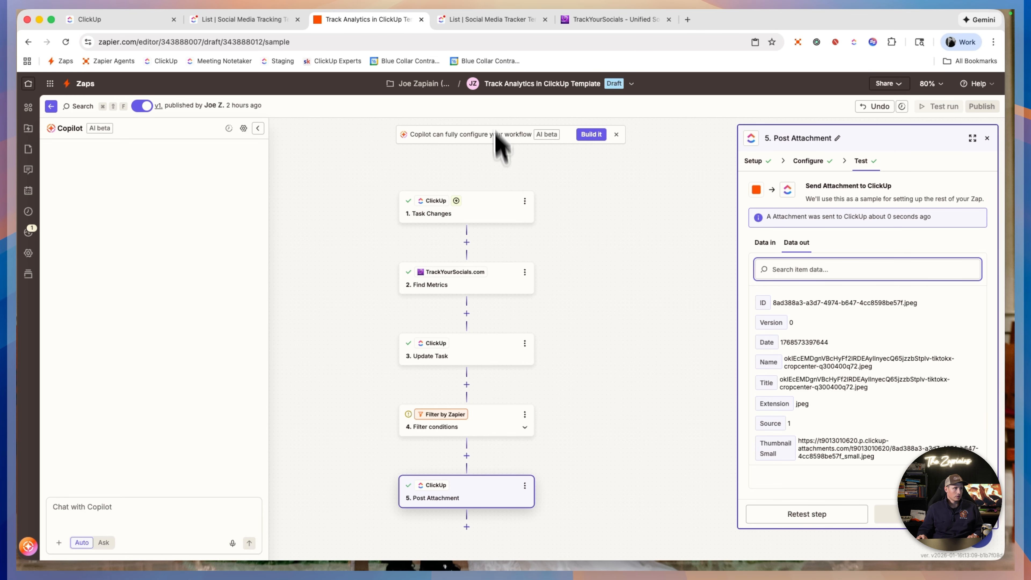
pyautogui.click(493, 208)
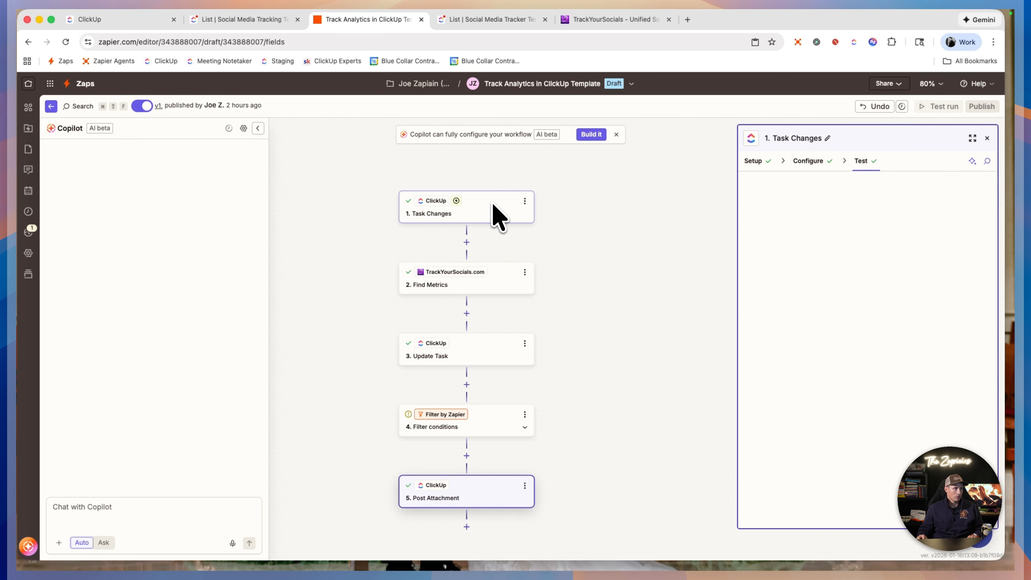
pyautogui.click(860, 161)
pyautogui.click(856, 249)
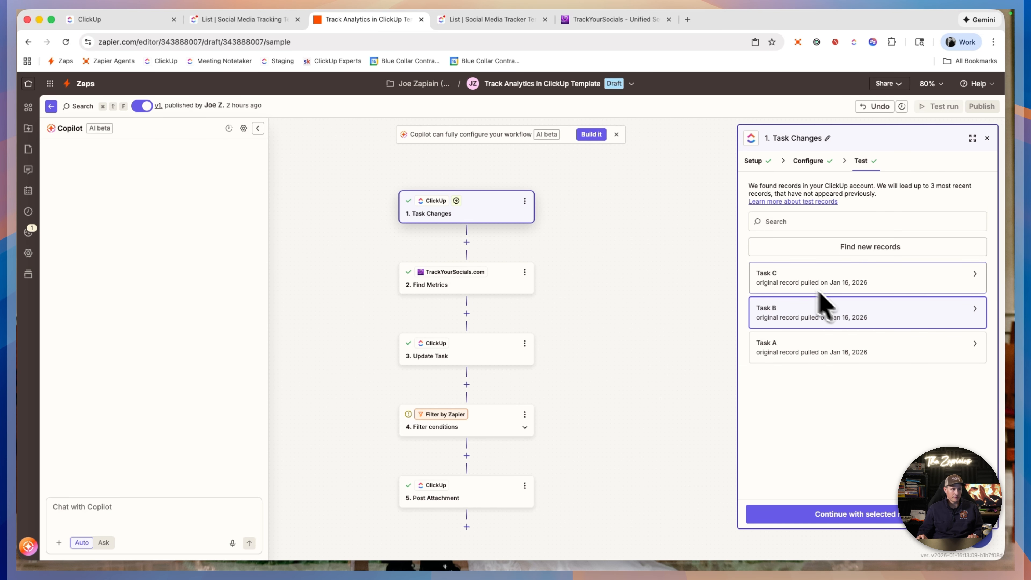
pyautogui.moveTo(879, 282)
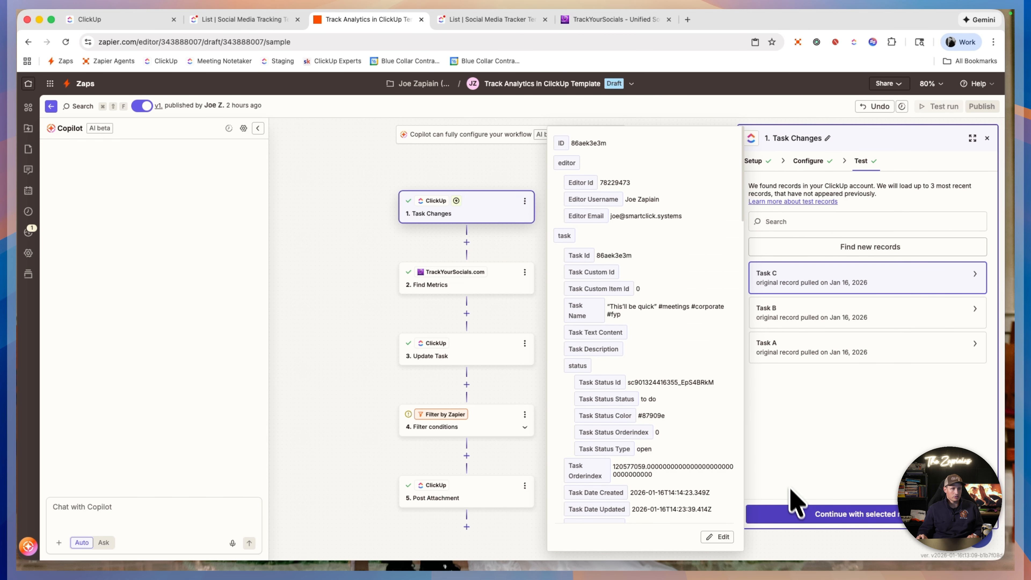
pyautogui.click(802, 513)
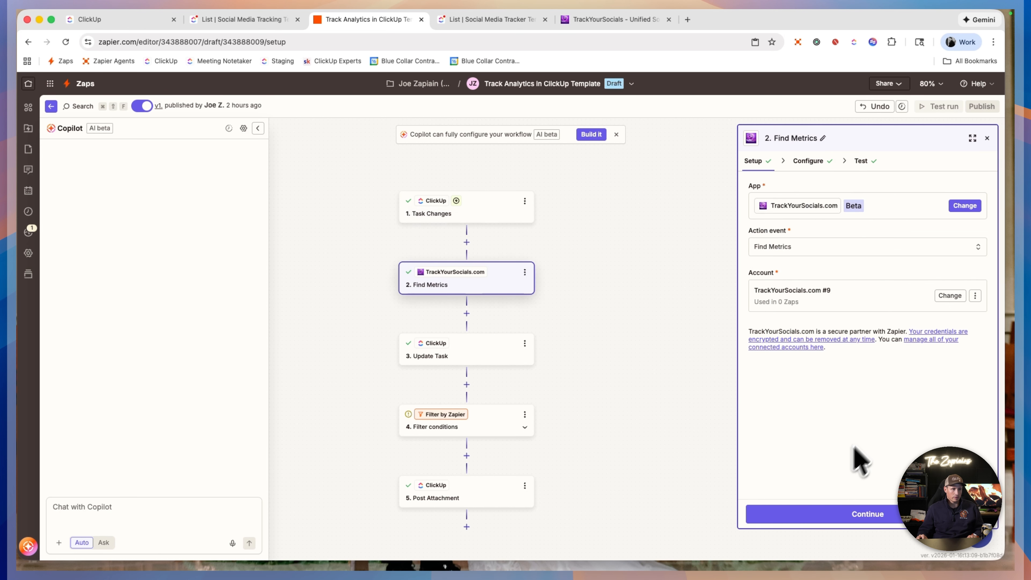
pyautogui.click(487, 434)
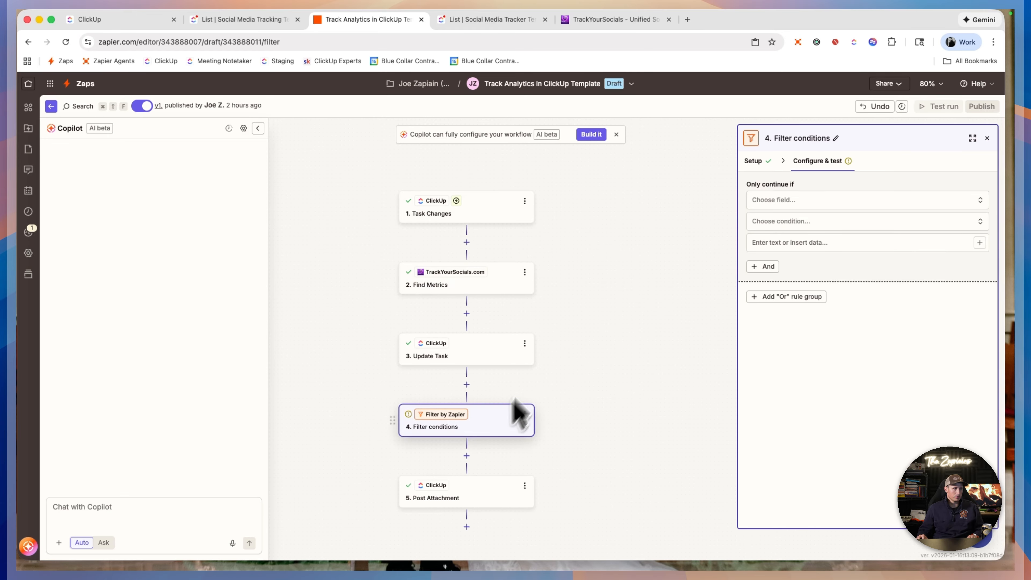
pyautogui.click(917, 200)
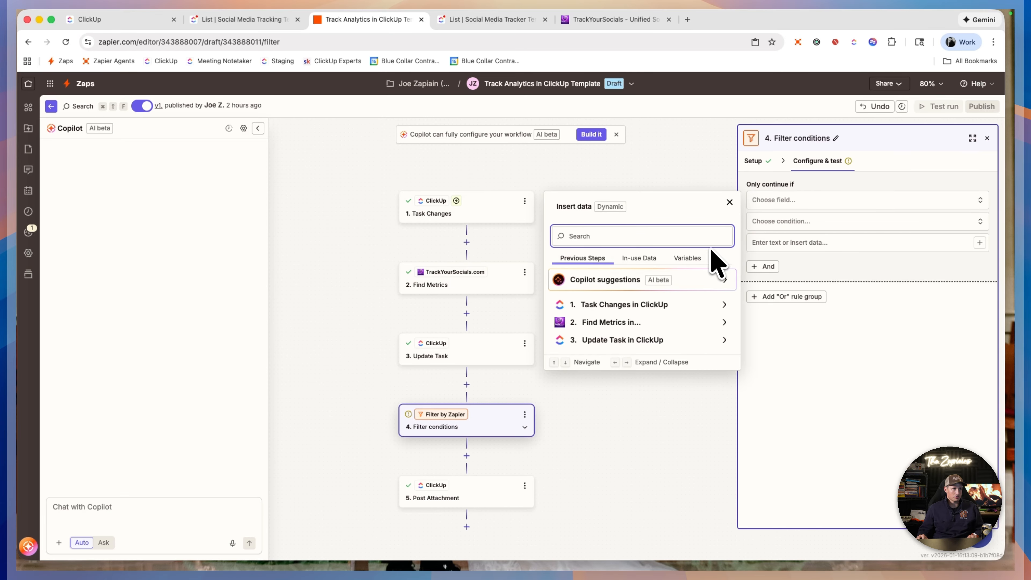
pyautogui.write('attach')
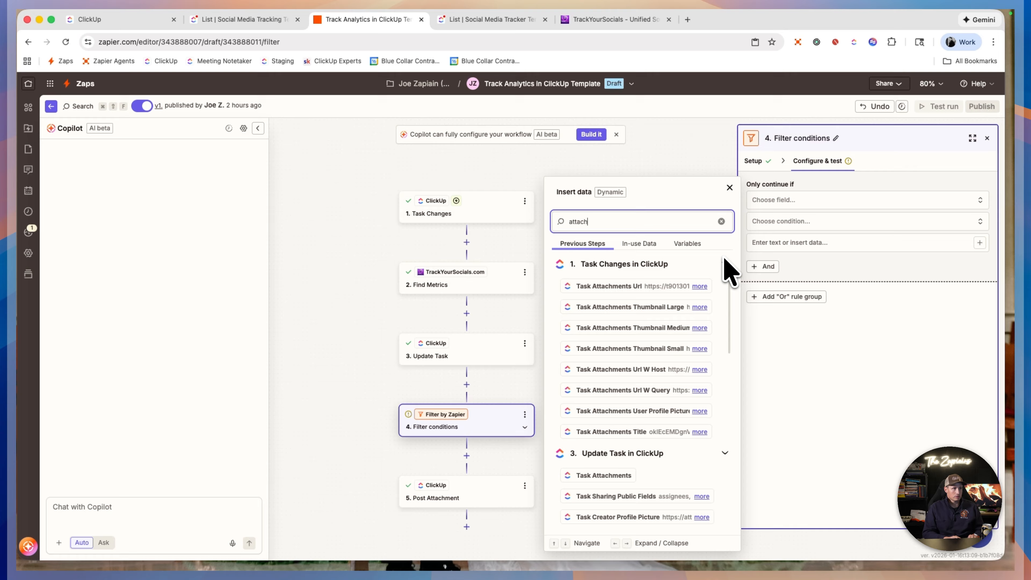
pyautogui.write('men')
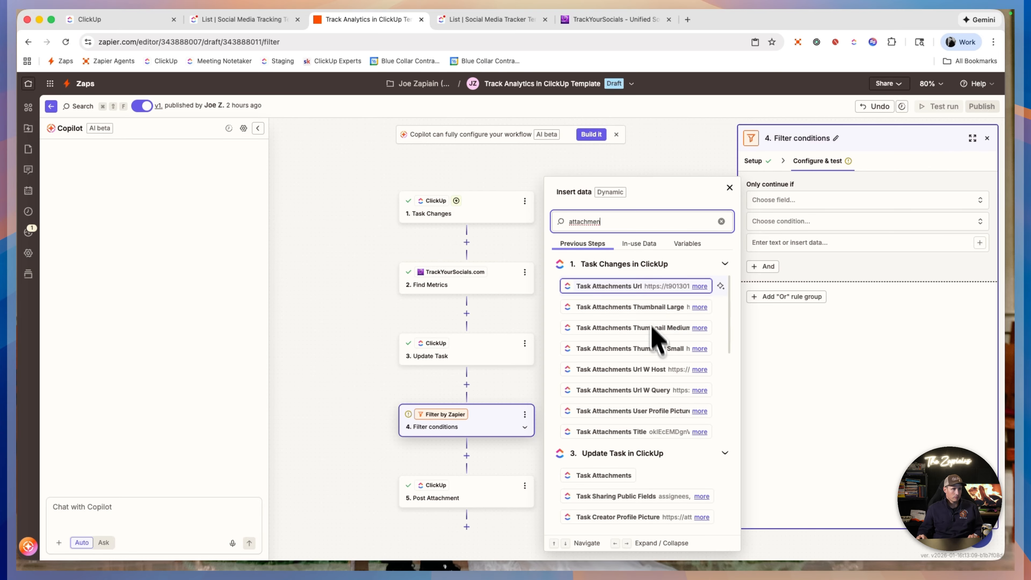
pyautogui.click(649, 289)
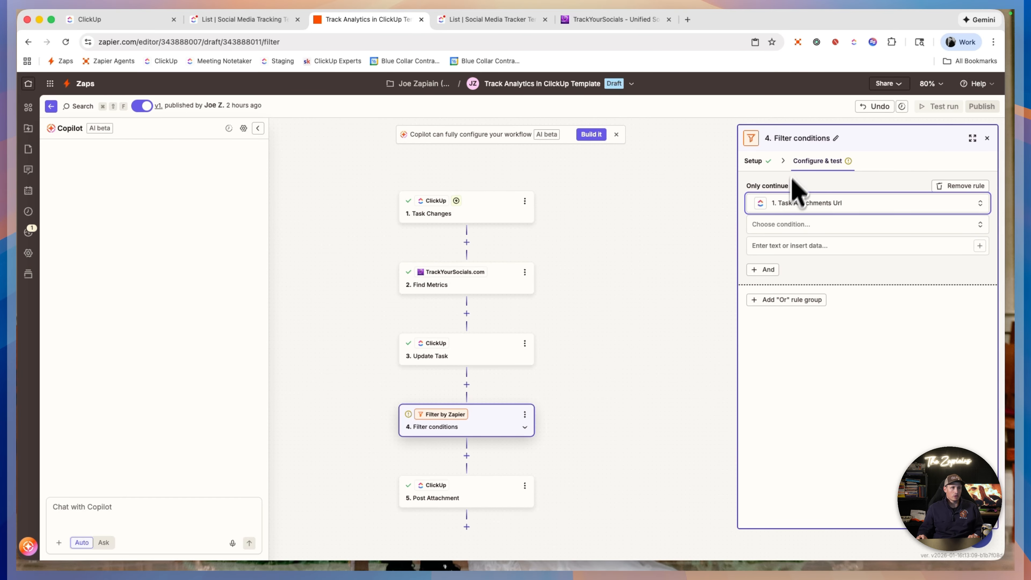
pyautogui.click(829, 226)
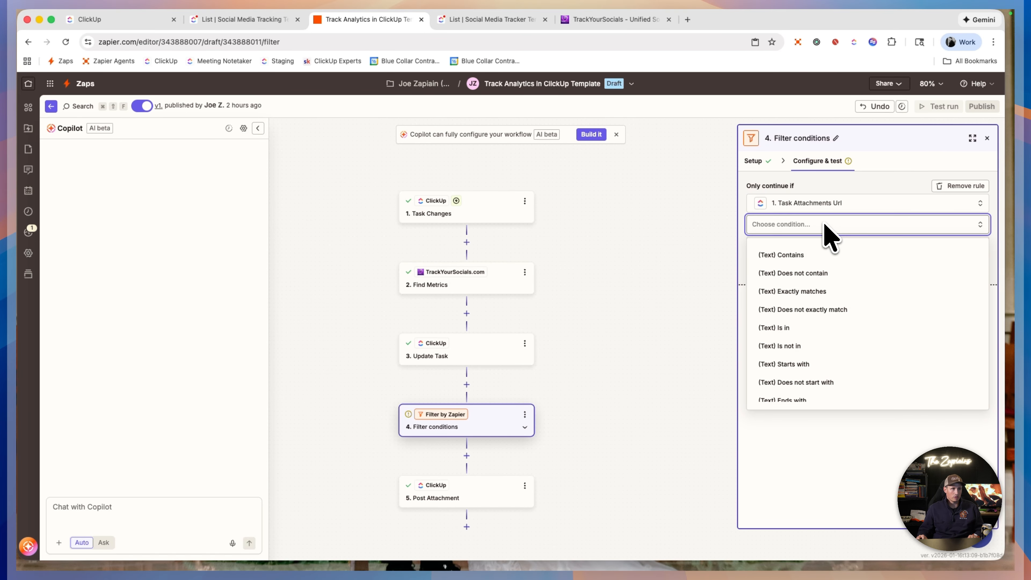
pyautogui.click(831, 273)
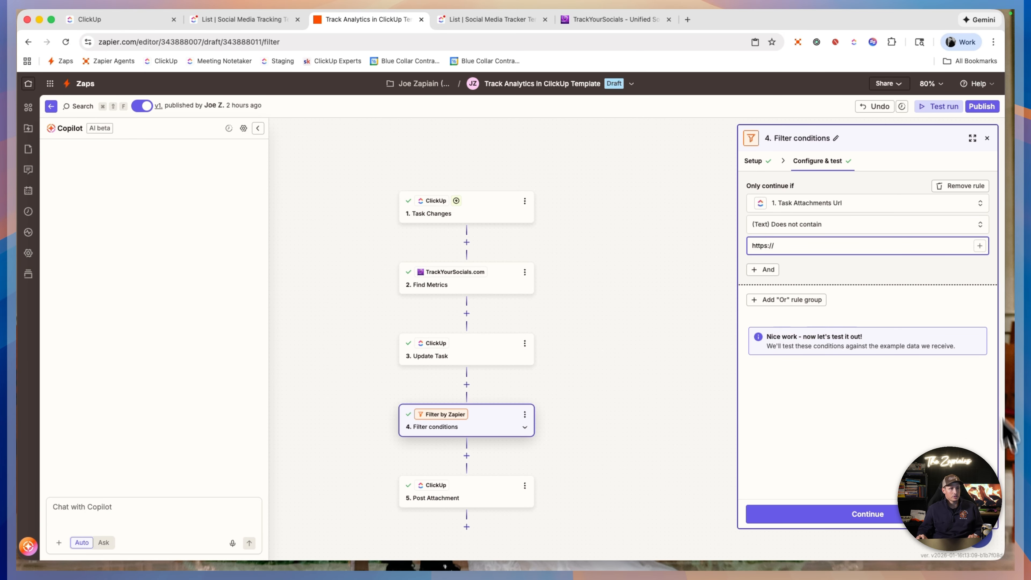
# - Test the filter against the sample record and publish the Zap
pyautogui.click(796, 458)
pyautogui.click(831, 510)
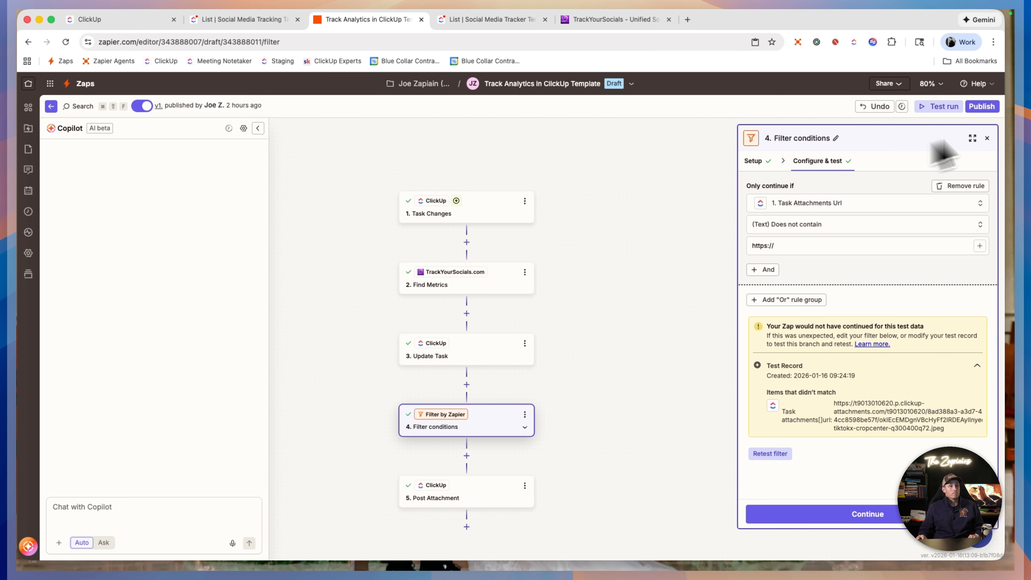
pyautogui.click(982, 107)
pyautogui.click(691, 364)
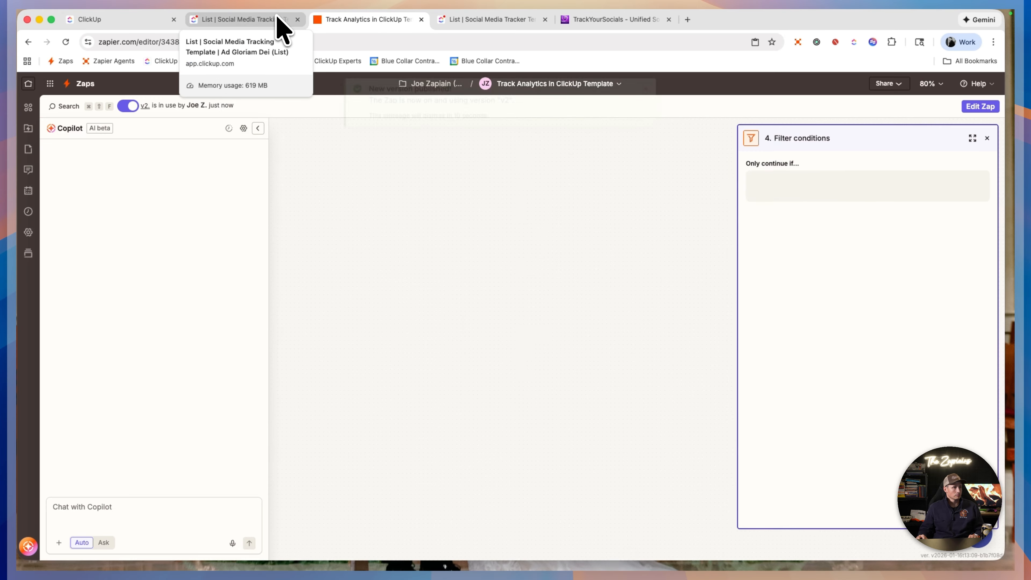
# - In the ClickUp Social Media Tracking Template list, add a task named "-", paste a YouTube post link and tick its Fetch Analytics
pyautogui.click(278, 19)
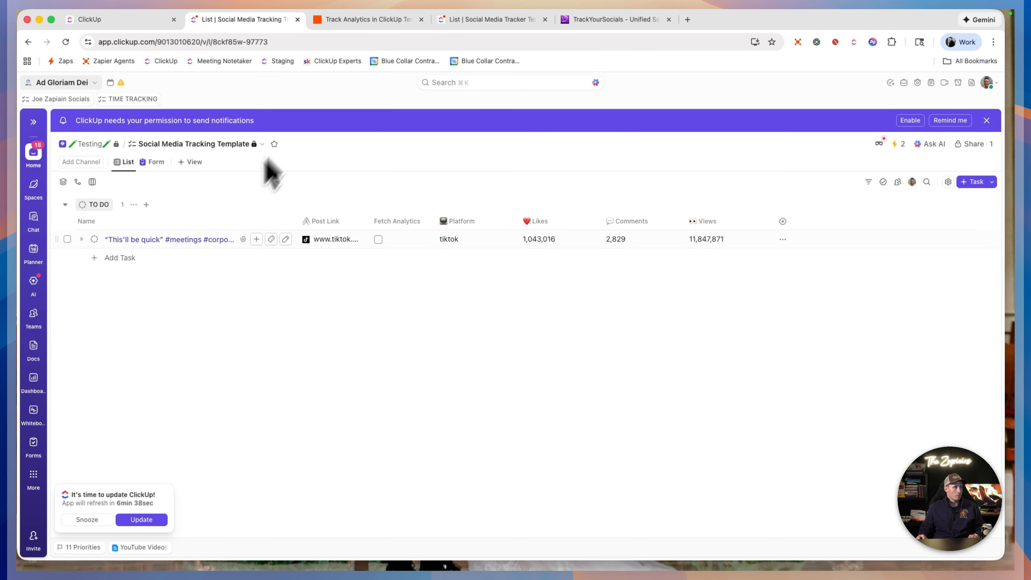
pyautogui.click(122, 258)
pyautogui.click(107, 258)
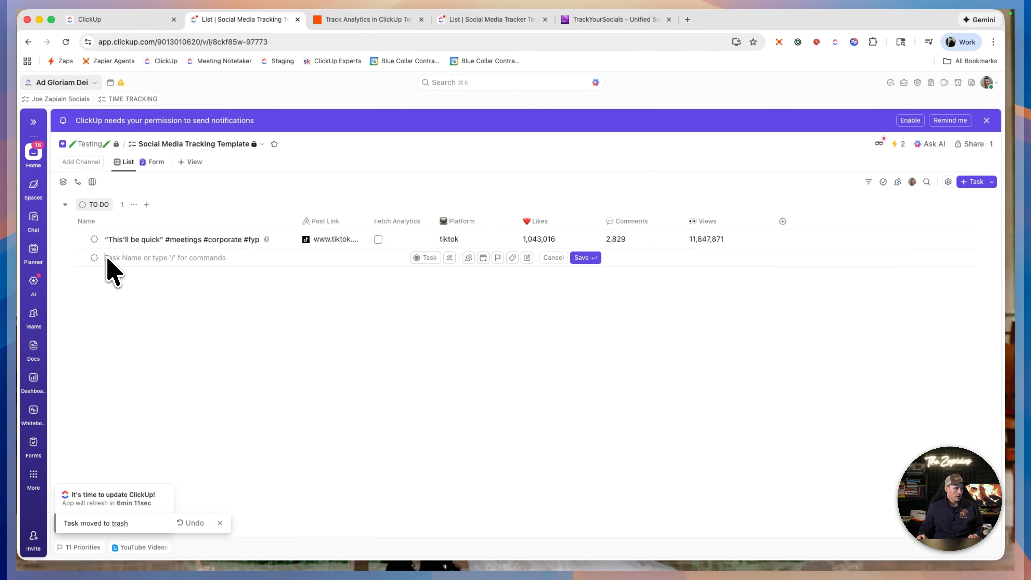
pyautogui.write('-')
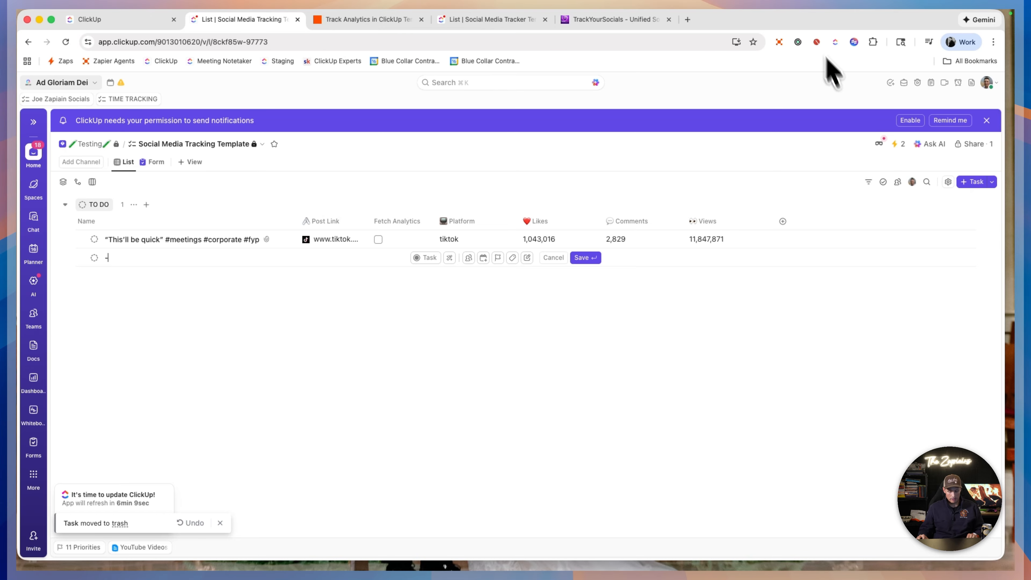
pyautogui.press('Return')
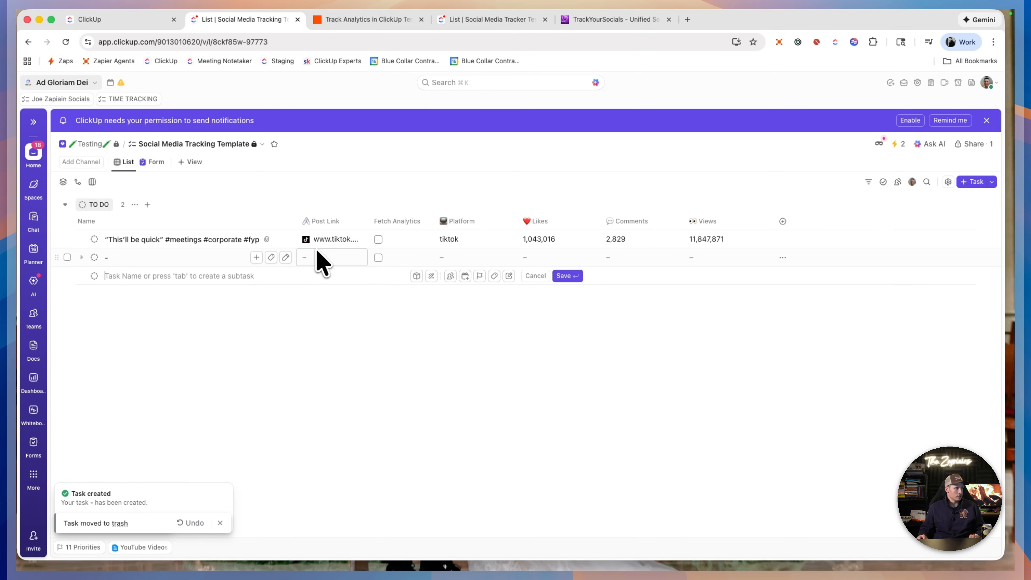
pyautogui.click(330, 258)
pyautogui.press('super+v')
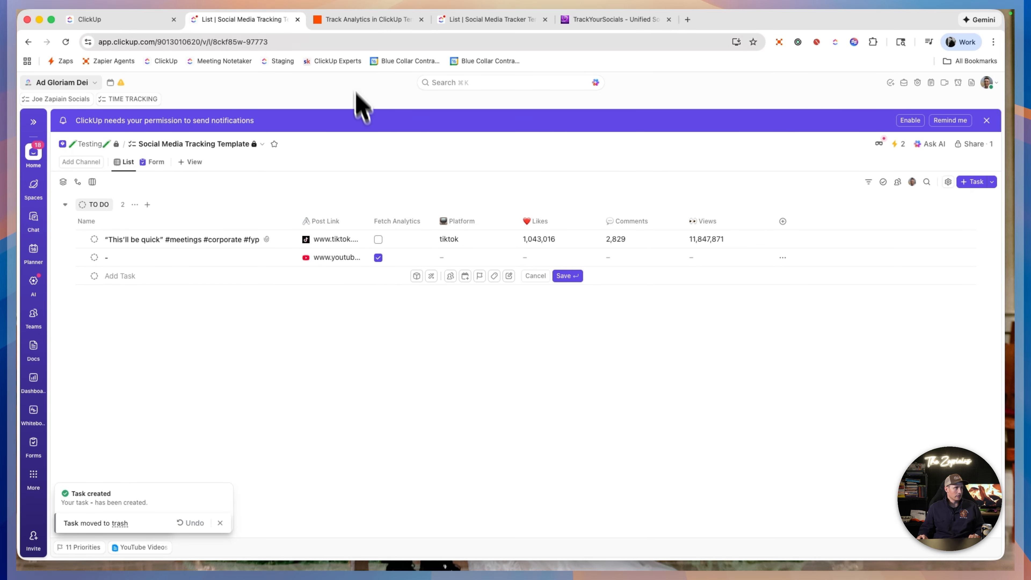
# - Check the published Zap, return to ClickUp, examine the new YouTube task's custom fields, activity and attachments, and close the task
pyautogui.click(362, 20)
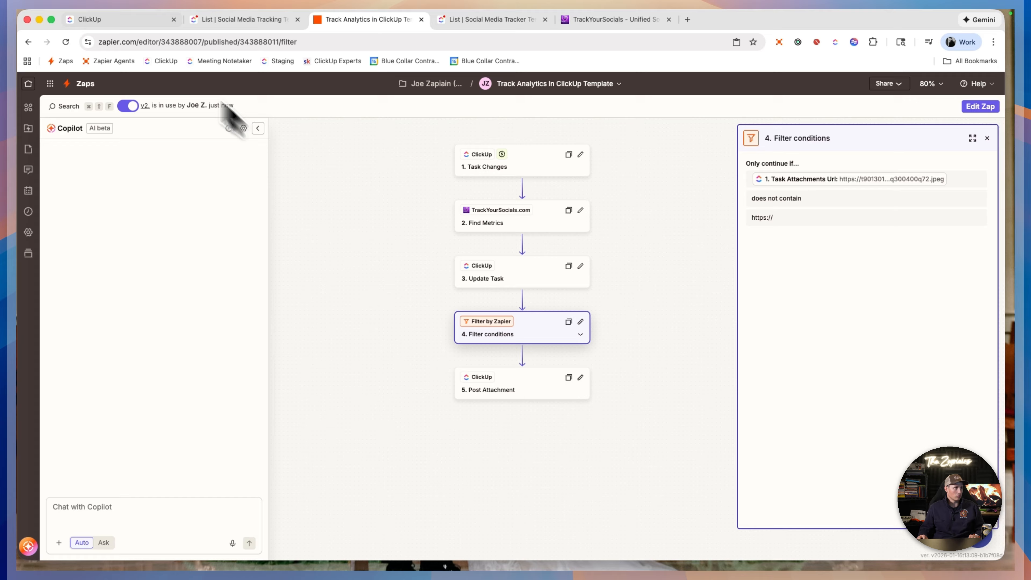
pyautogui.click(249, 21)
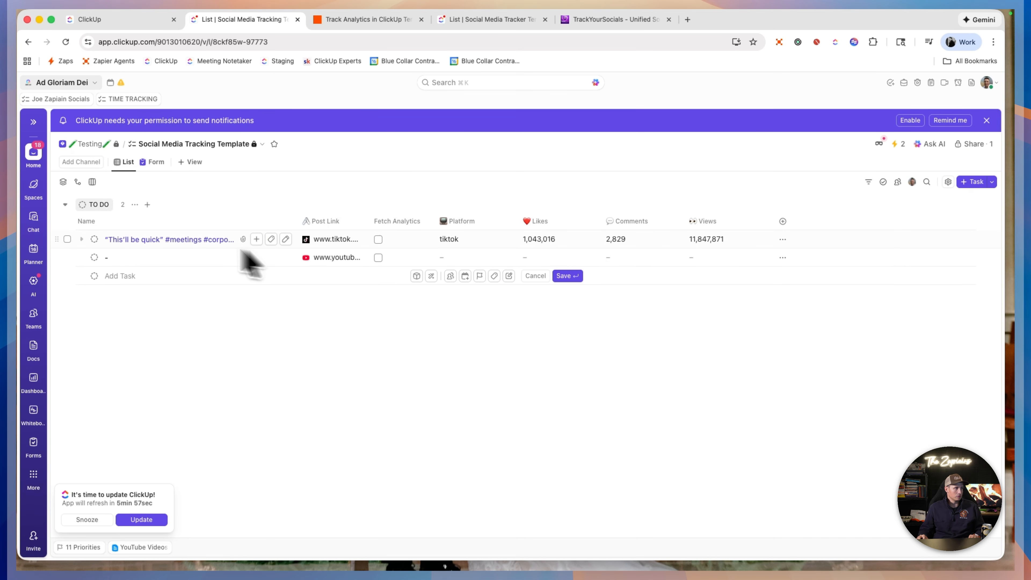
pyautogui.click(209, 259)
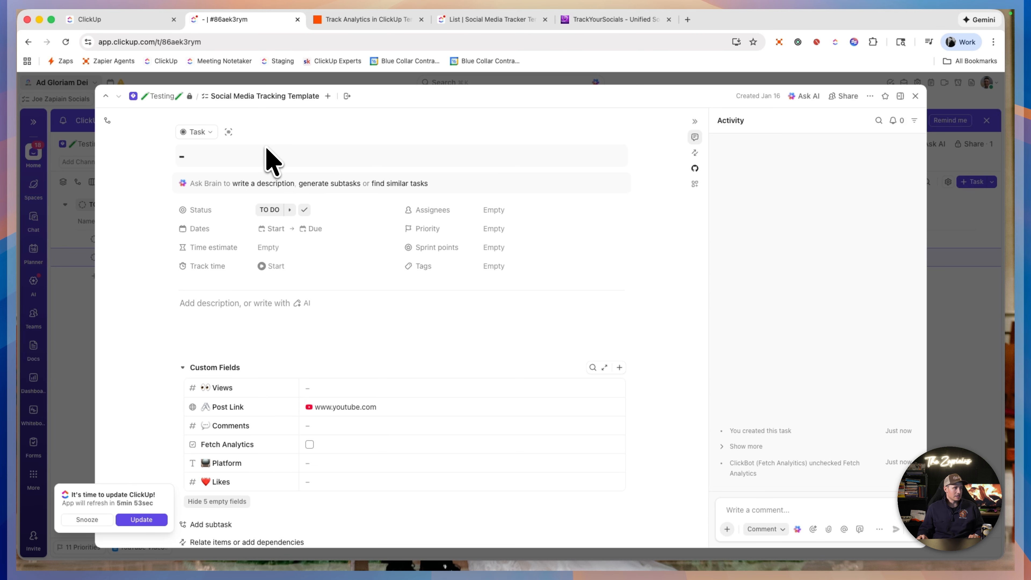
pyautogui.scroll(-3, 271, 160)
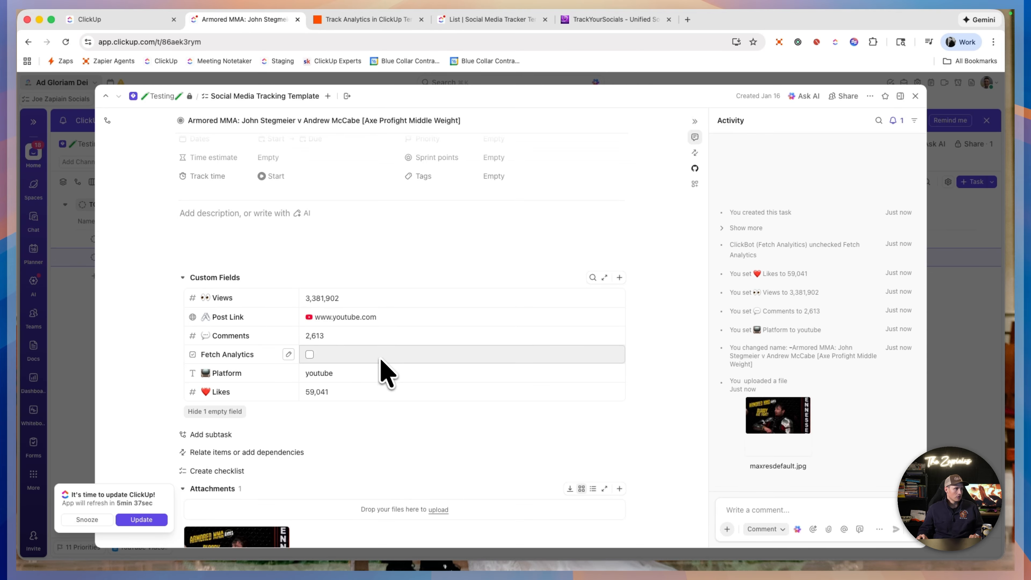
pyautogui.scroll(-3, 394, 368)
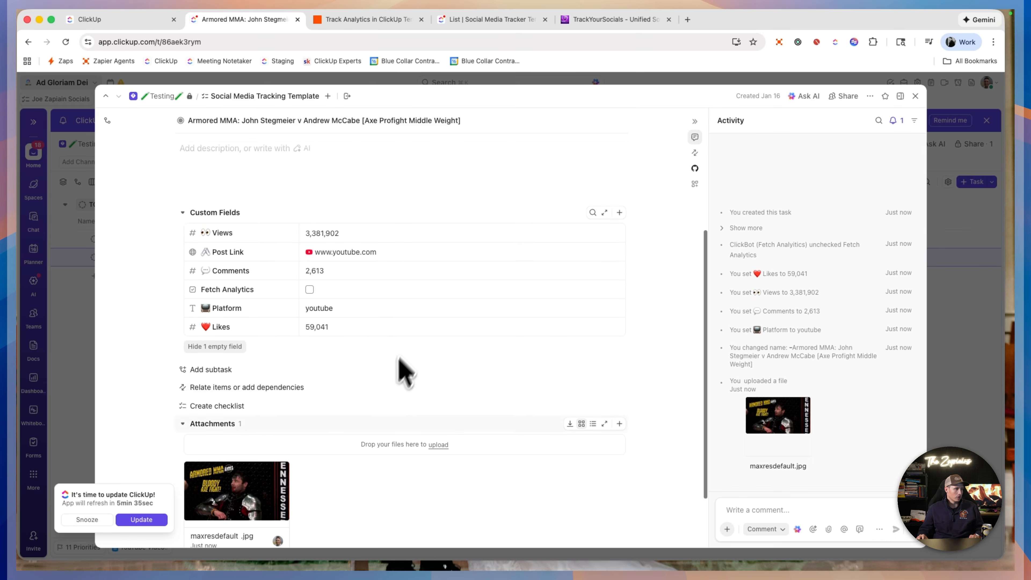
pyautogui.click(916, 96)
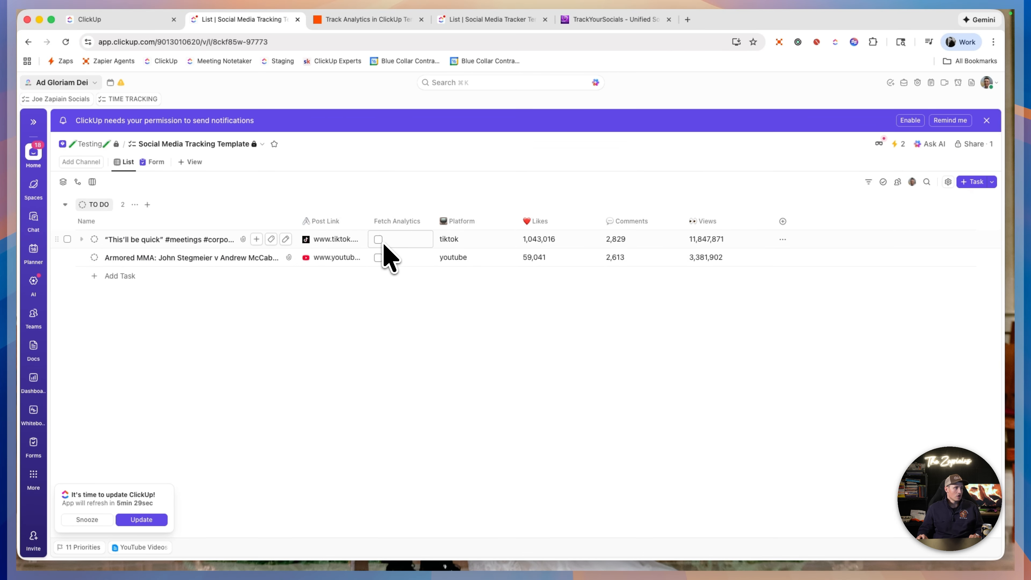
# - Tick Fetch Analytics for both the TikTok and the YouTube task in the list
pyautogui.click(378, 258)
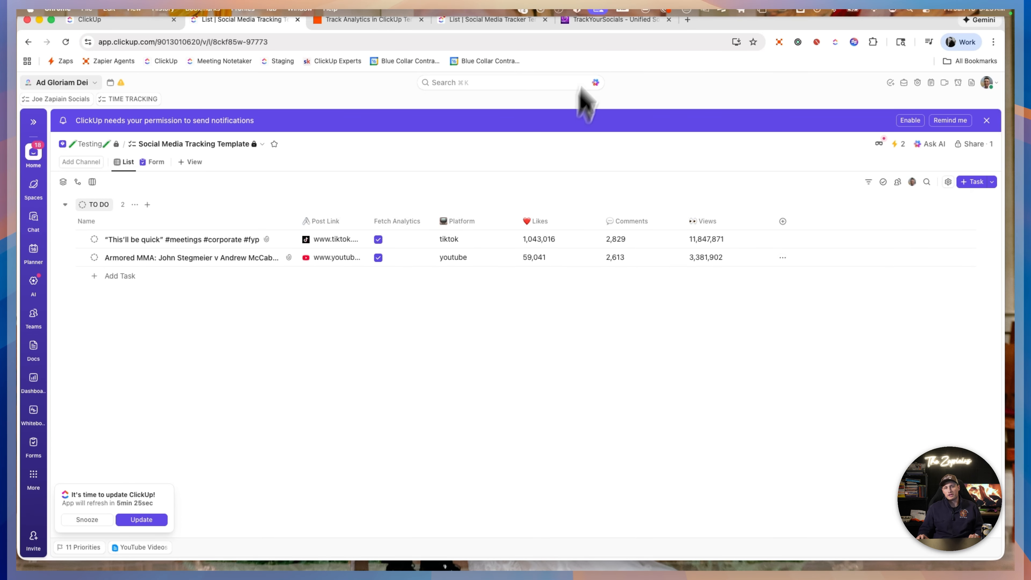
# - Start a new automation for the Social Media Tracking Template list with an "Every..." schedule trigger repeating Daily
pyautogui.click(898, 144)
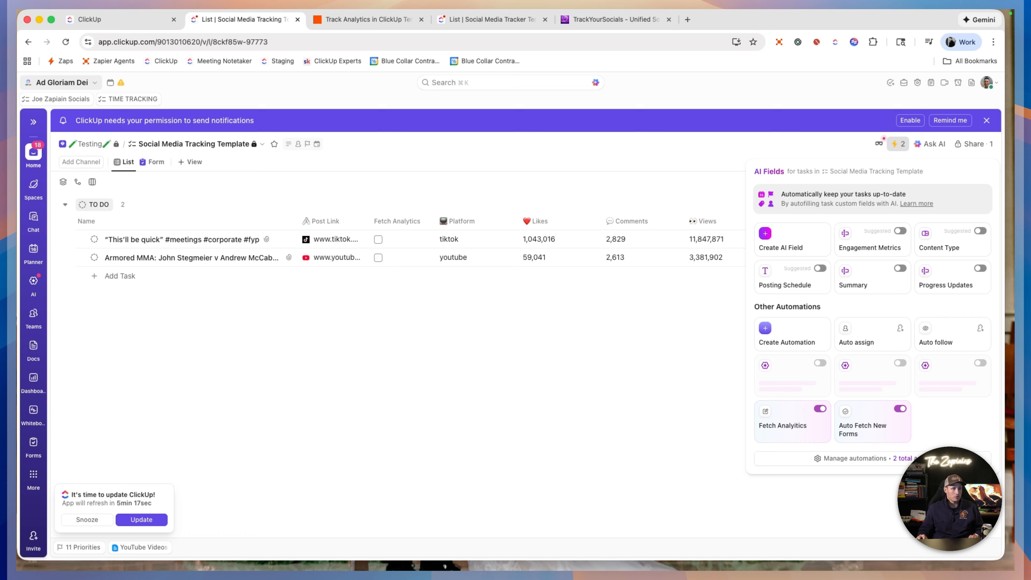
pyautogui.click(893, 458)
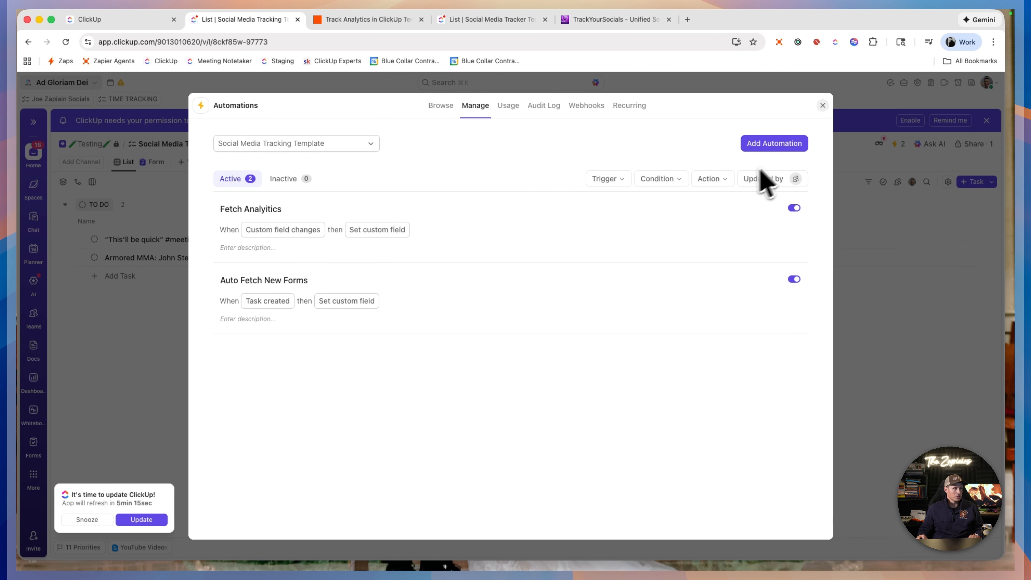
pyautogui.click(780, 143)
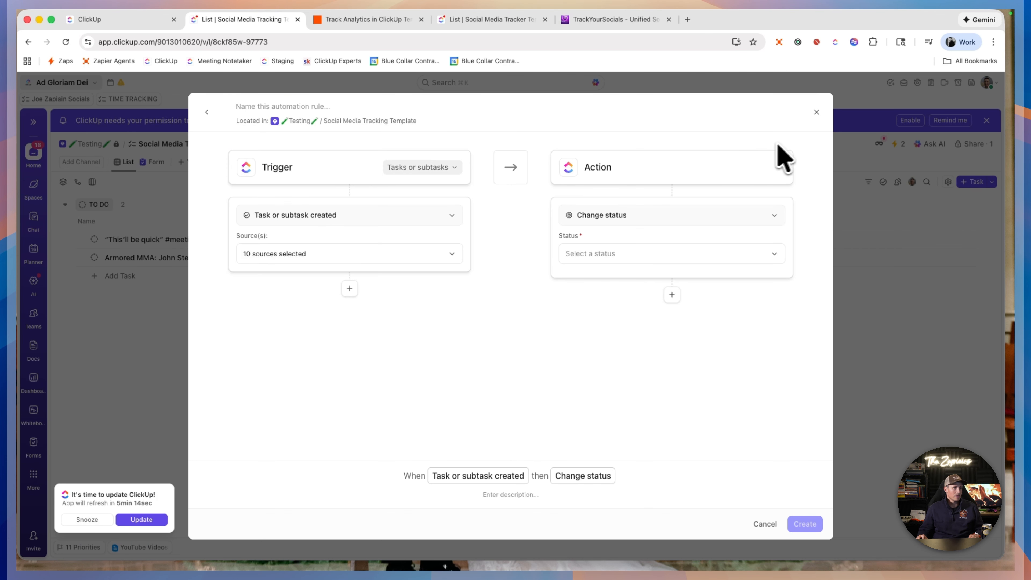
pyautogui.click(426, 168)
pyautogui.click(365, 239)
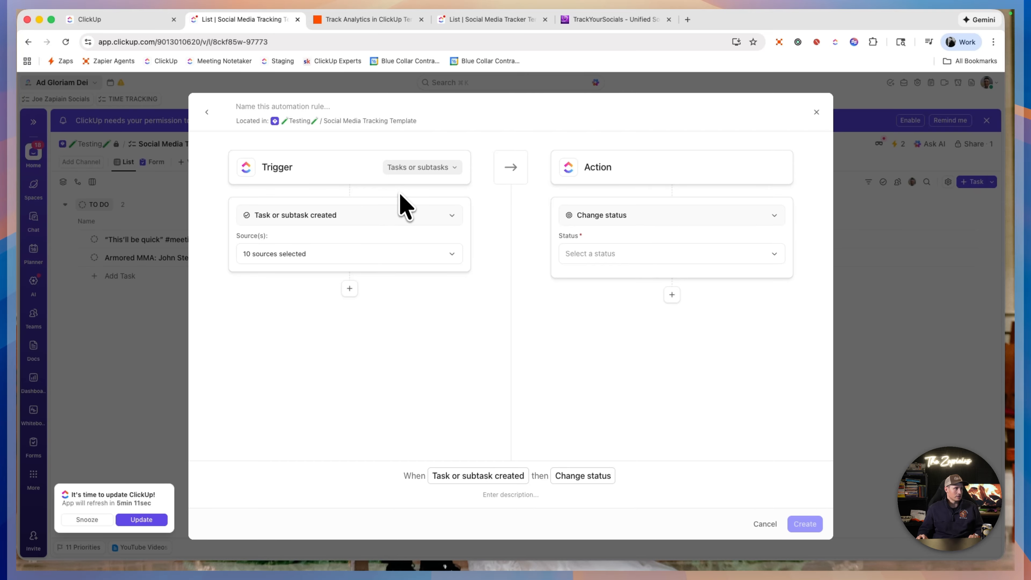
pyautogui.click(396, 211)
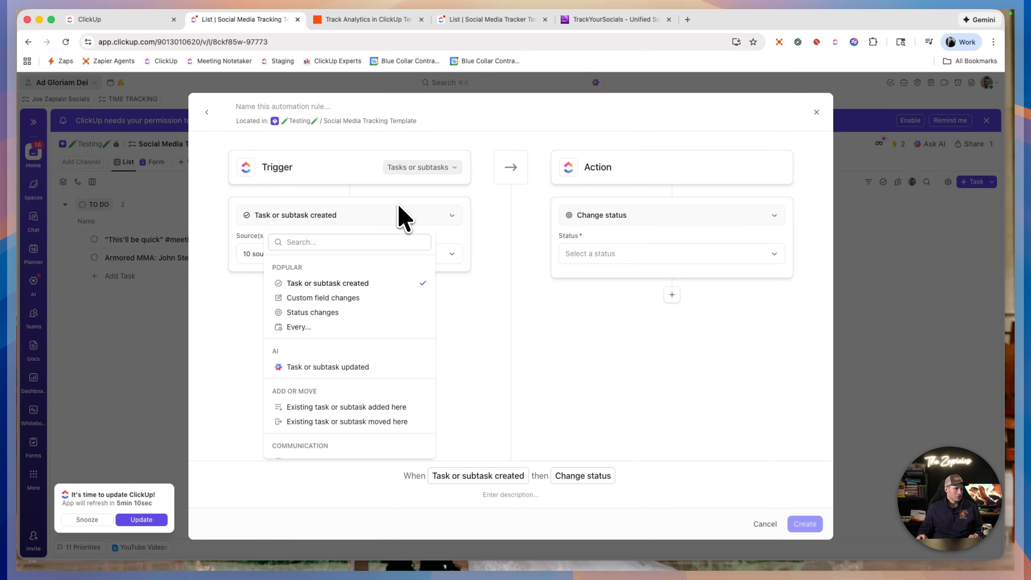
pyautogui.click(357, 327)
pyautogui.click(375, 256)
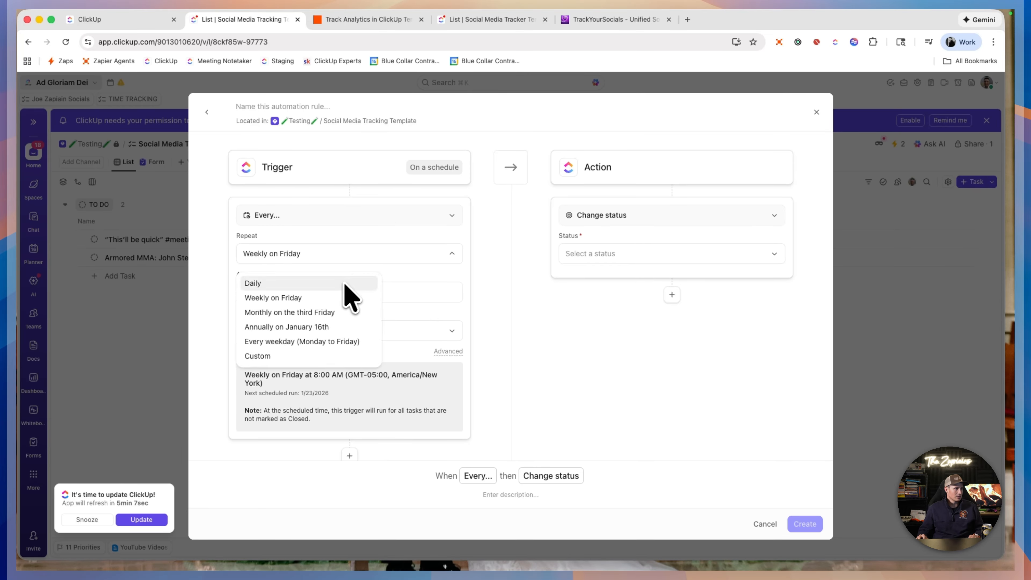
pyautogui.click(349, 282)
# - Set the automation's action to Set custom field with Fetch Analytics ticked, create the automation and close the automations window
pyautogui.click(657, 307)
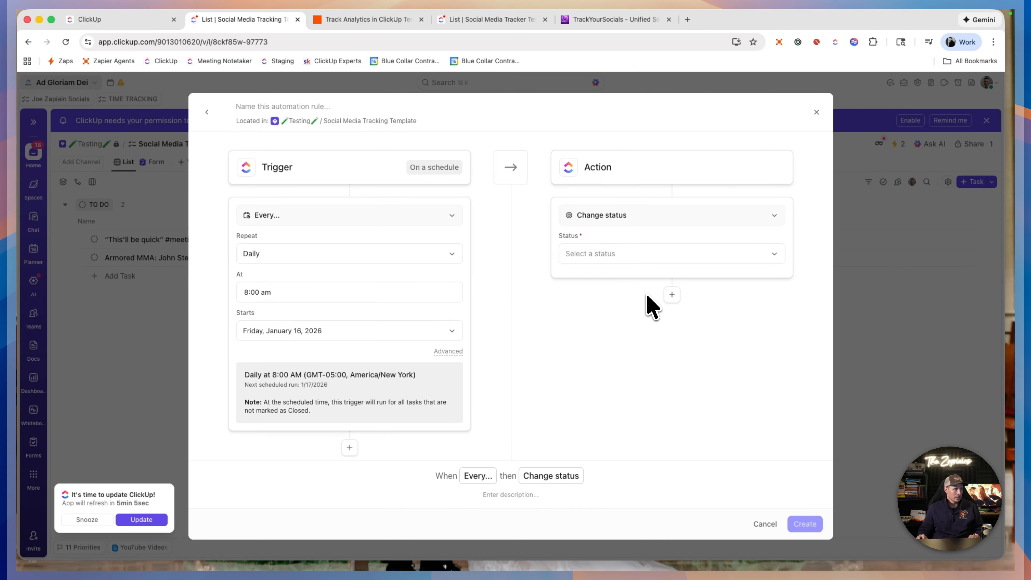
pyautogui.click(689, 217)
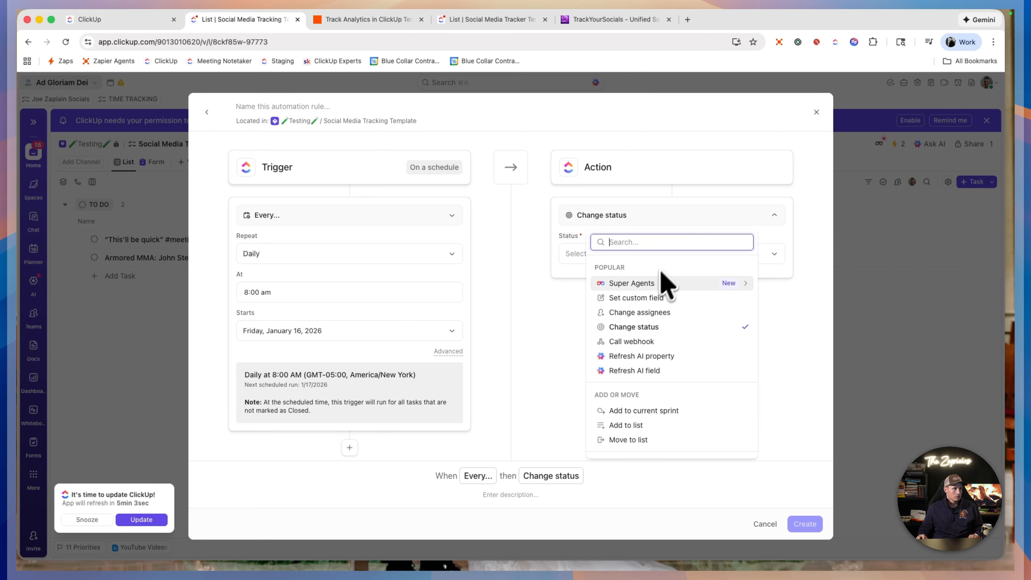
pyautogui.click(654, 297)
pyautogui.click(657, 258)
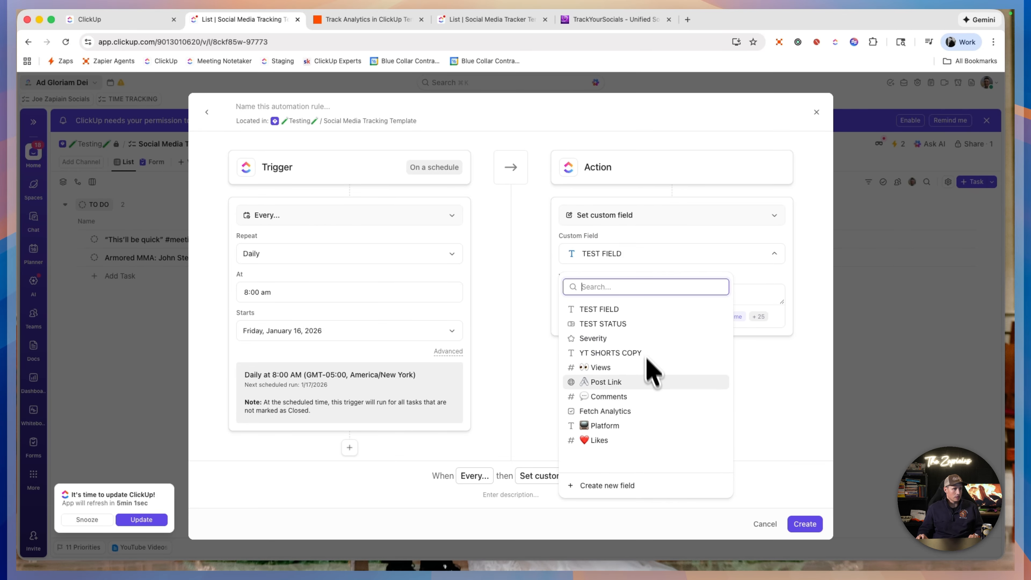
pyautogui.click(642, 412)
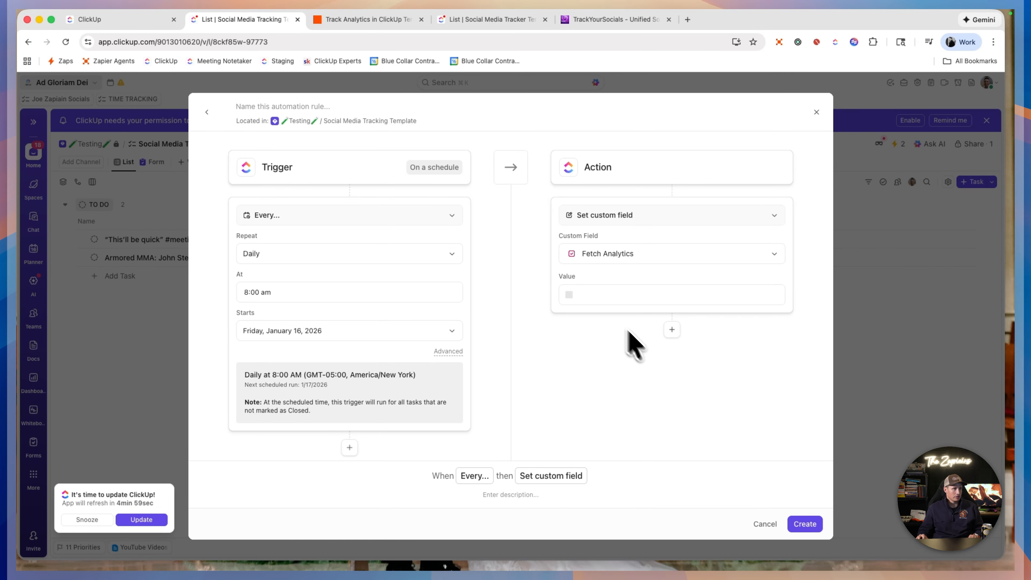
pyautogui.click(581, 299)
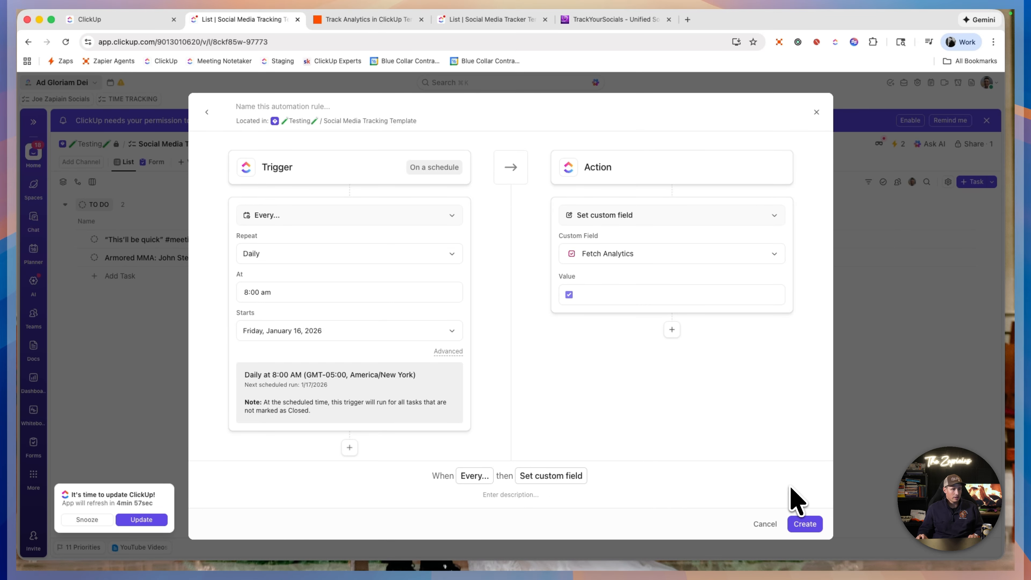
pyautogui.click(805, 524)
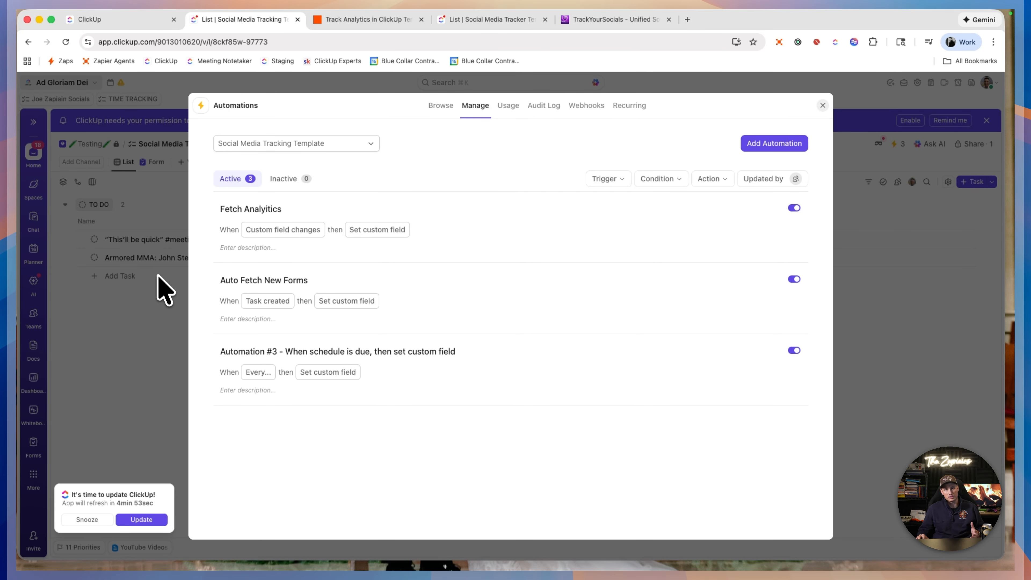
pyautogui.click(146, 349)
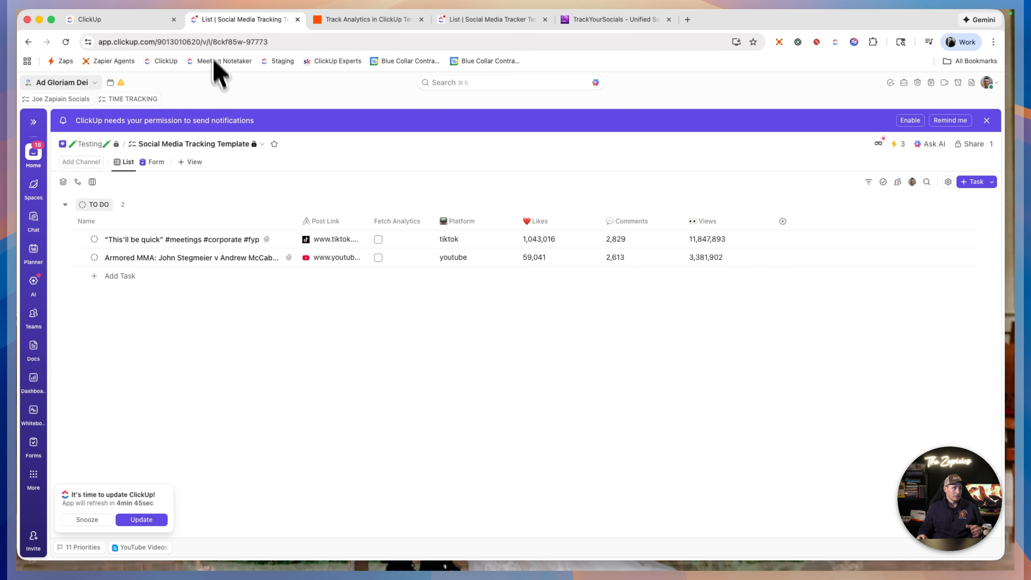
# - Copy the share link of the list's Add Social Media Link form and load the form in a new browser tab
pyautogui.click(161, 163)
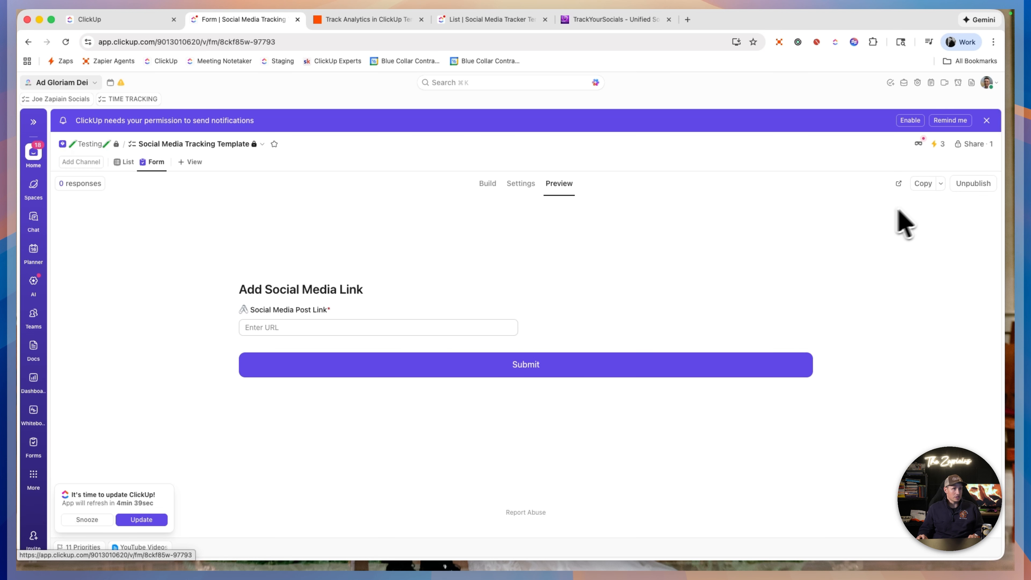
pyautogui.click(922, 184)
pyautogui.click(687, 20)
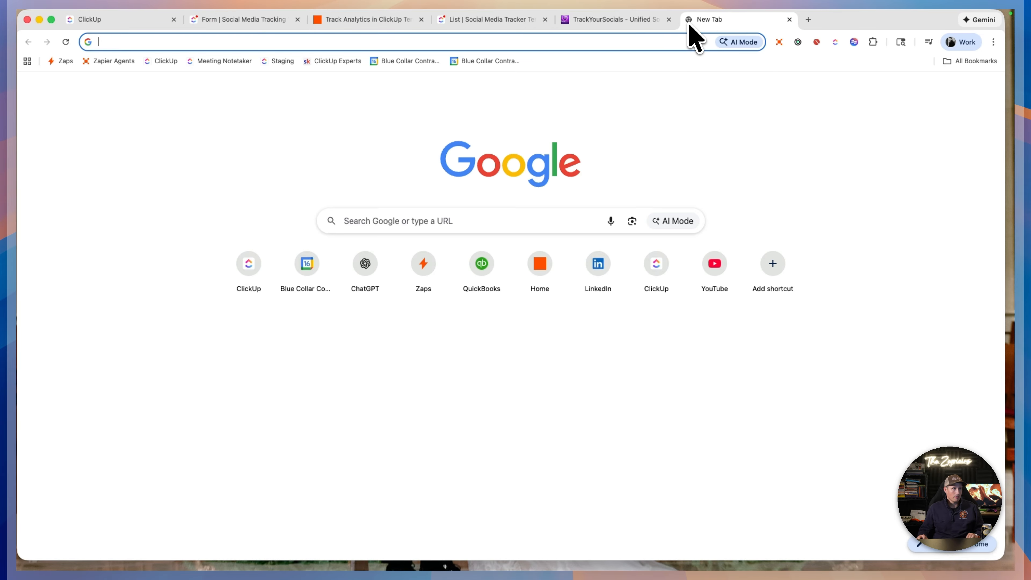
pyautogui.press('cmd+v')
pyautogui.press('Return')
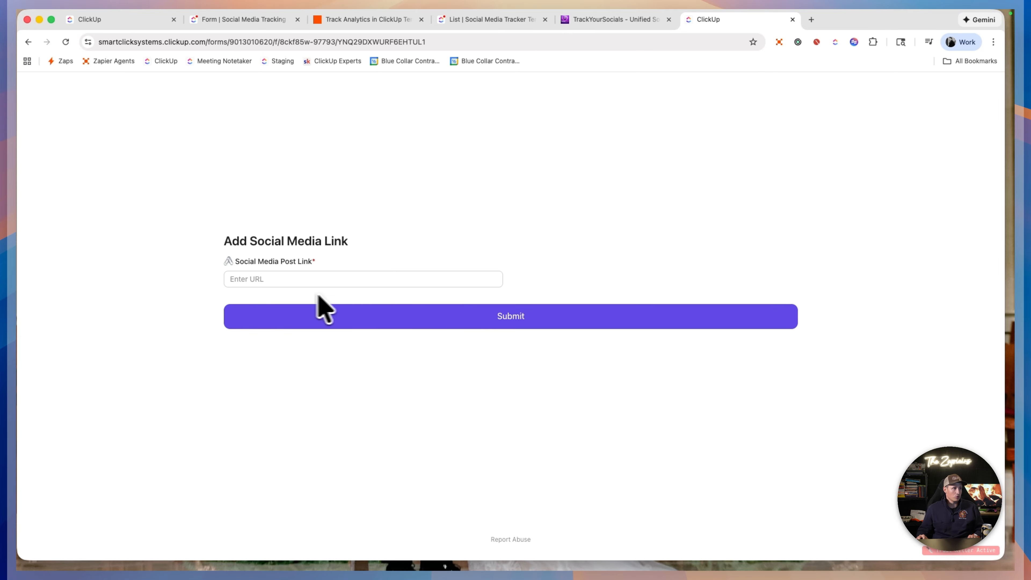
pyautogui.click(325, 279)
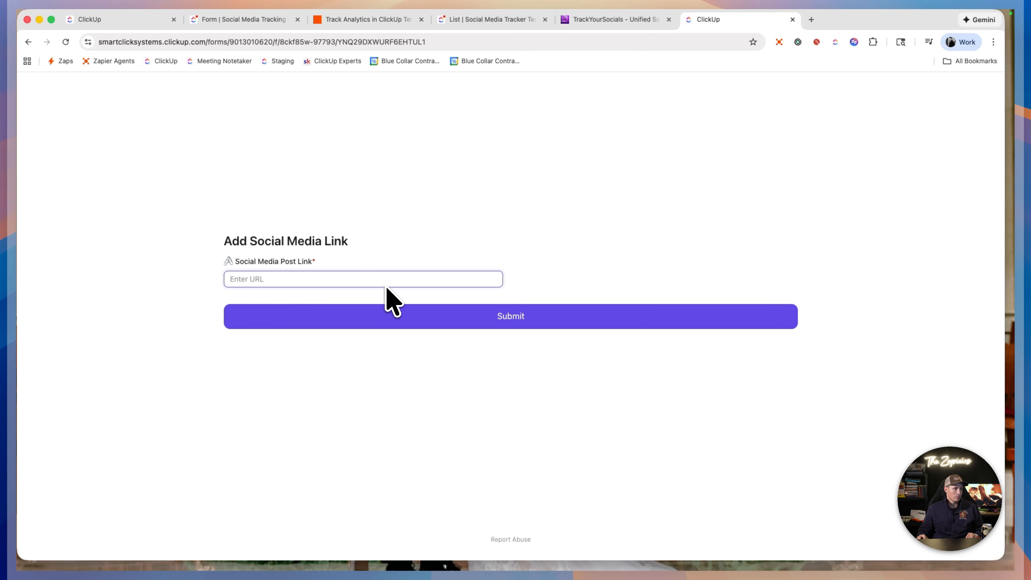
pyautogui.press('super+Tab')
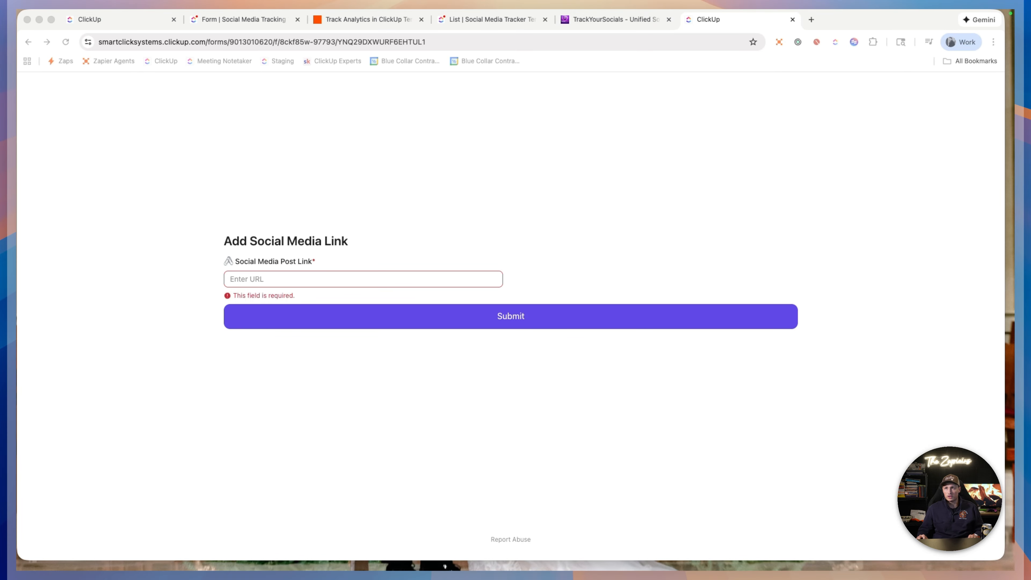
pyautogui.press('super+v')
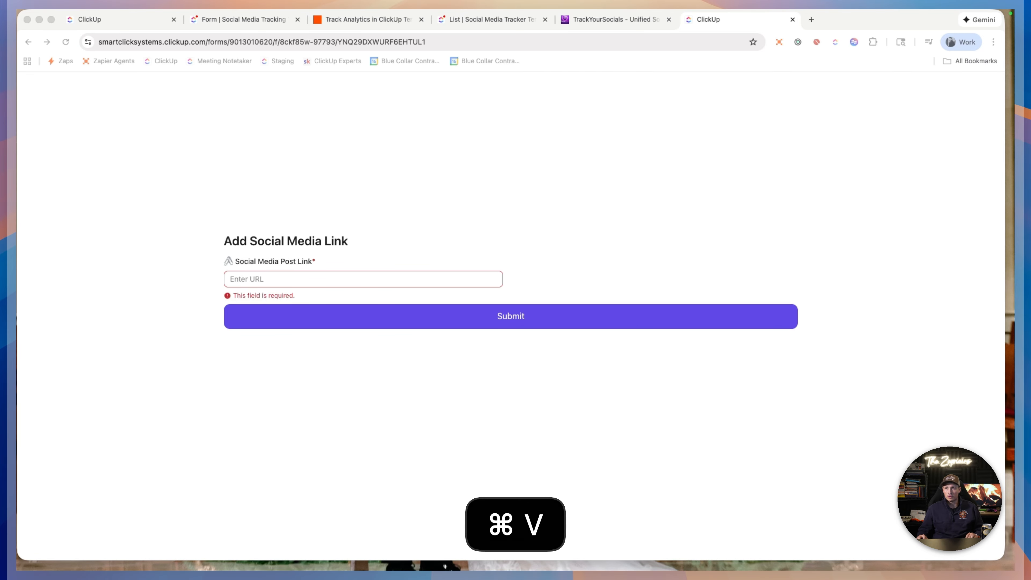
pyautogui.press('super+c')
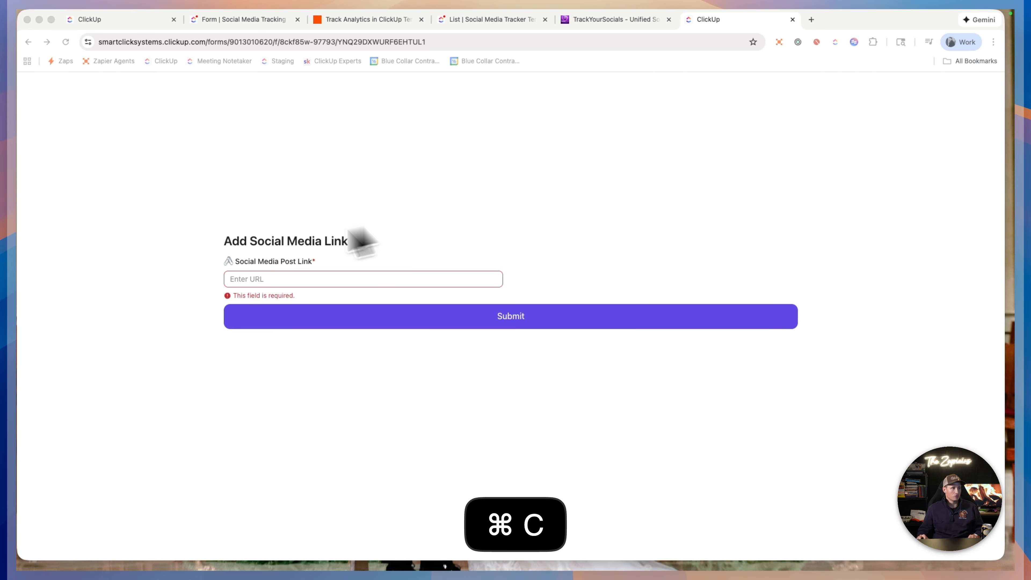
pyautogui.click(463, 280)
pyautogui.press('super+v')
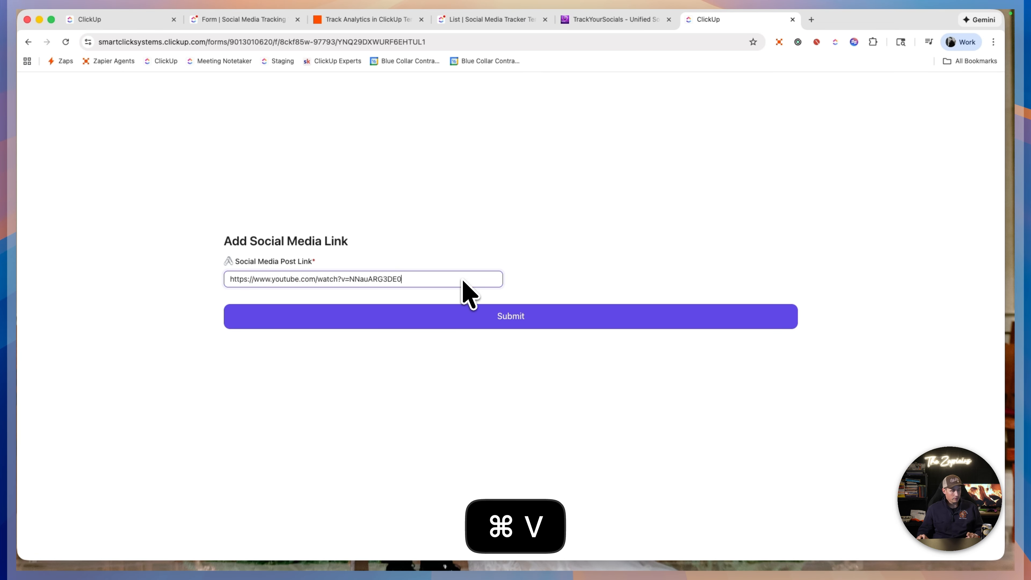
pyautogui.click(453, 320)
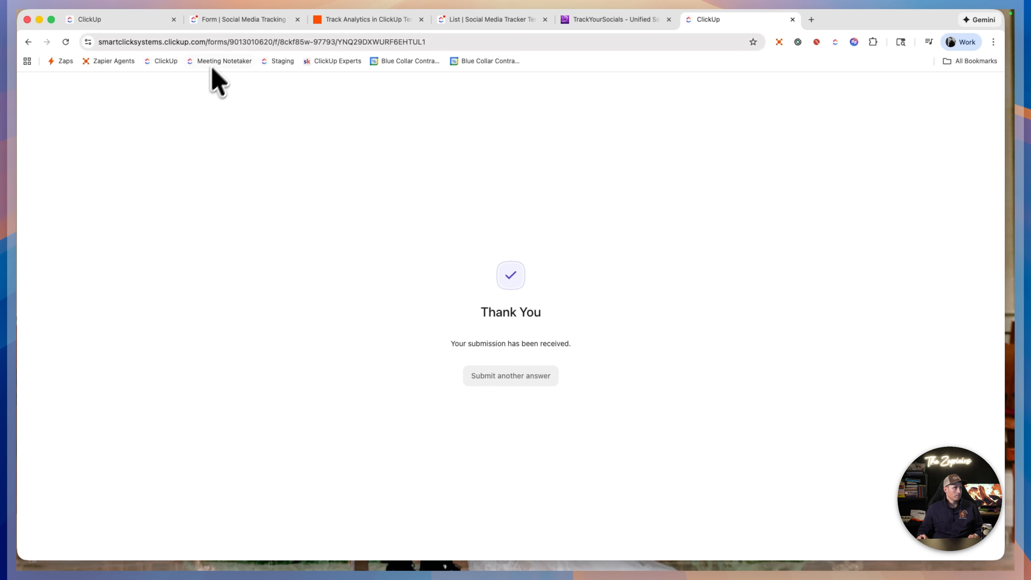
pyautogui.click(243, 20)
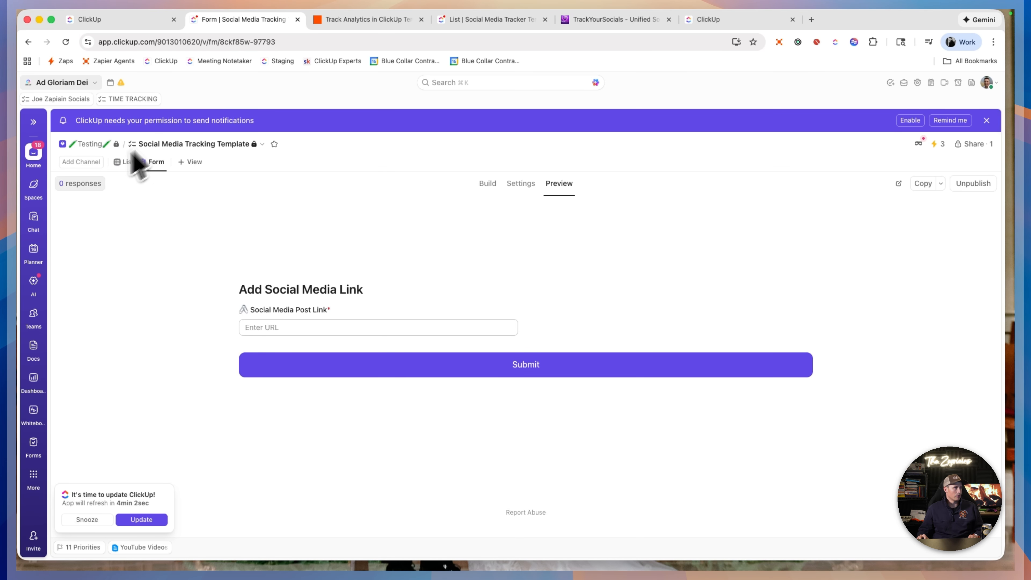
pyautogui.click(123, 163)
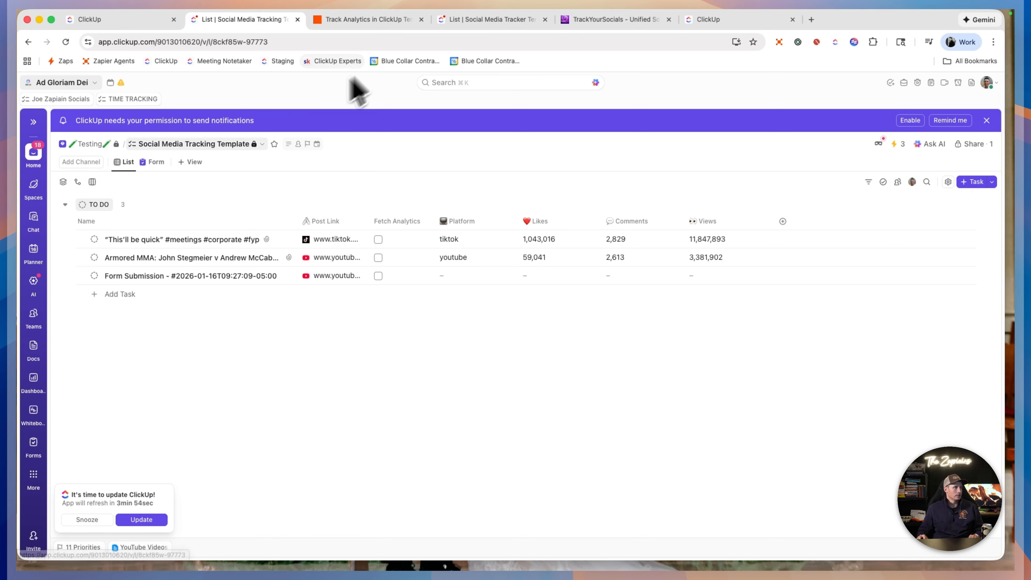
# - Submit the copied YouTube post link through the form preview inside ClickUp and check the template's list view for the added task
pyautogui.click(152, 163)
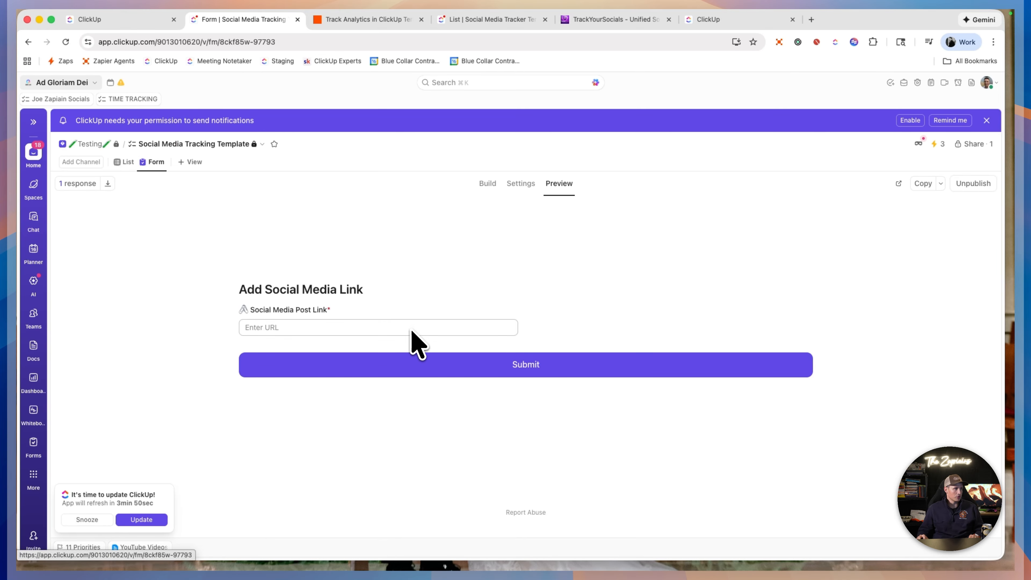
pyautogui.click(447, 330)
pyautogui.press('super+v')
pyautogui.click(495, 366)
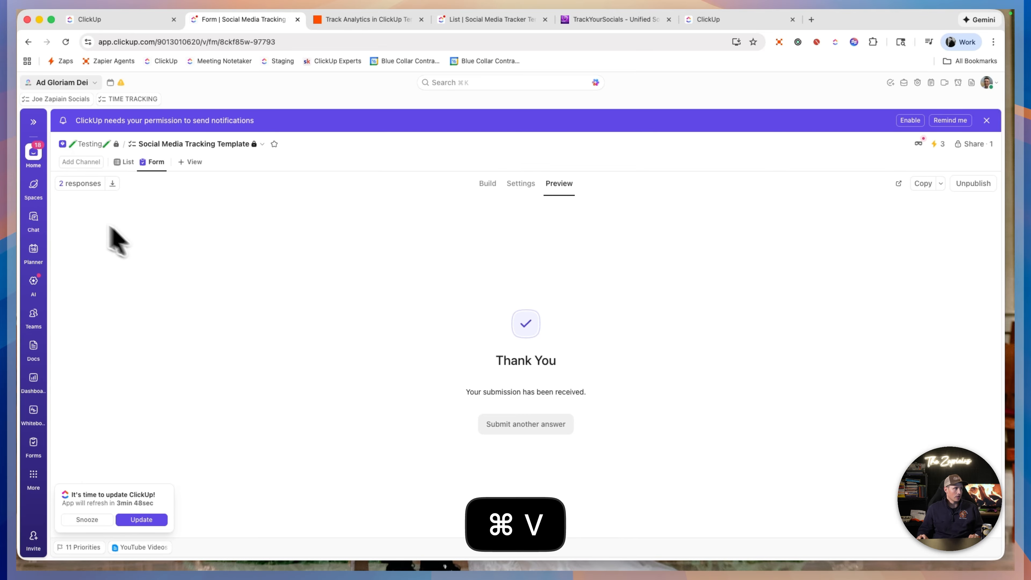
pyautogui.click(124, 165)
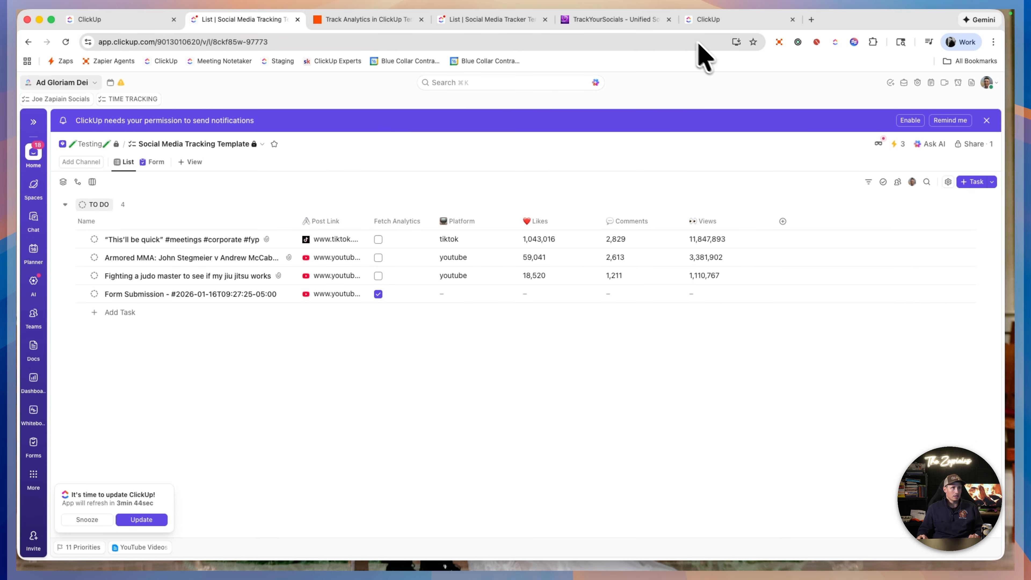
pyautogui.click(711, 21)
pyautogui.click(208, 22)
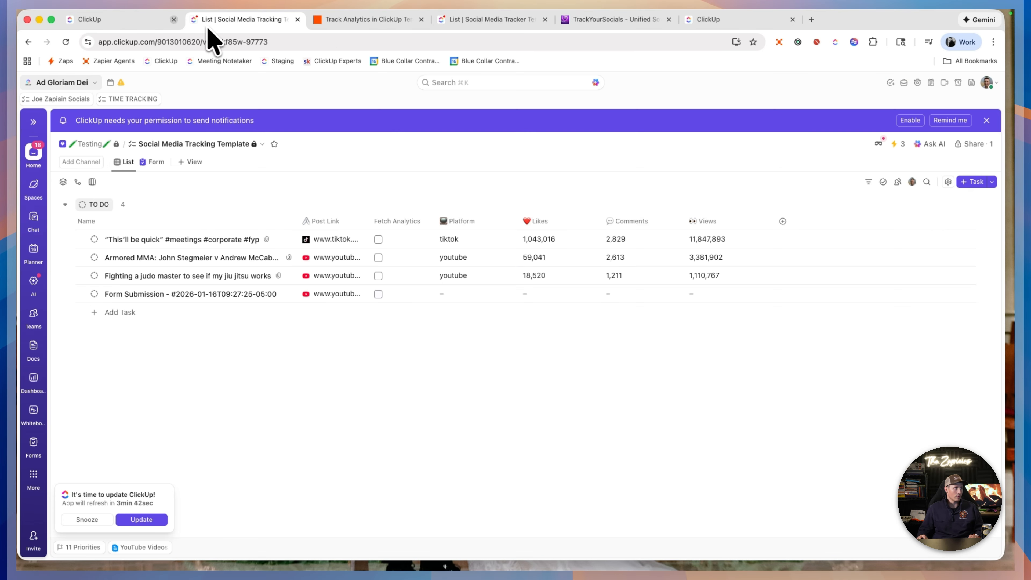